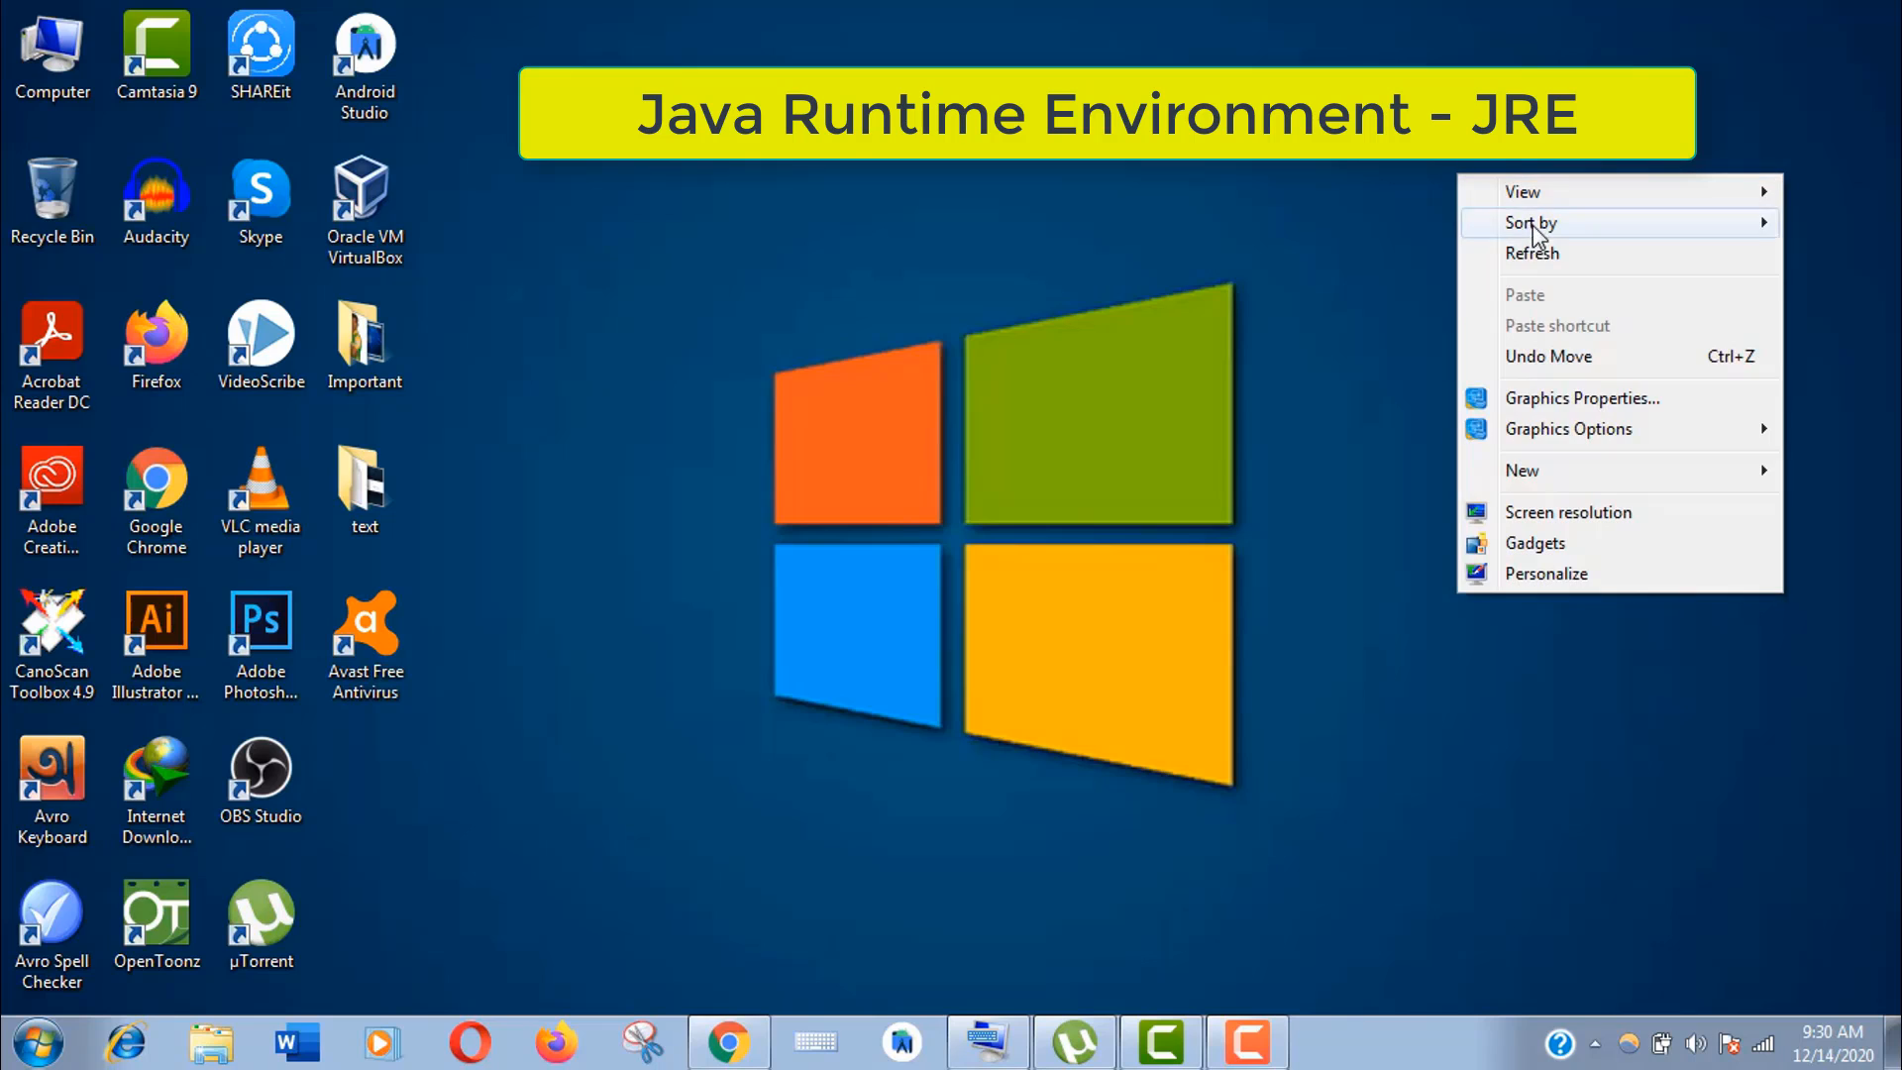
left_click(1542, 252)
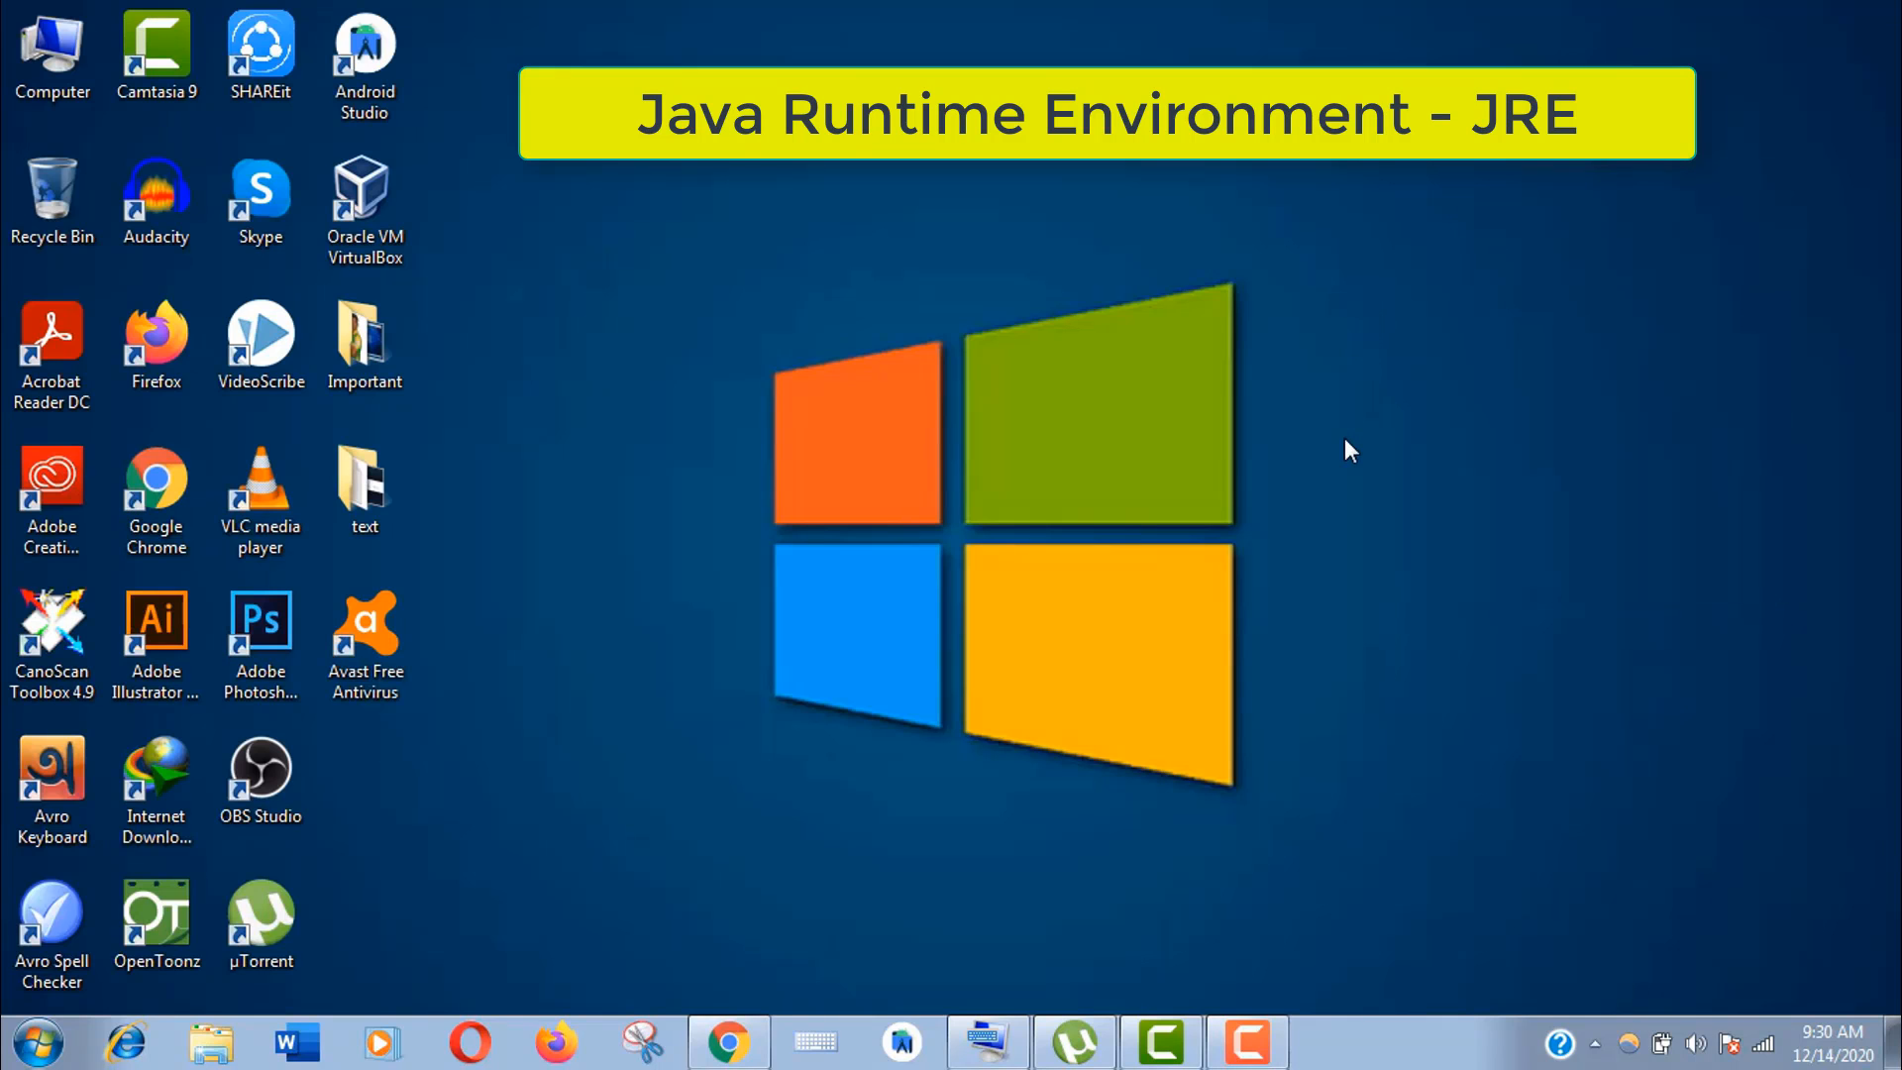
In Chrome, open Oracle's Java SE Runtime Environment 8 downloads page and request jre-8u271-windows-x64.exe, accepting the license agreement.
left_click(728, 1042)
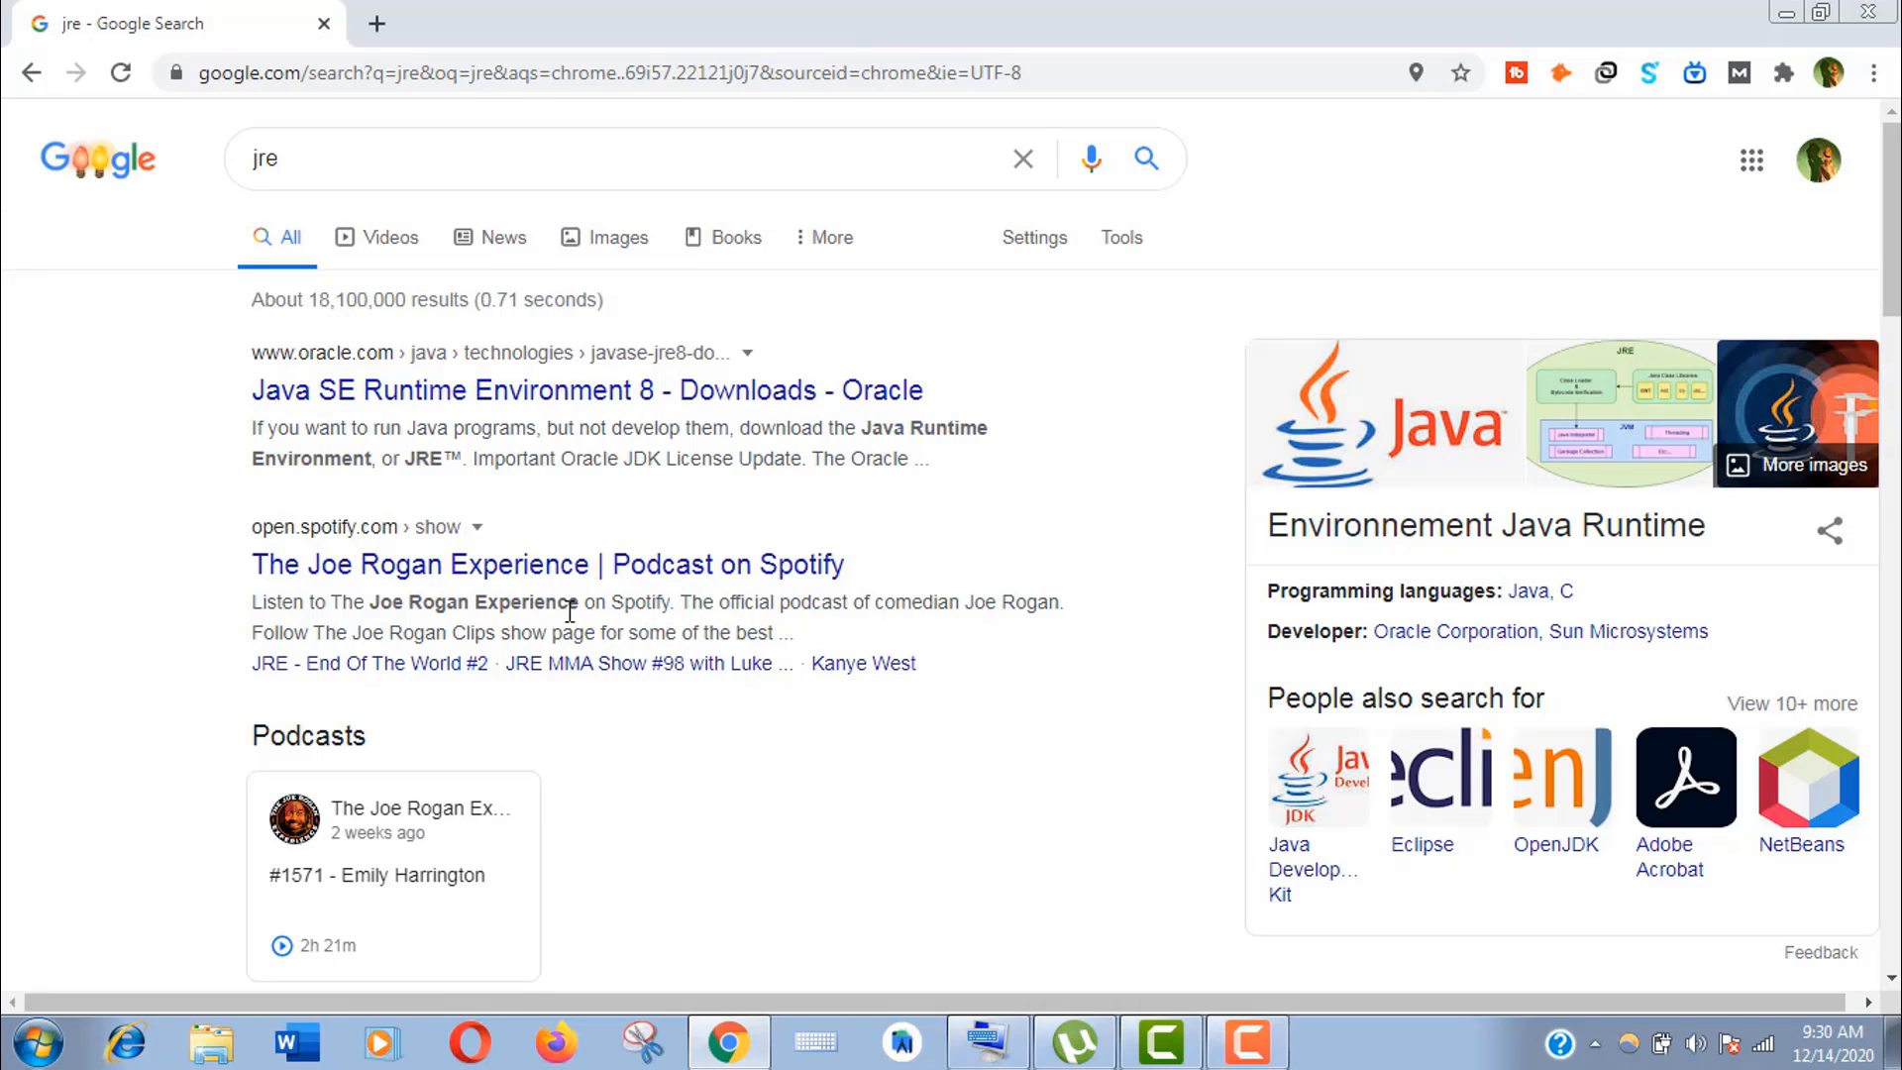
left_click(376, 392)
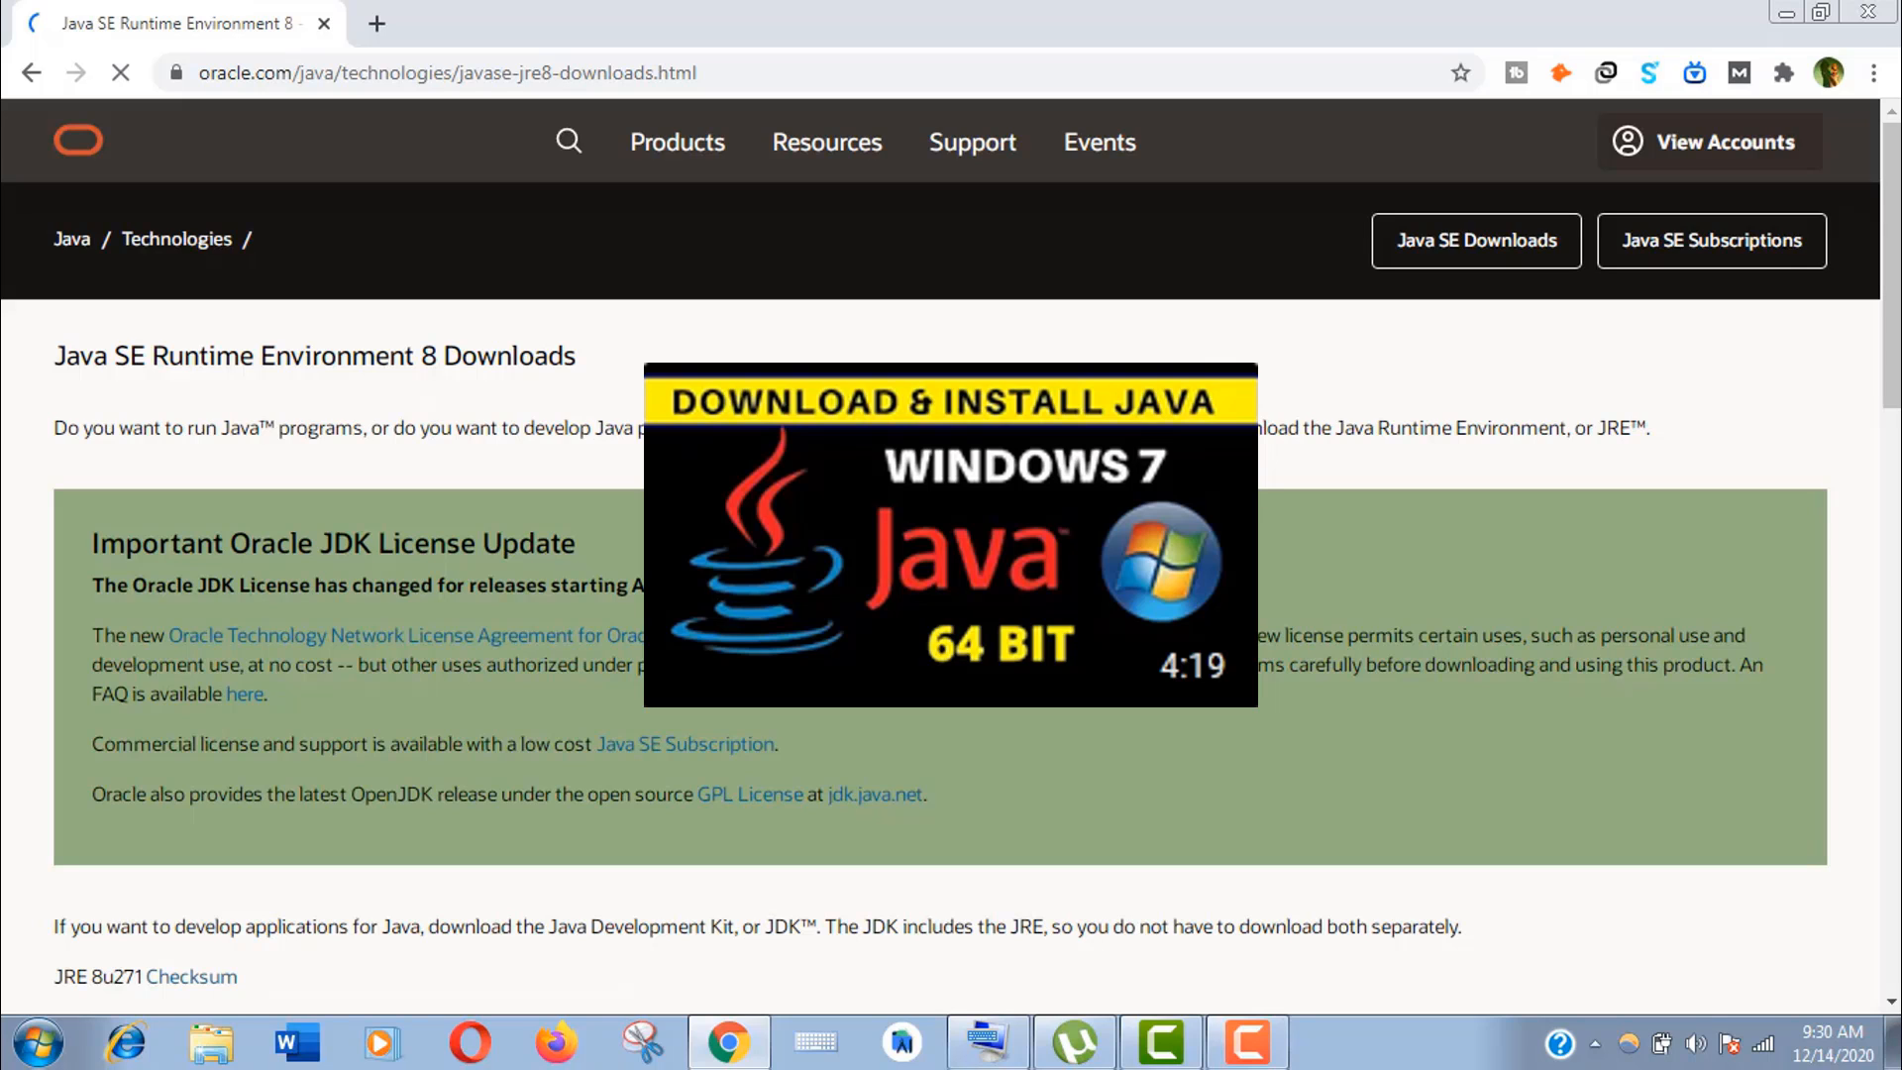
left_click_drag(1891, 226, 1892, 702)
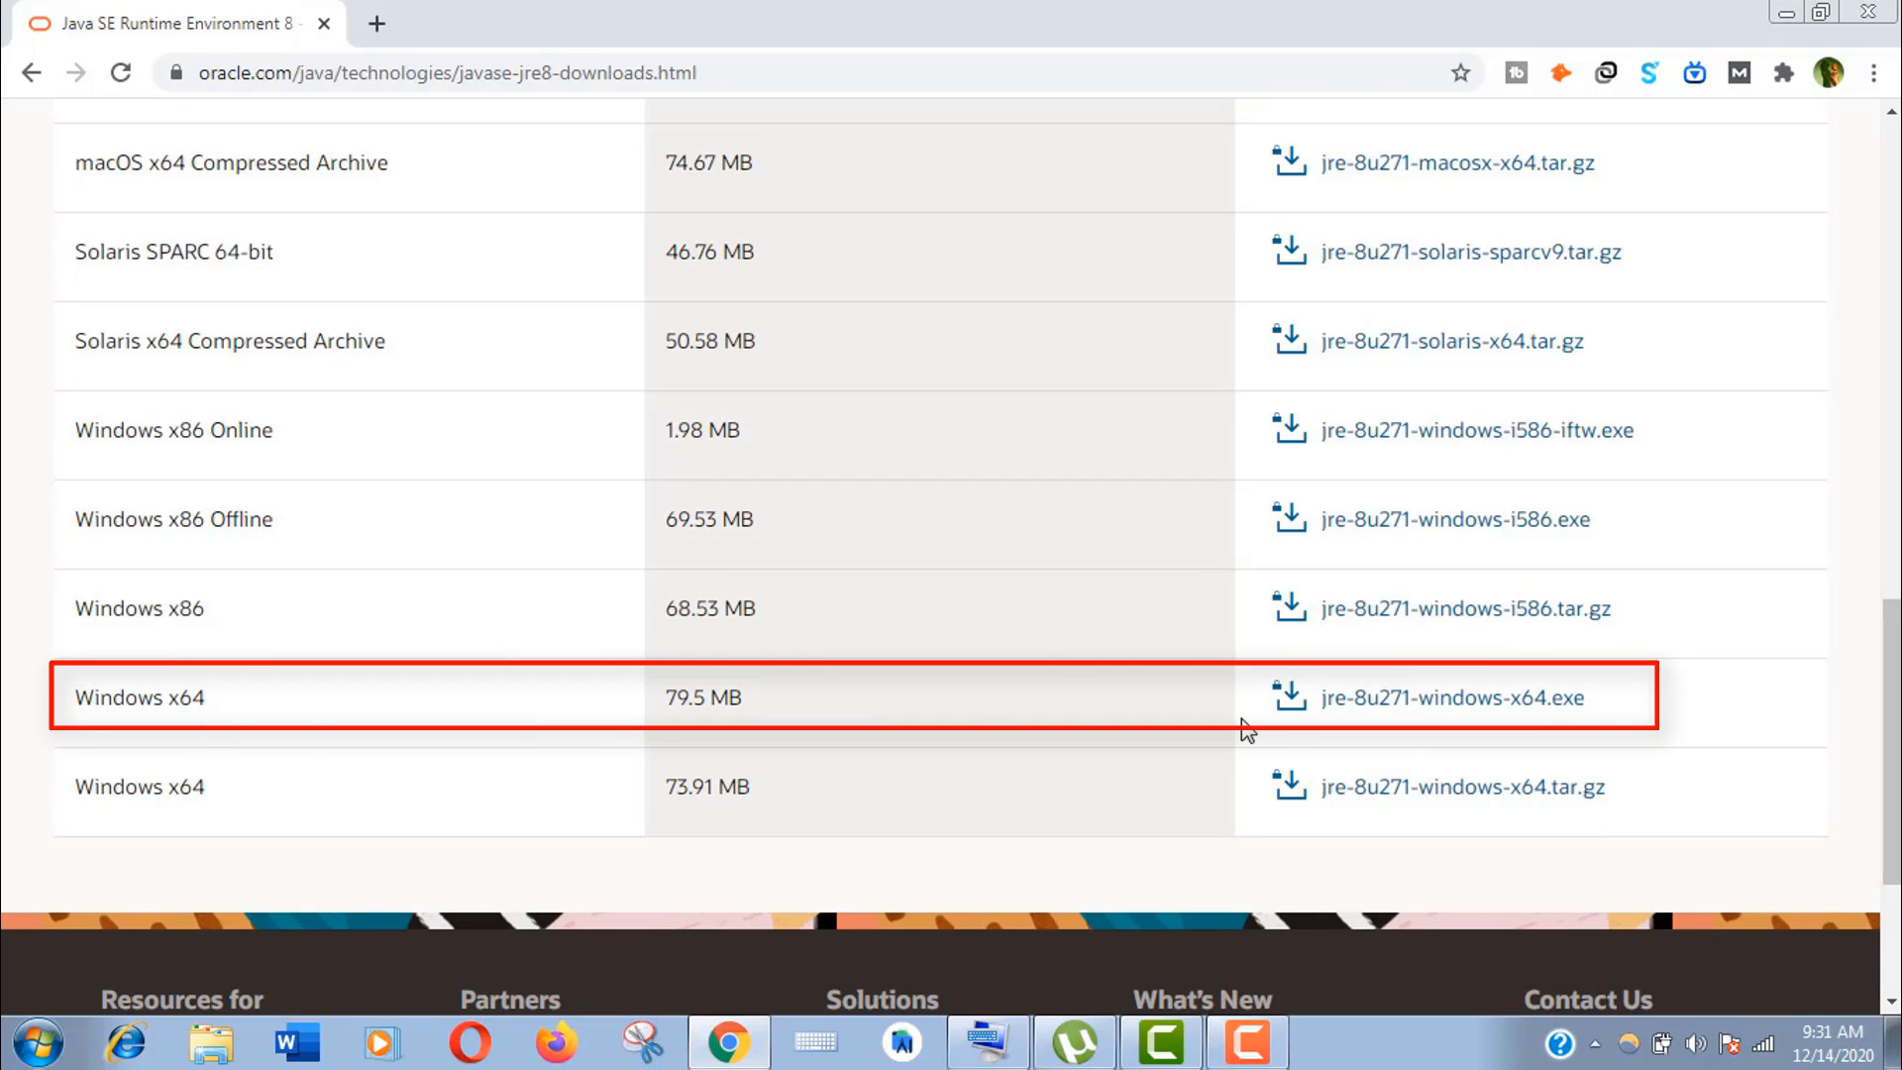
left_click(1389, 728)
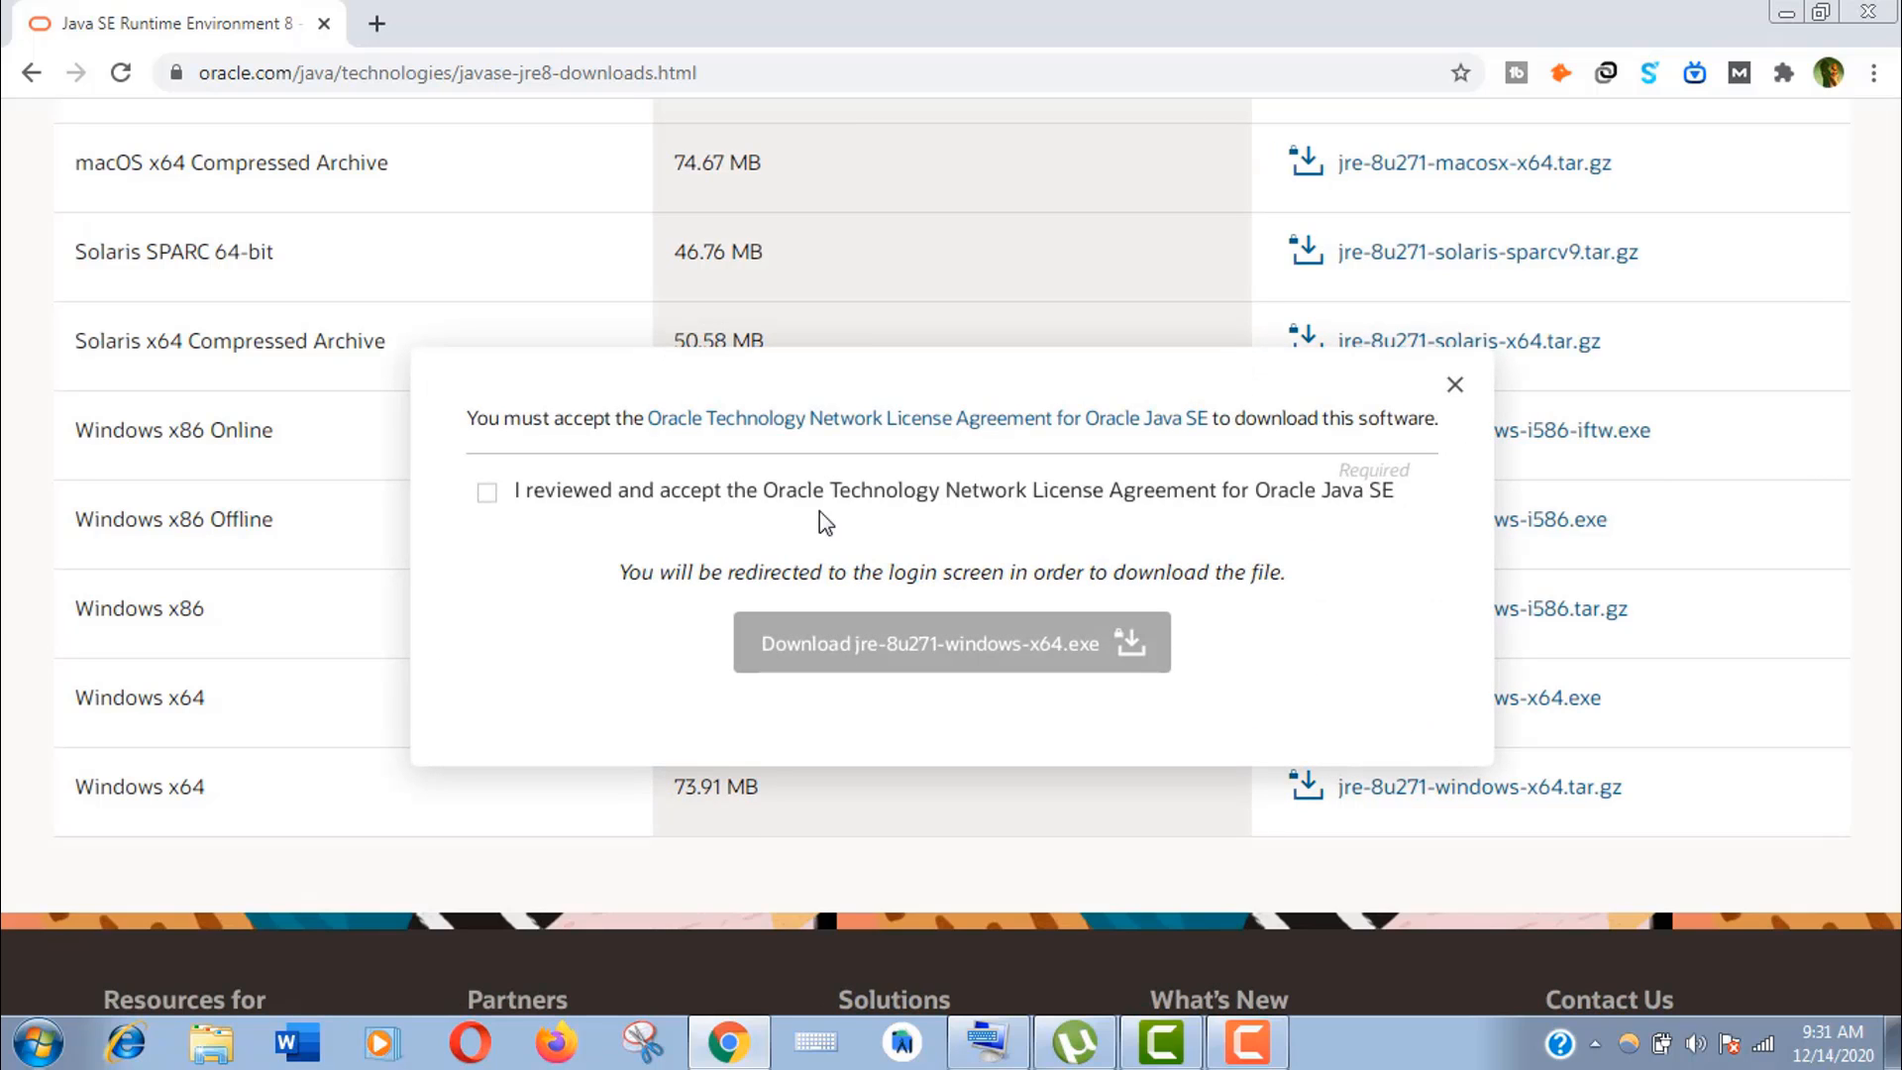
left_click(487, 492)
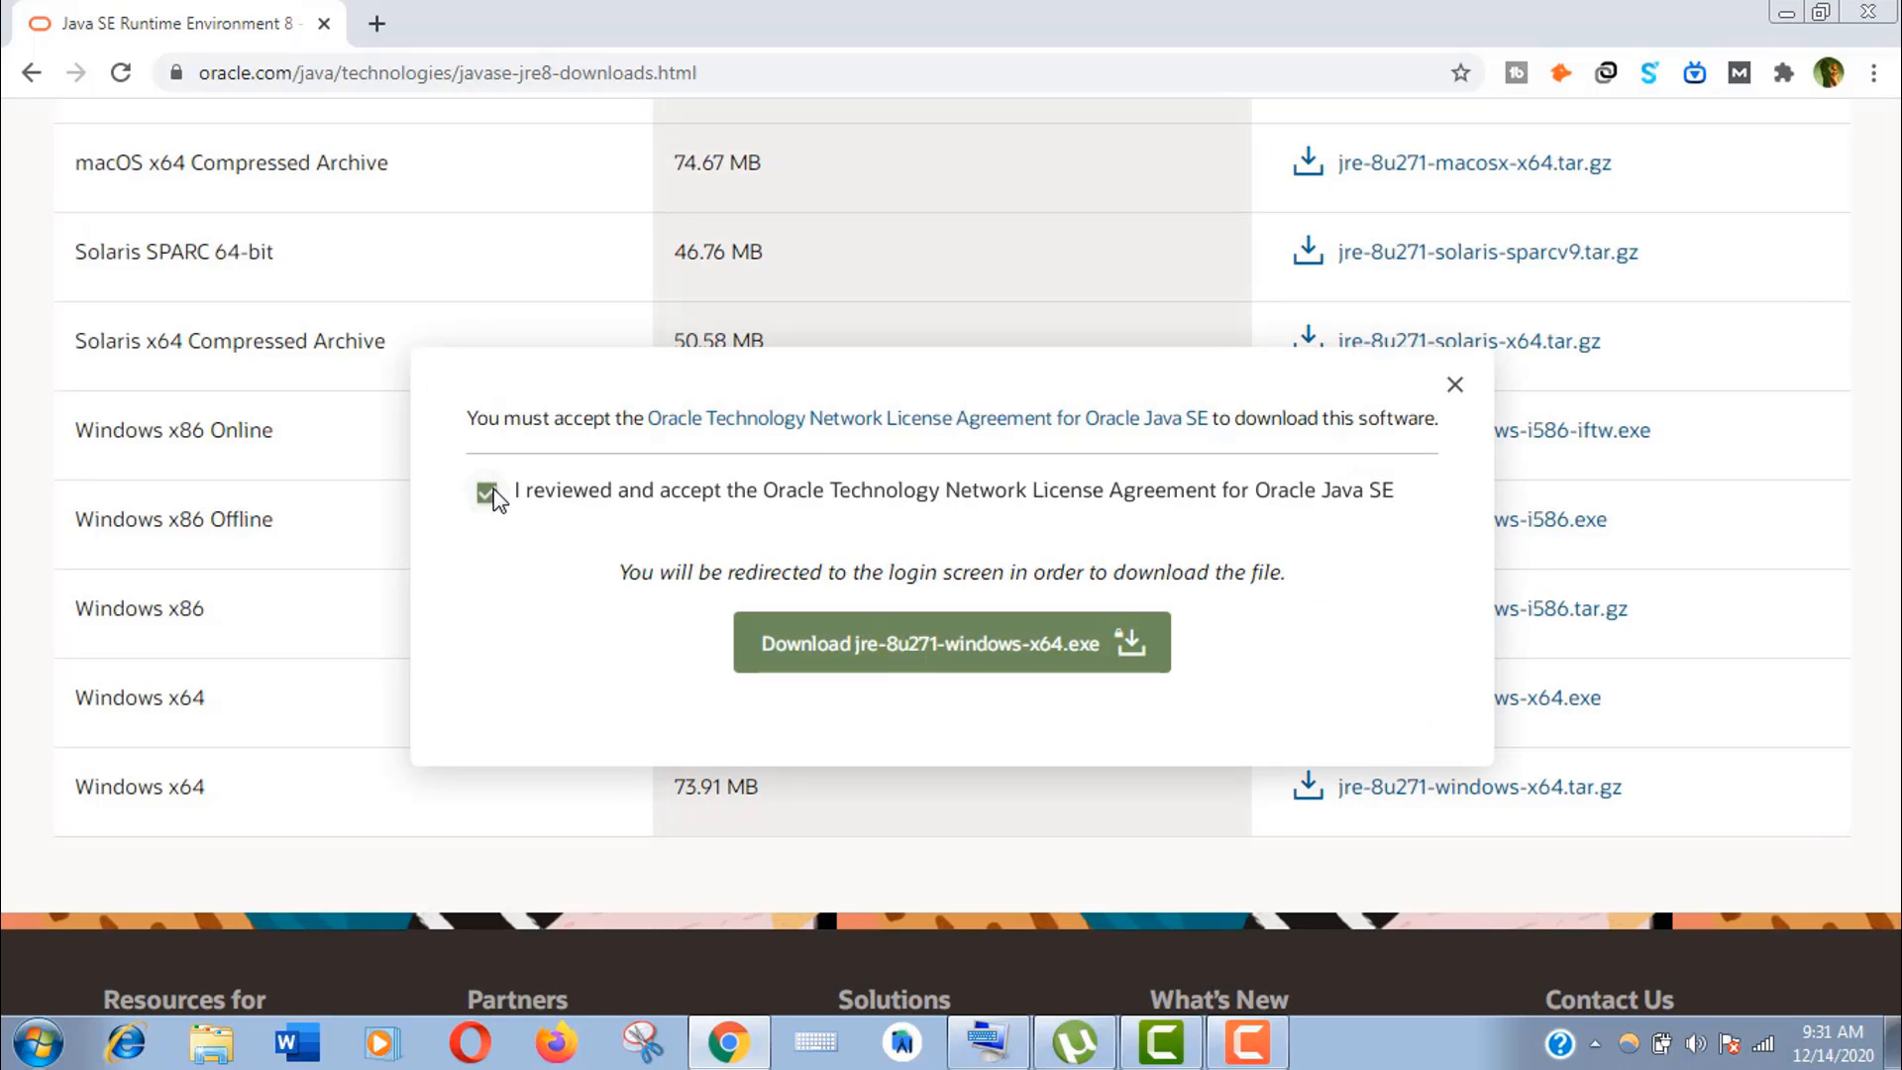
left_click(872, 646)
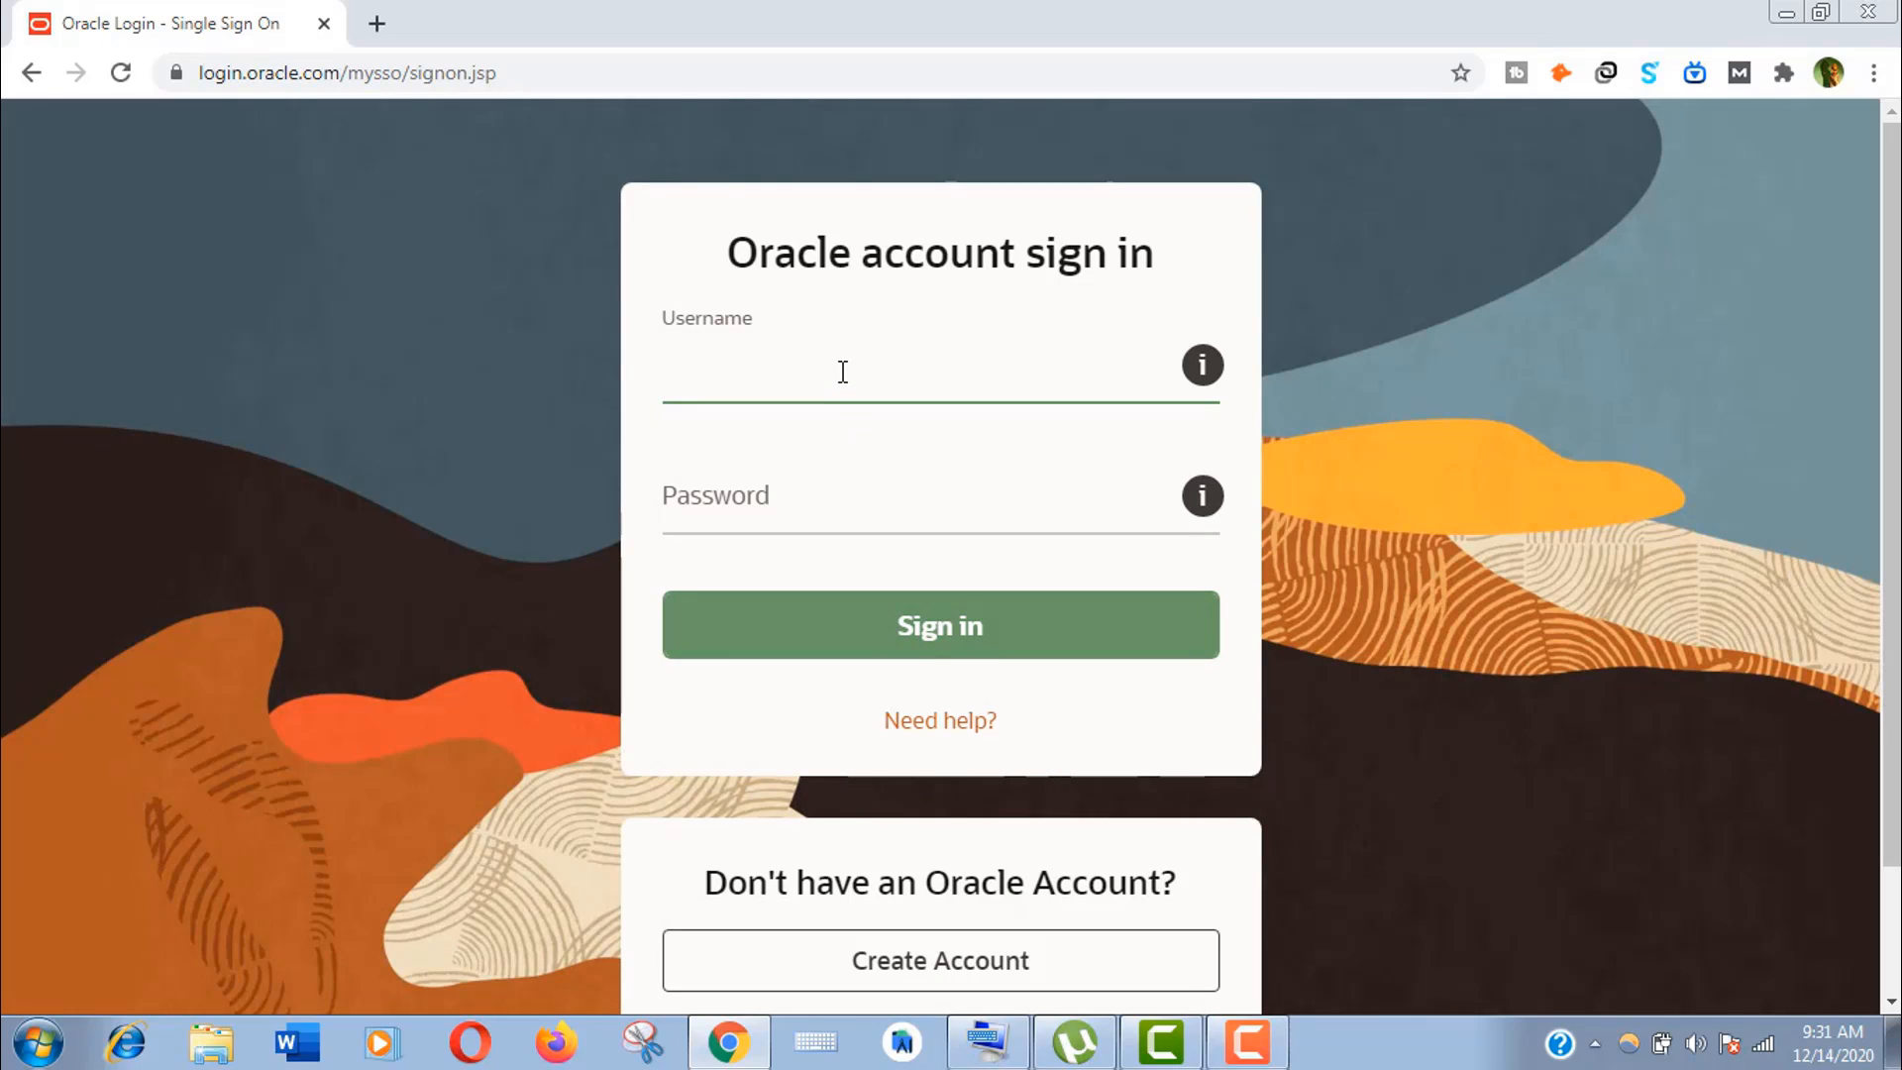
Create a new Oracle account with the e-mail, password, name, job title "owner", work phone, company and address details filled in.
scroll(1890, 416, "down", 2)
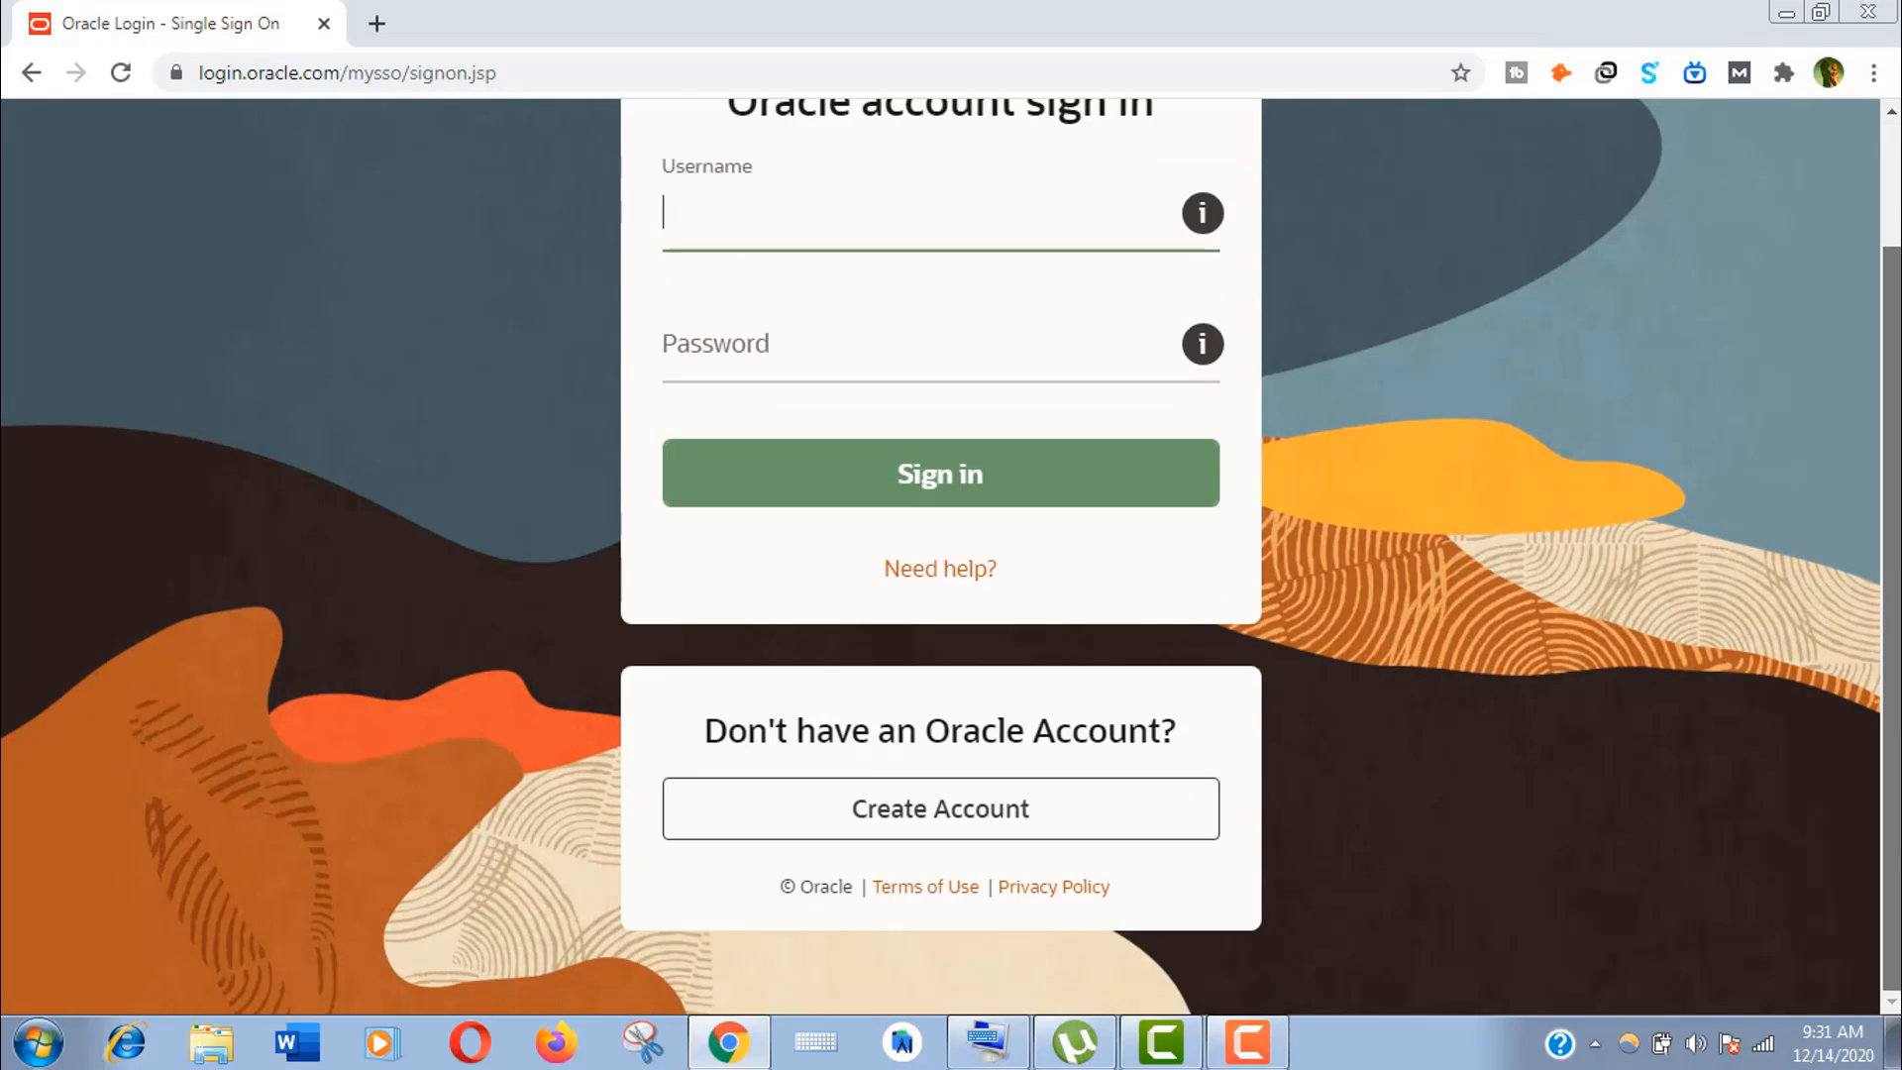
left_click(932, 824)
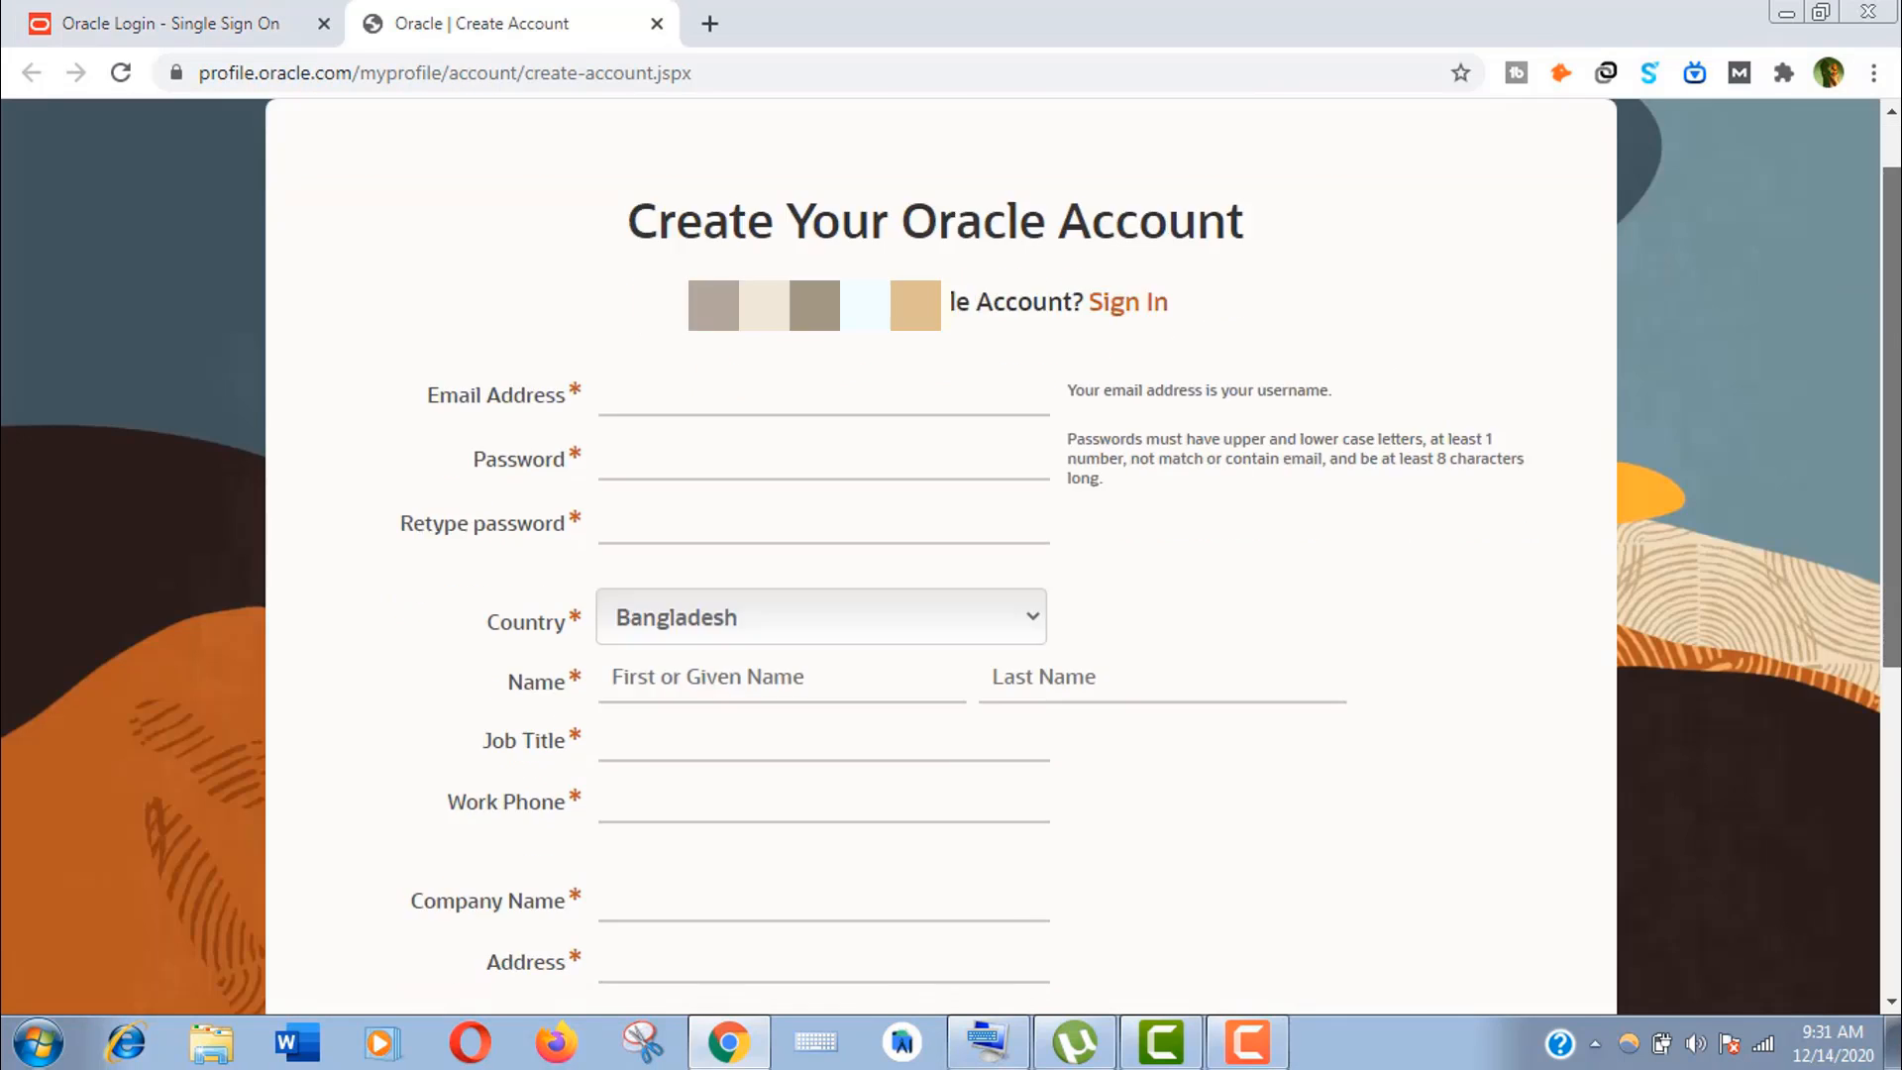
scroll(941, 555, "down", 4)
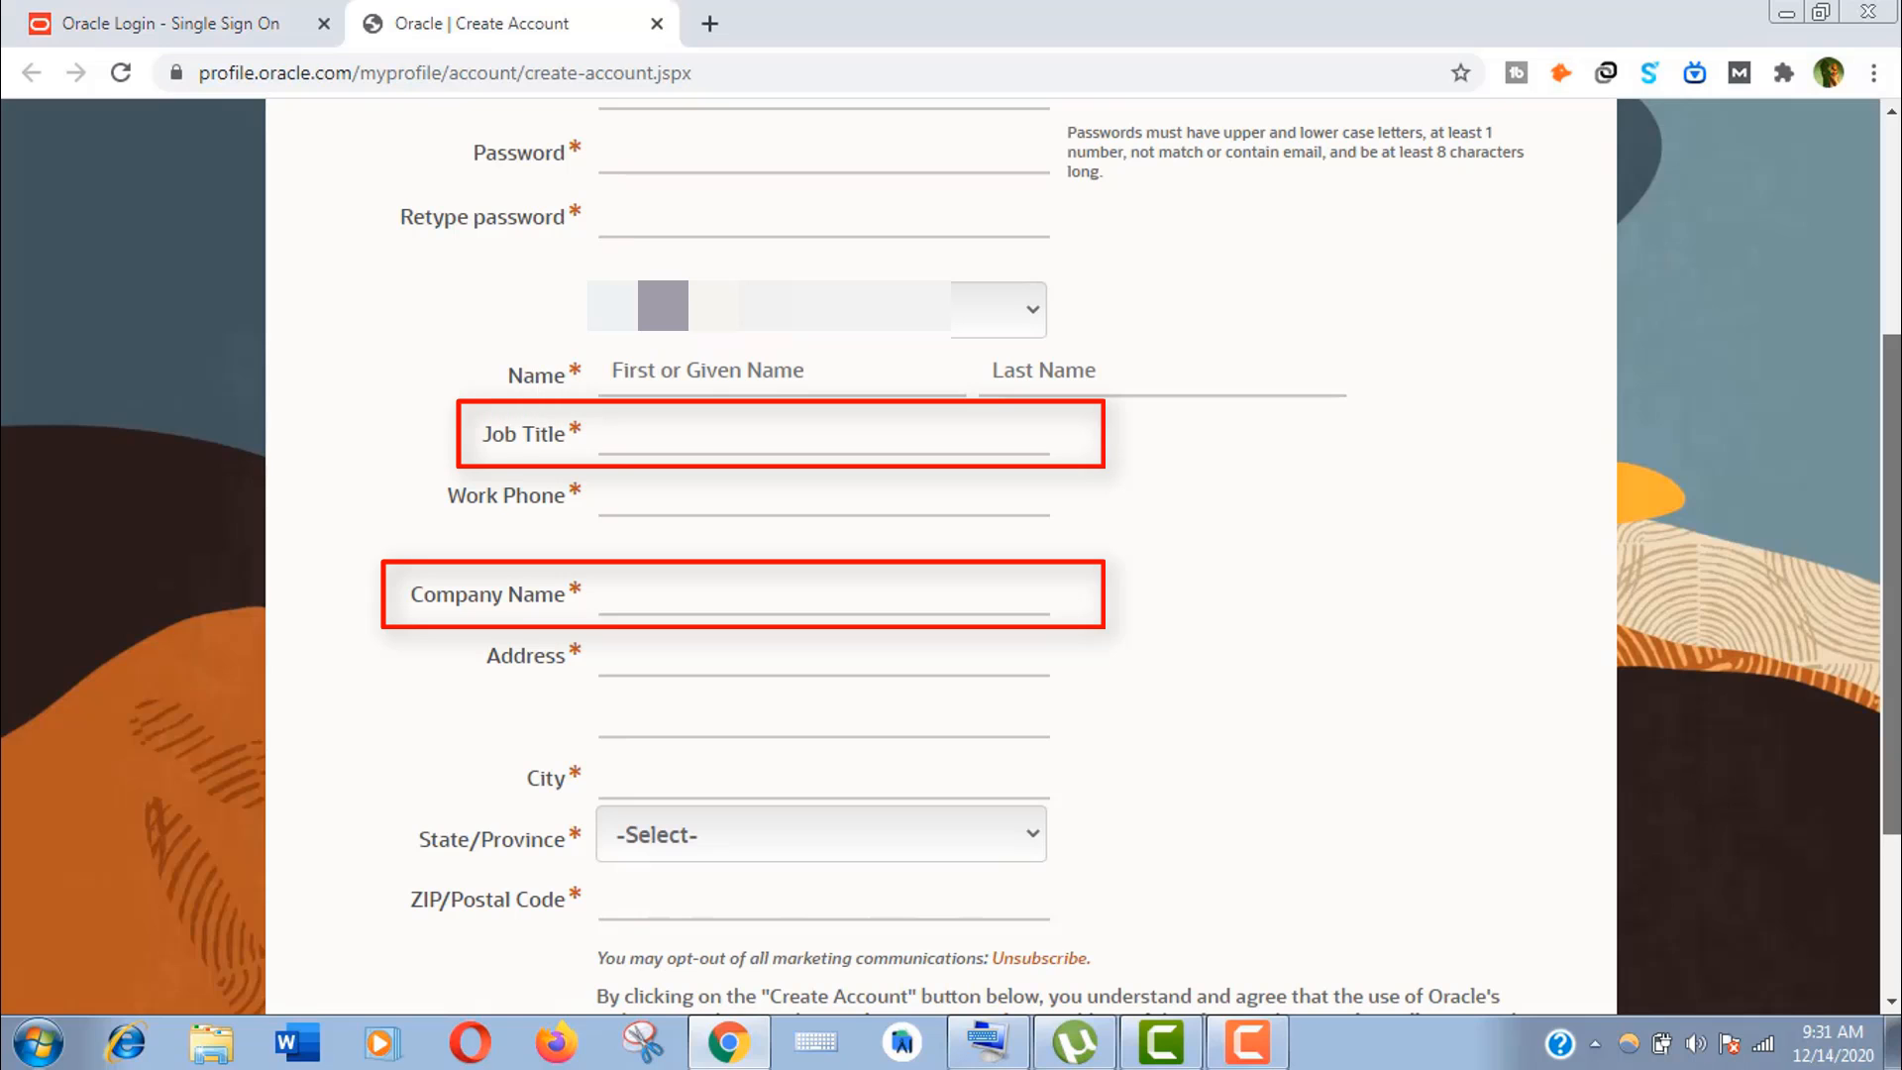
scroll(951, 555, "down", 3)
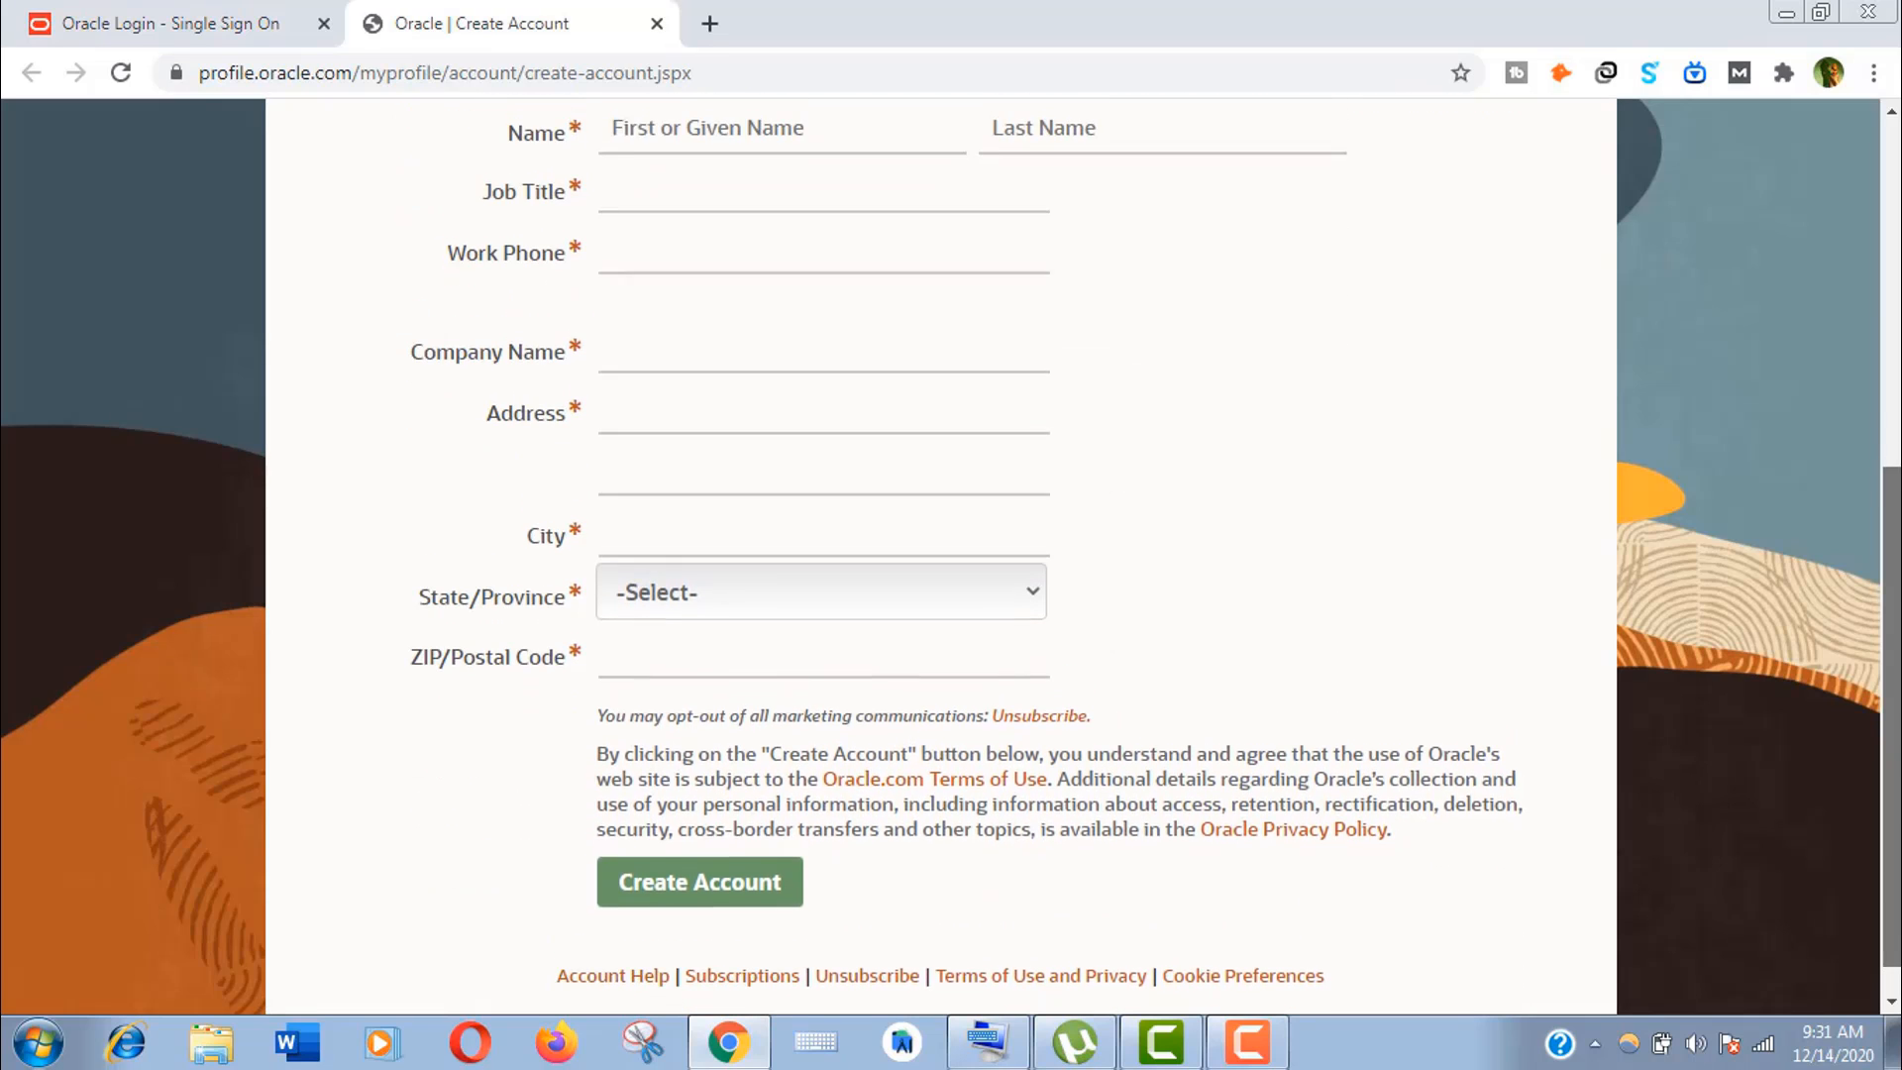
scroll(713, 461, "up", 6)
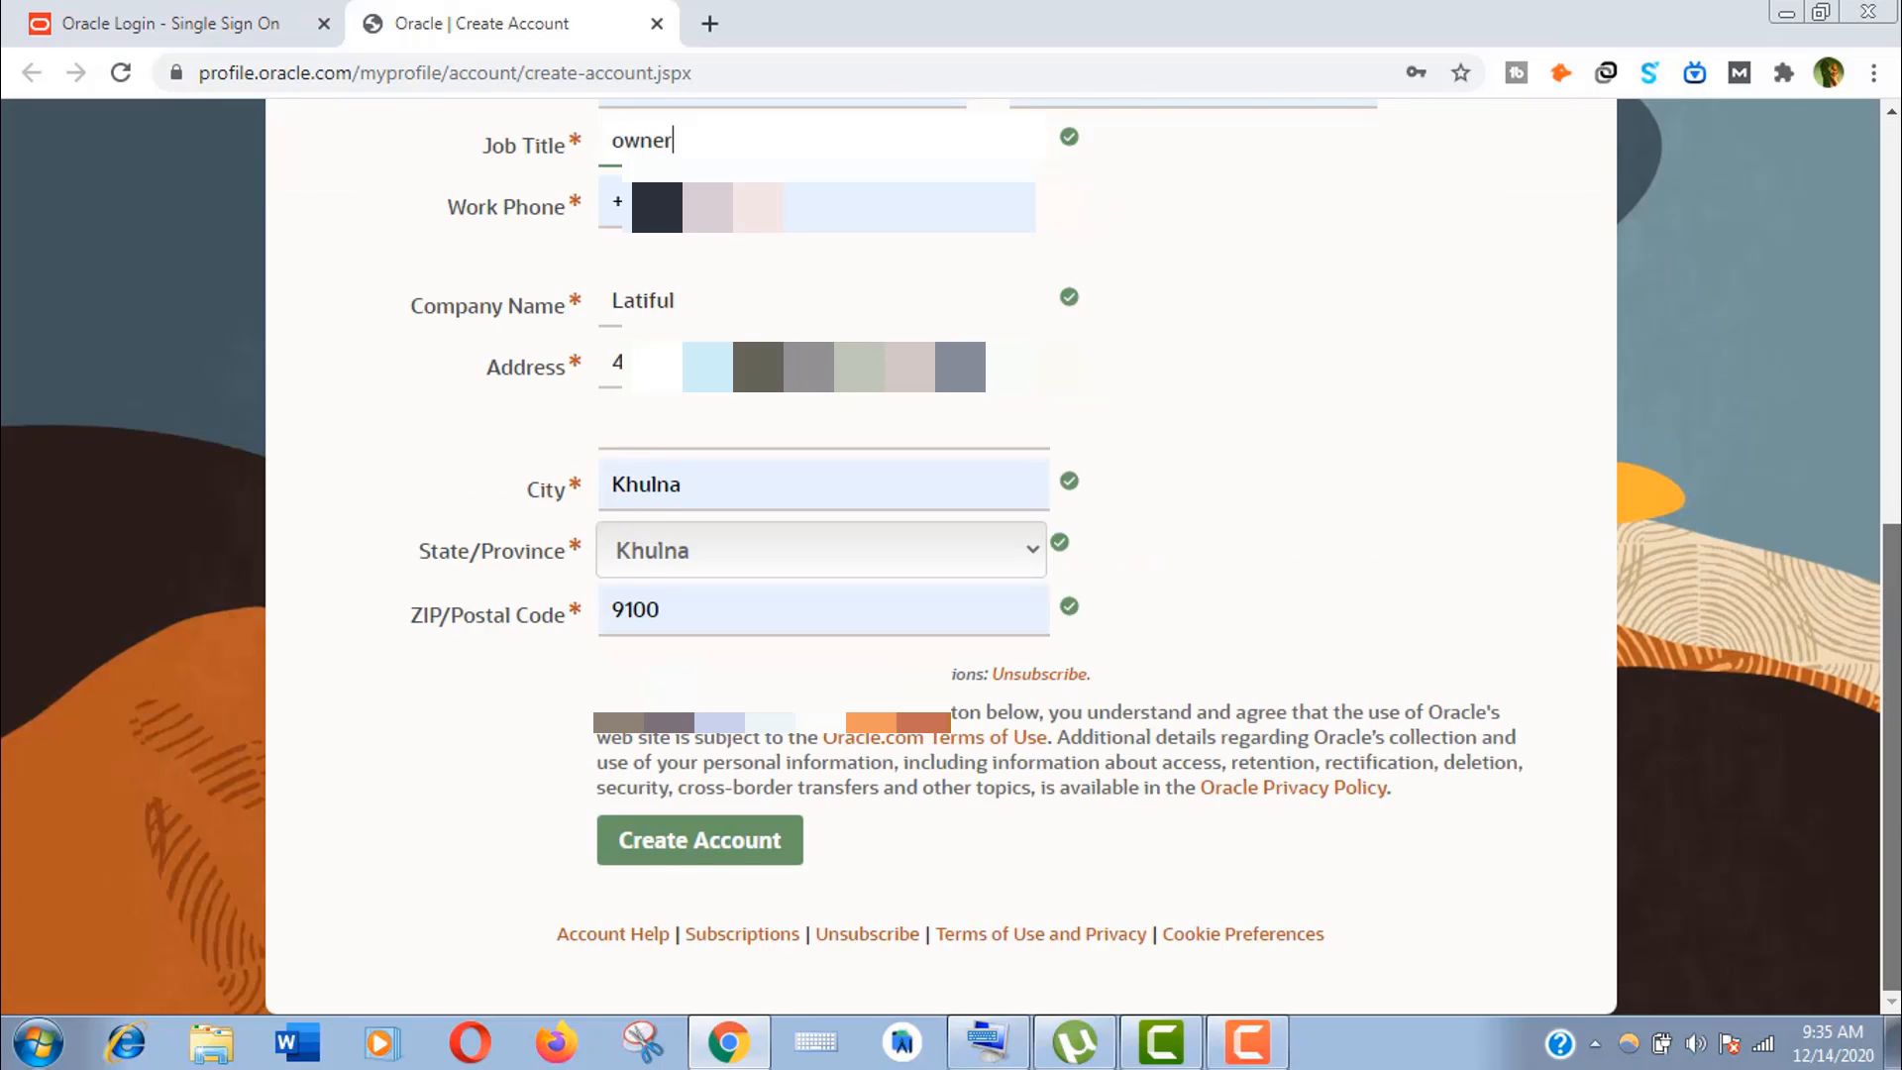
left_click(777, 847)
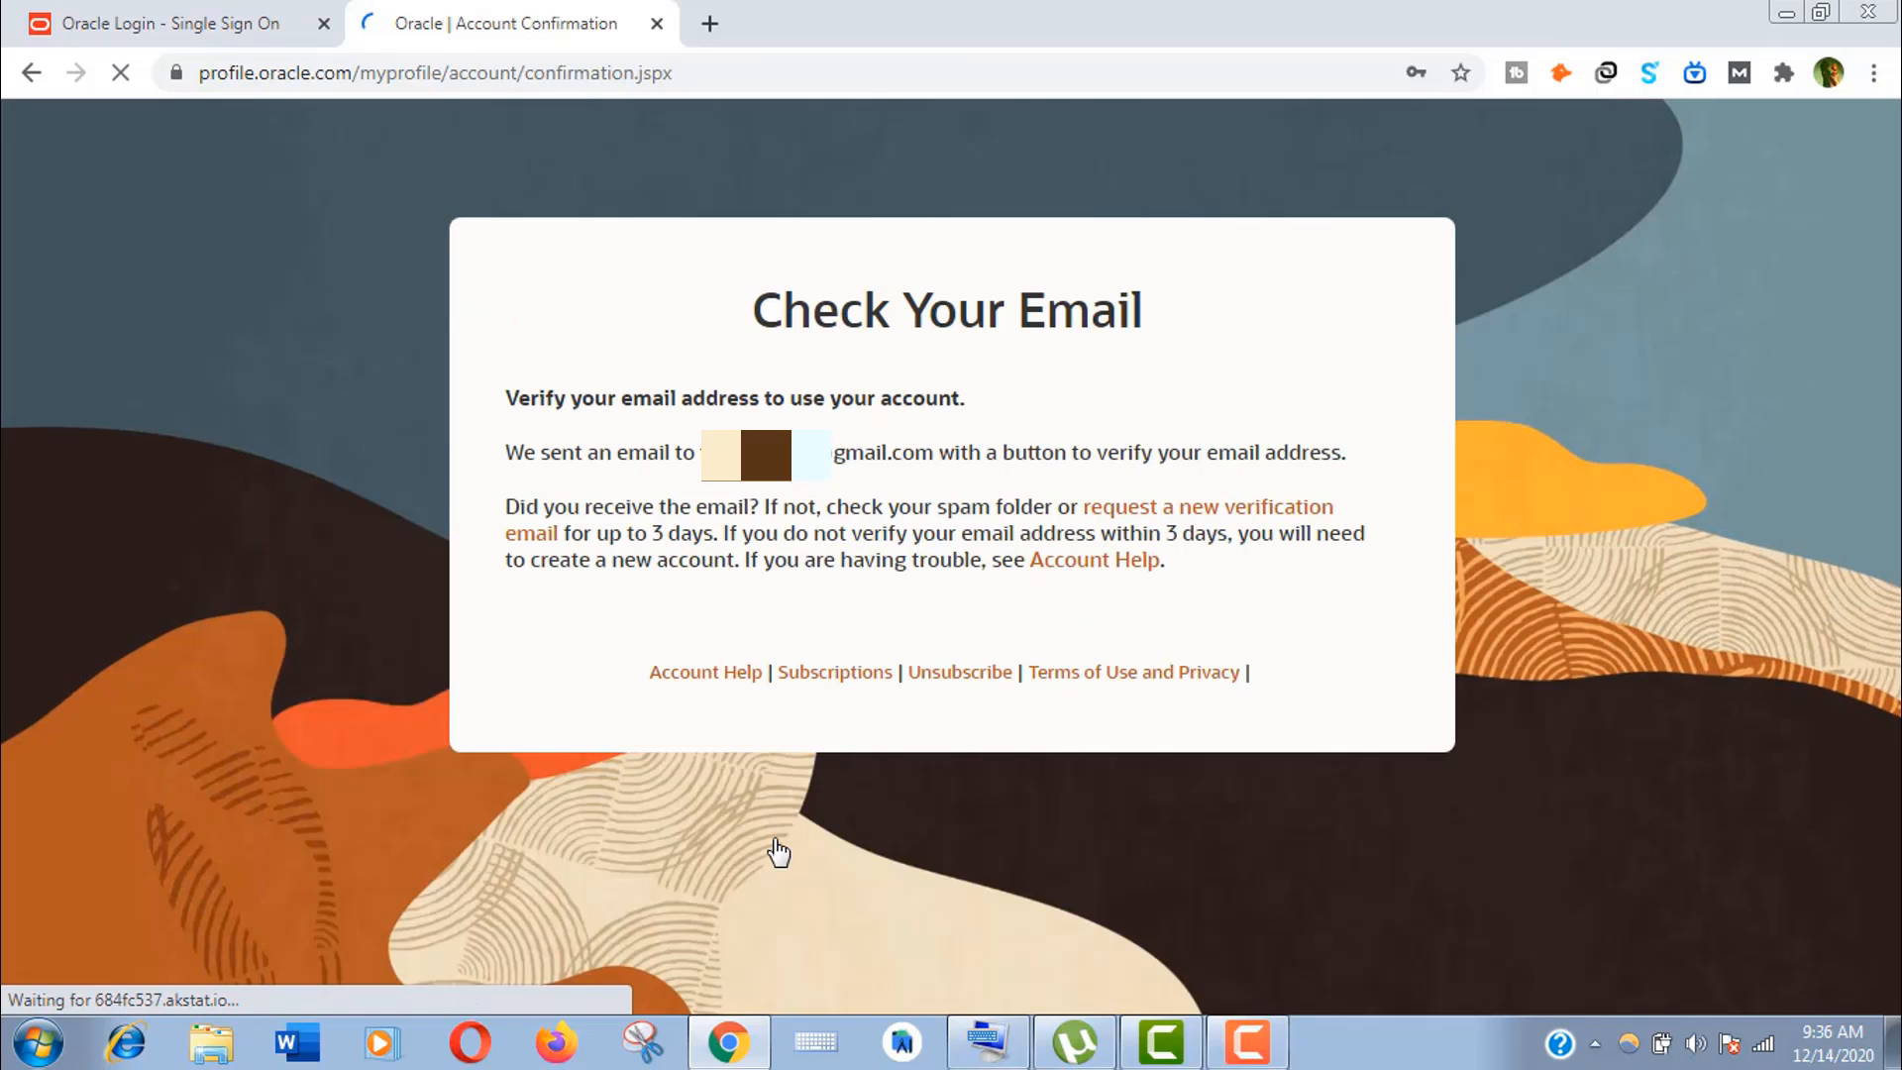
Verify the new account's e-mail address through Oracle's verification message in Gmail and continue from the confirmation page.
left_click(723, 20)
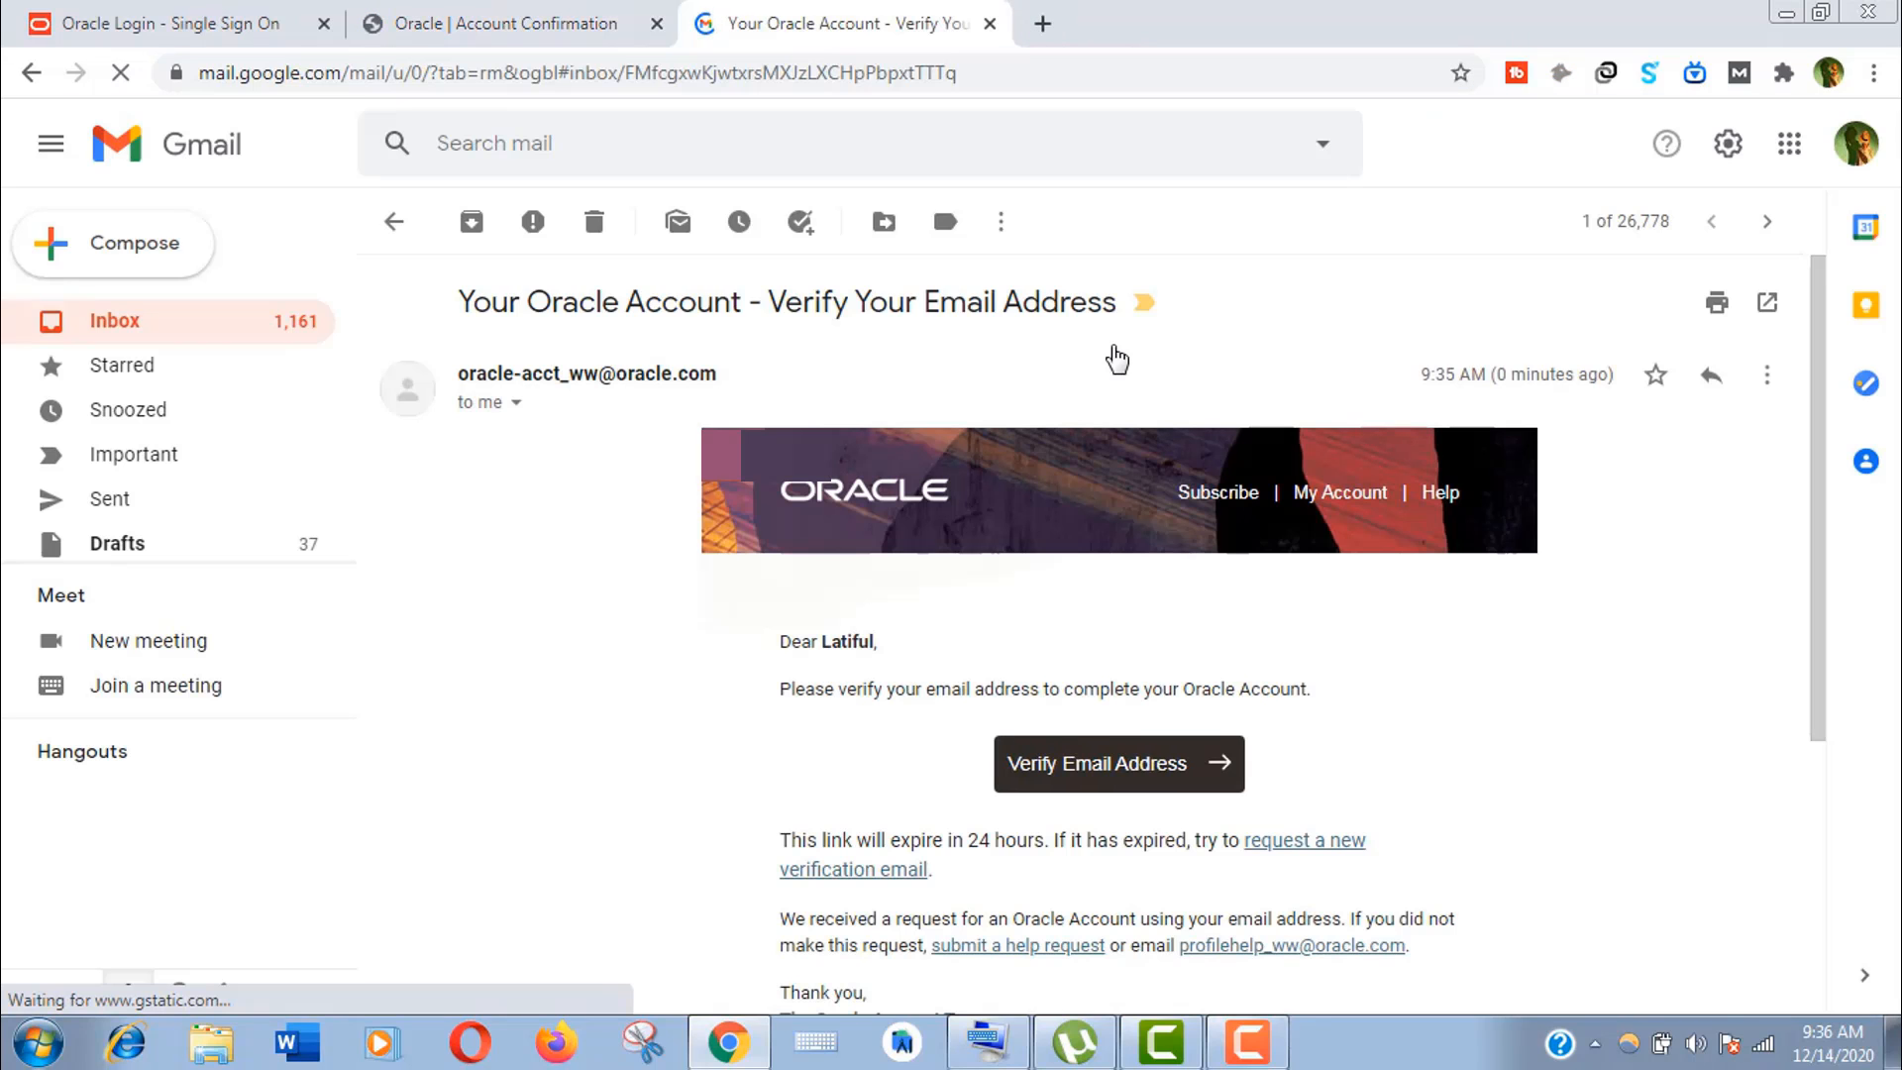
left_click(1139, 766)
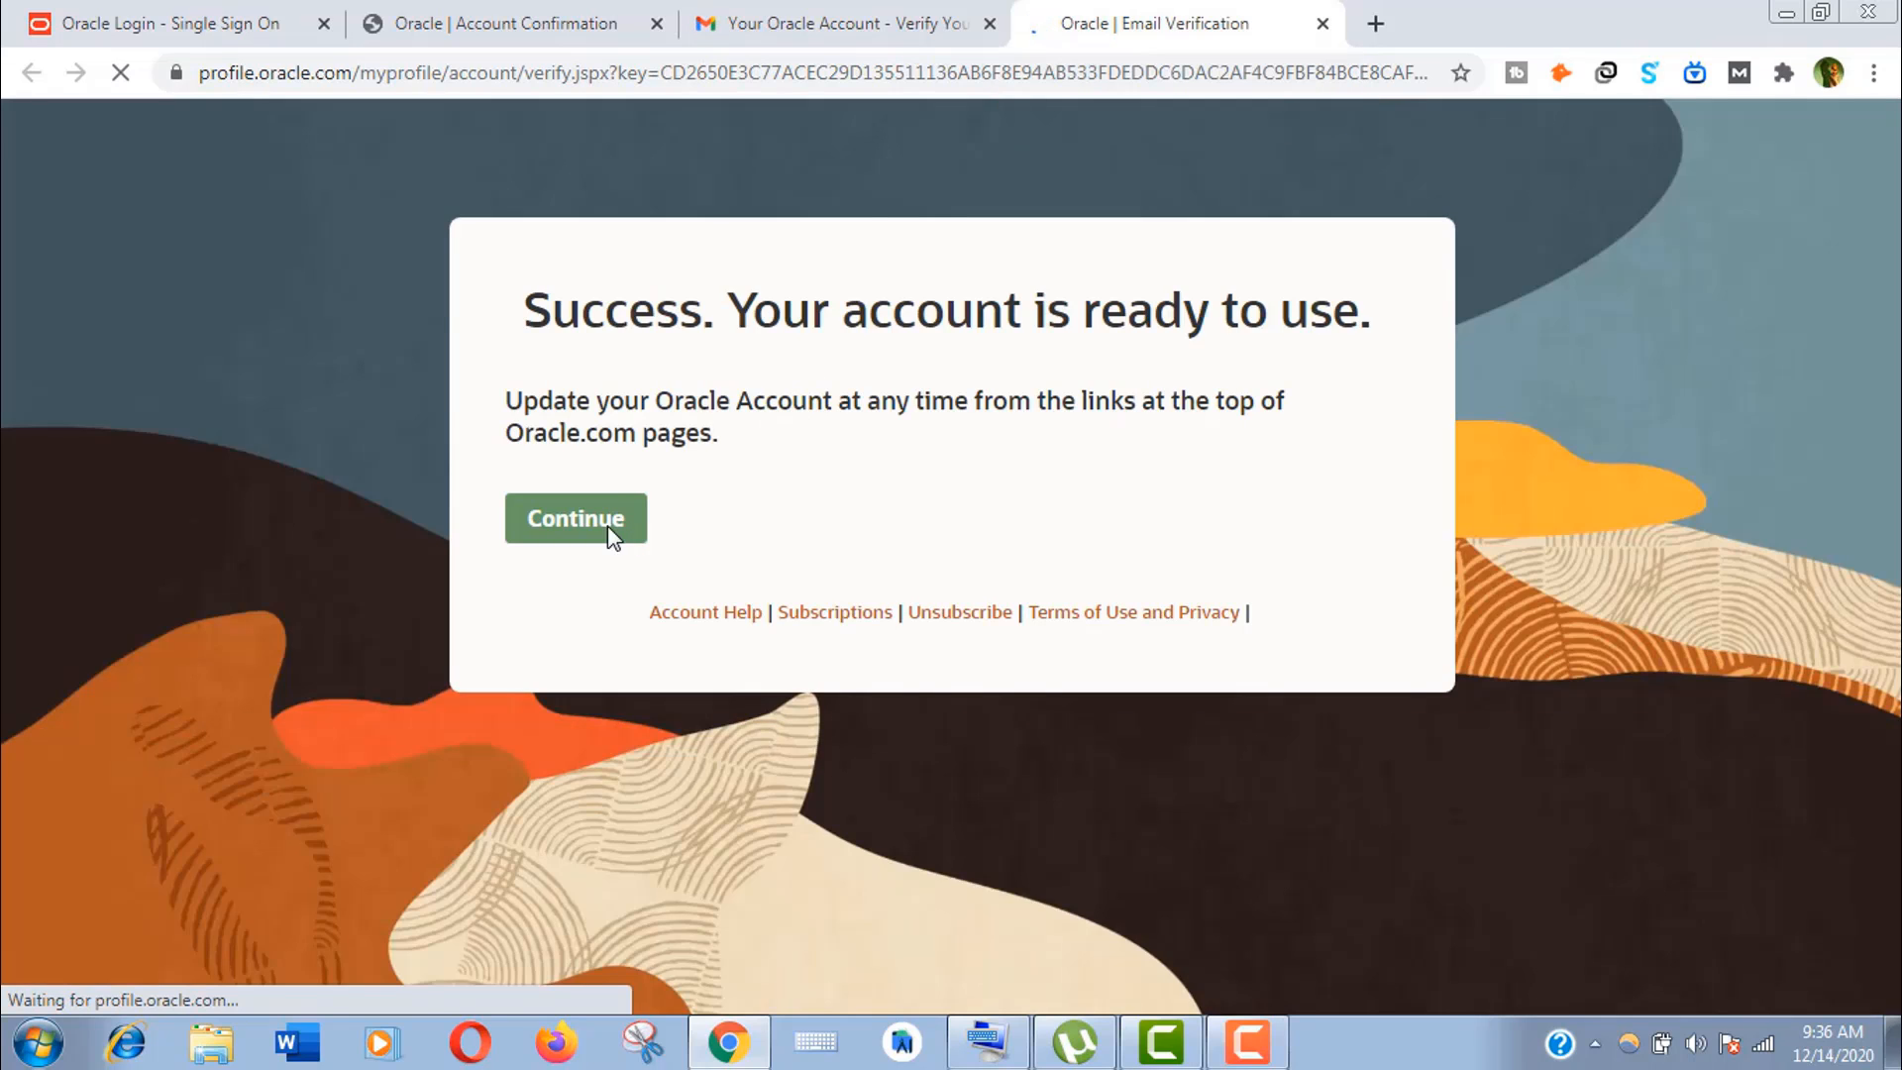
left_click(609, 530)
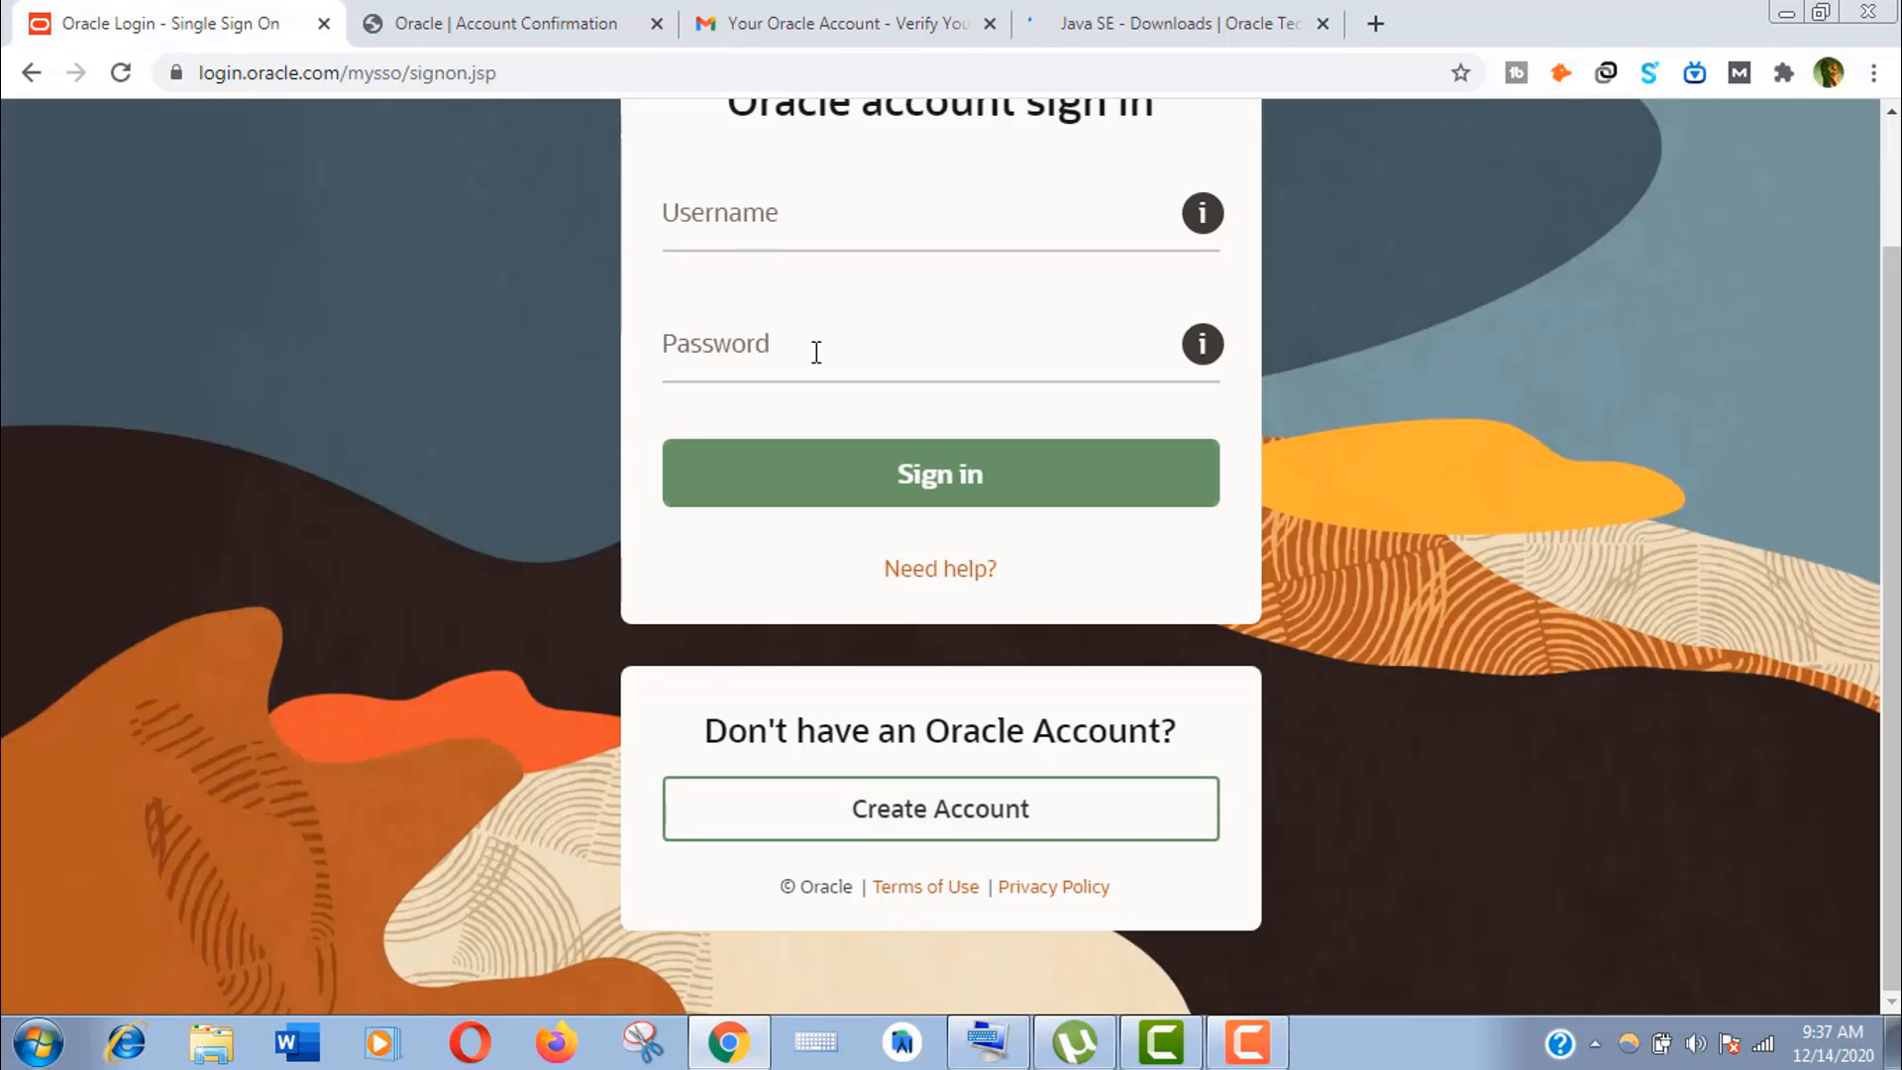
Sign in to the Oracle account with the username and password to download the installer.
left_click(858, 227)
left_click(896, 604)
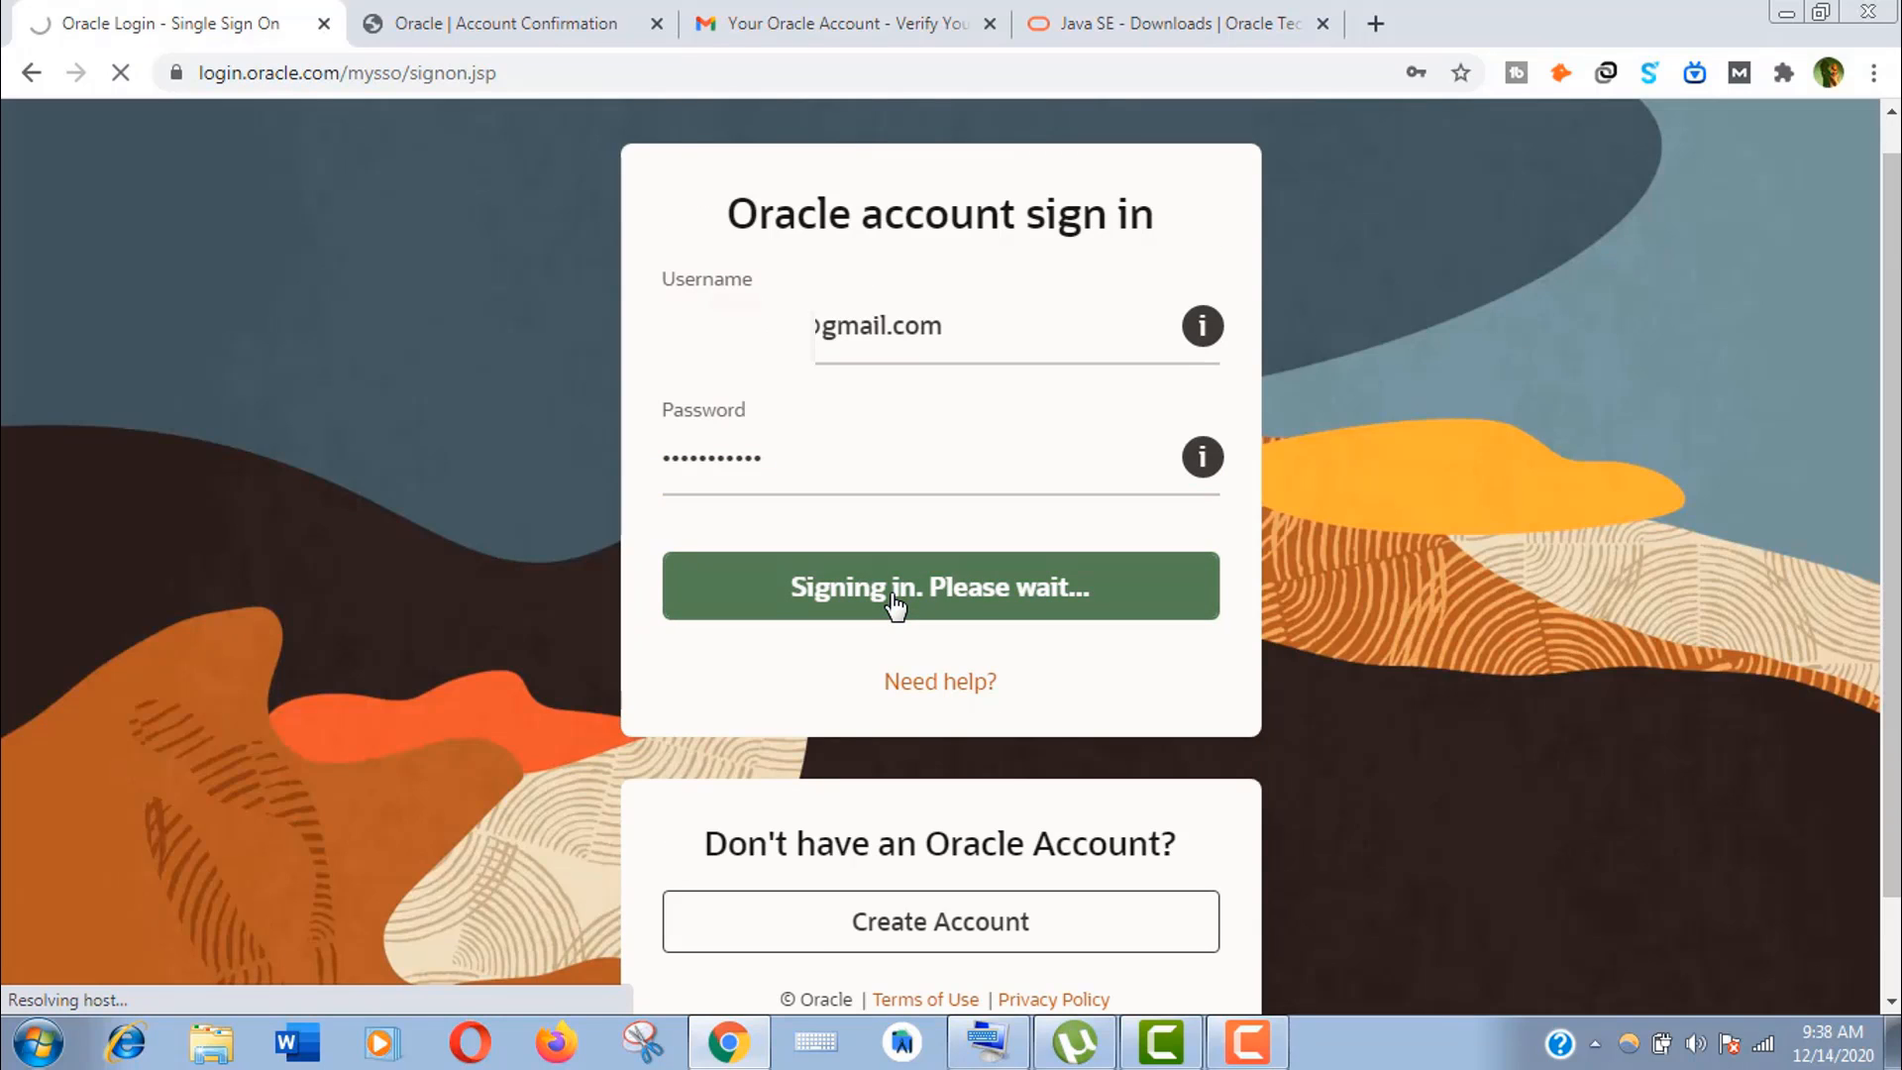
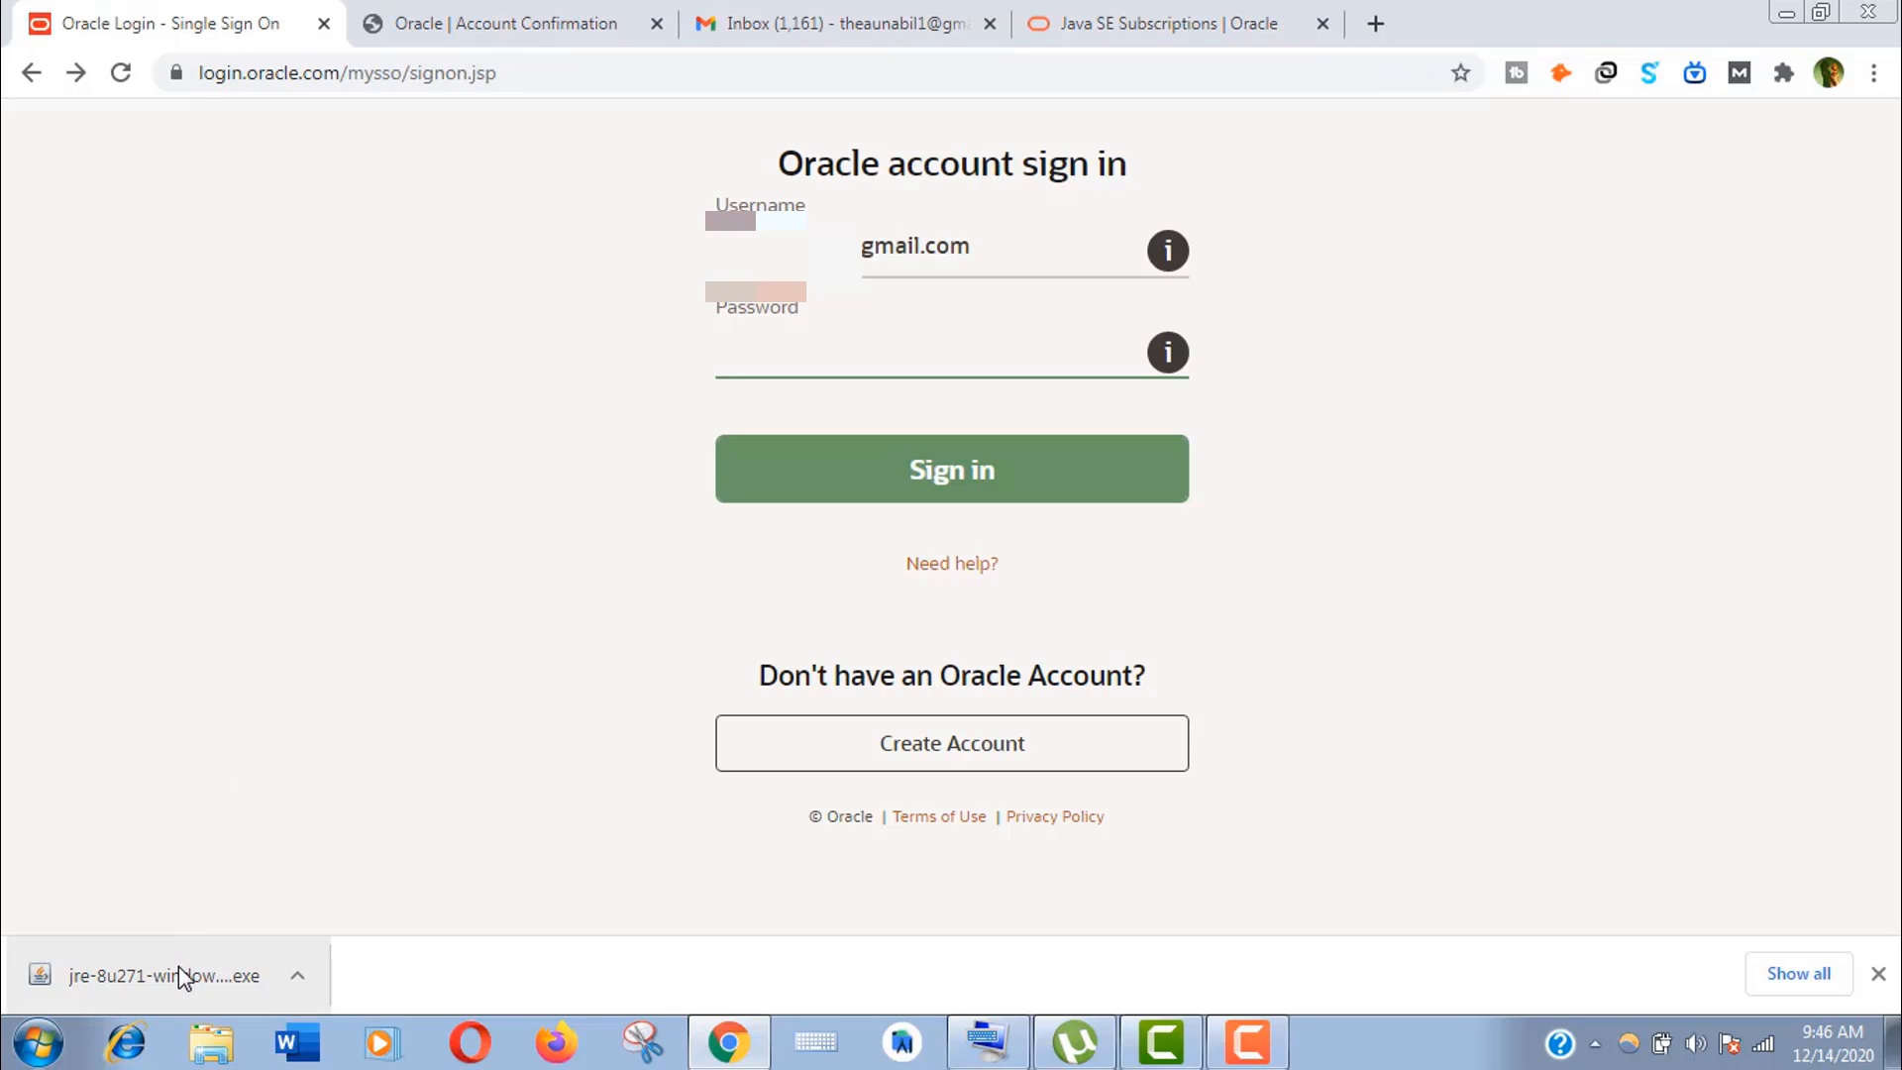
Run the downloaded JRE installer, allow it to make changes, install Java with the default destination folder and close the setup.
left_click(178, 966)
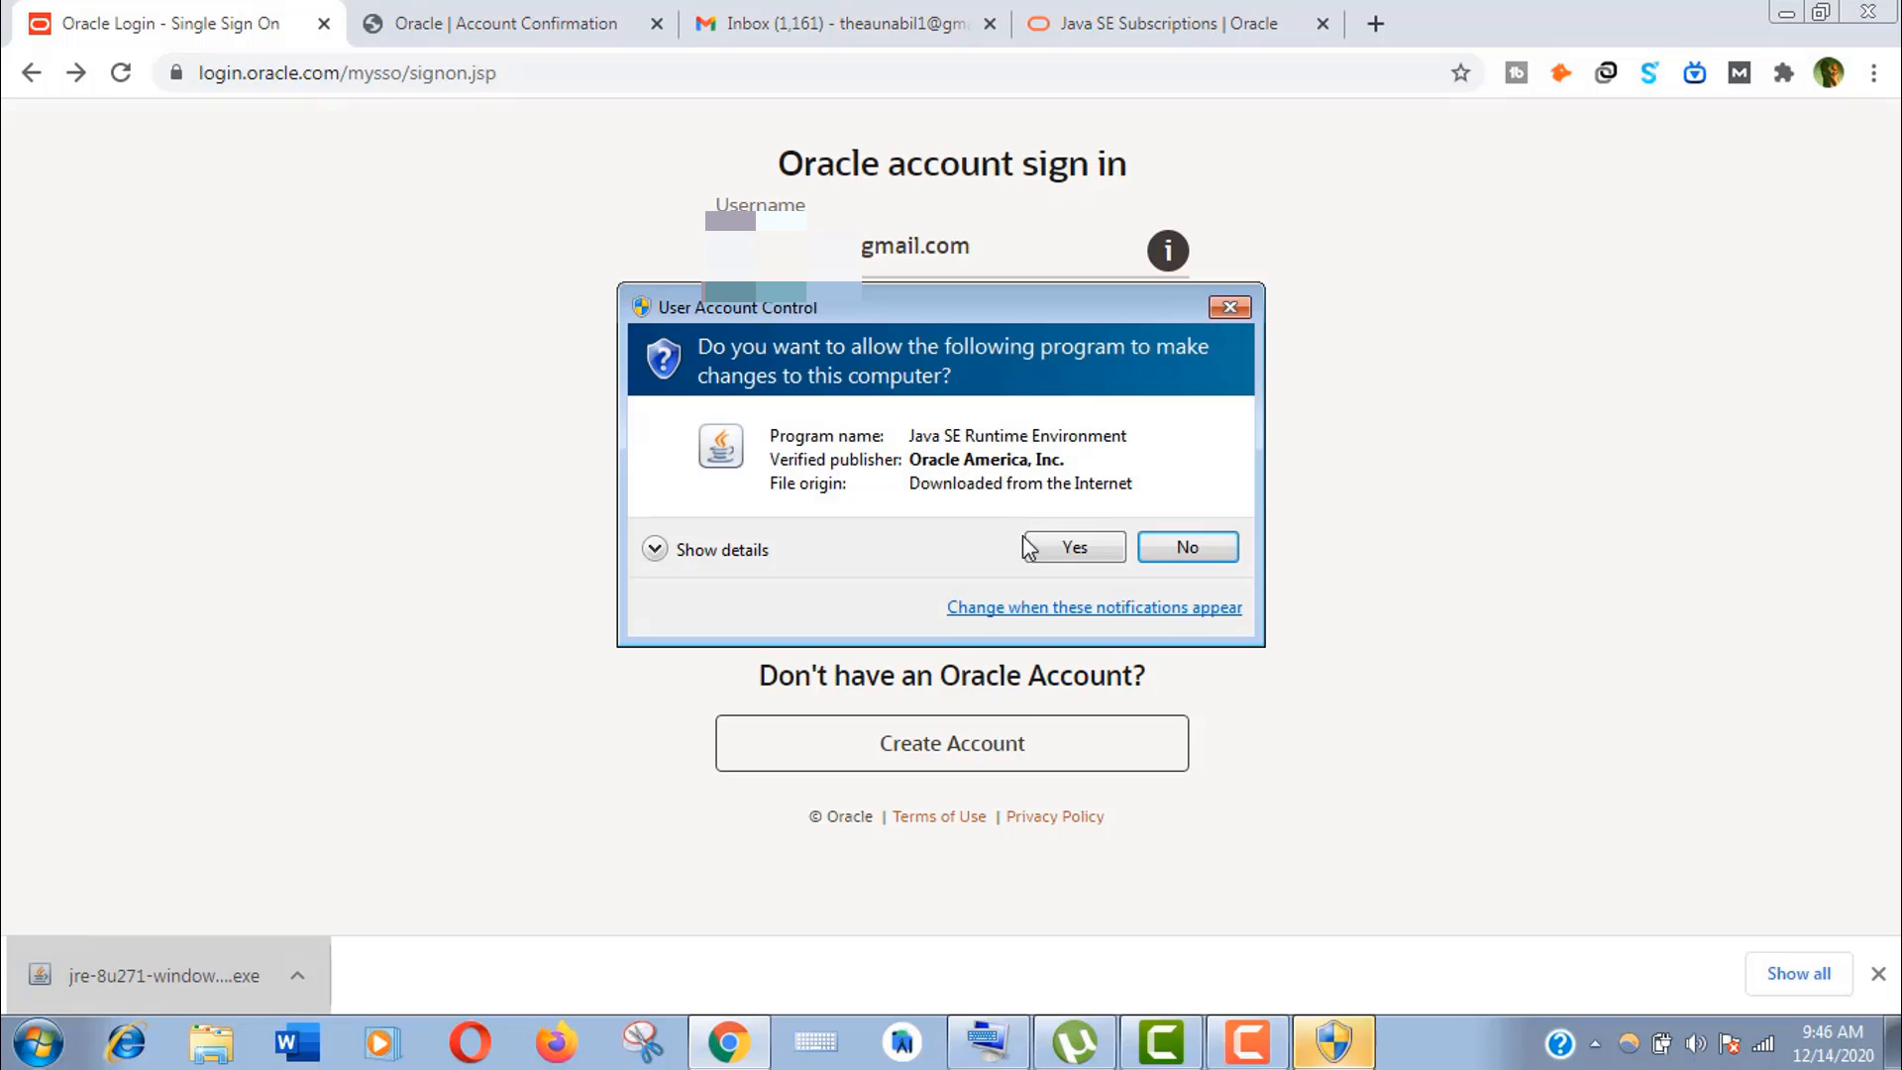
left_click(1073, 548)
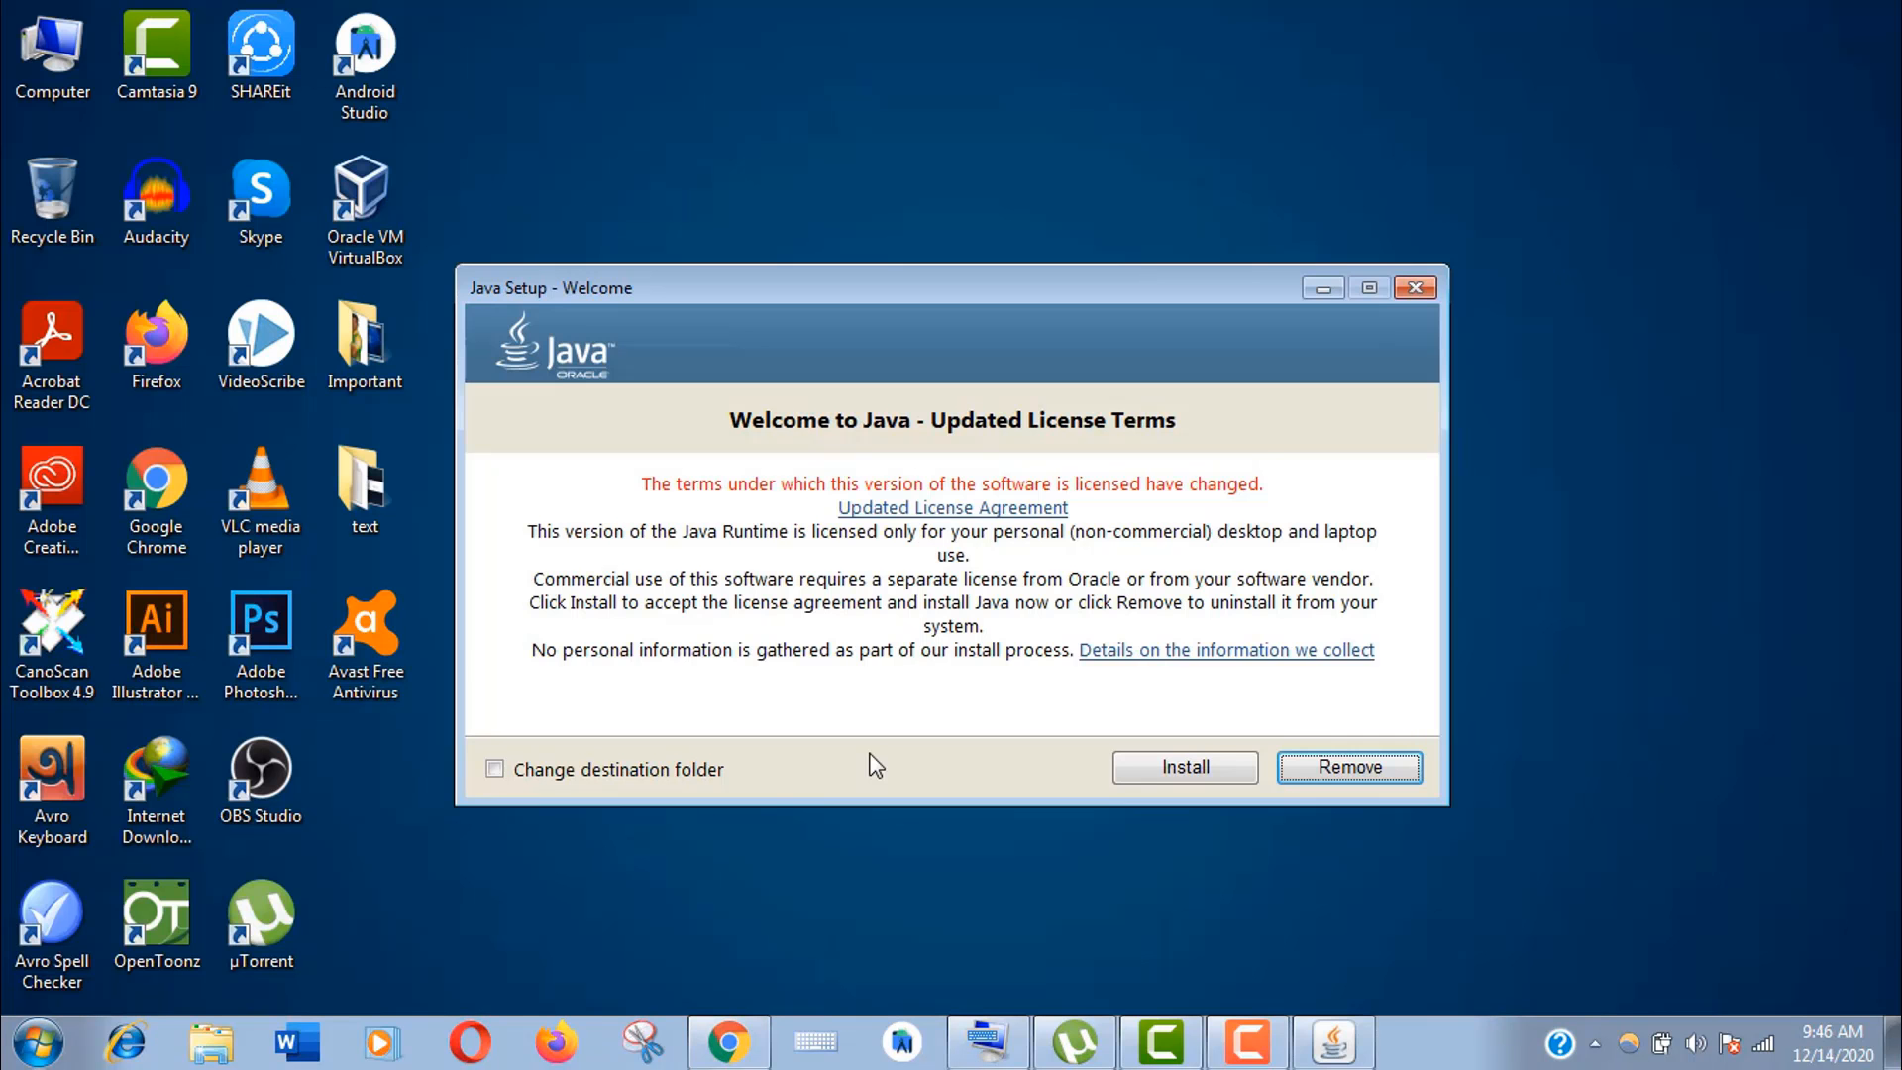
left_click(1185, 767)
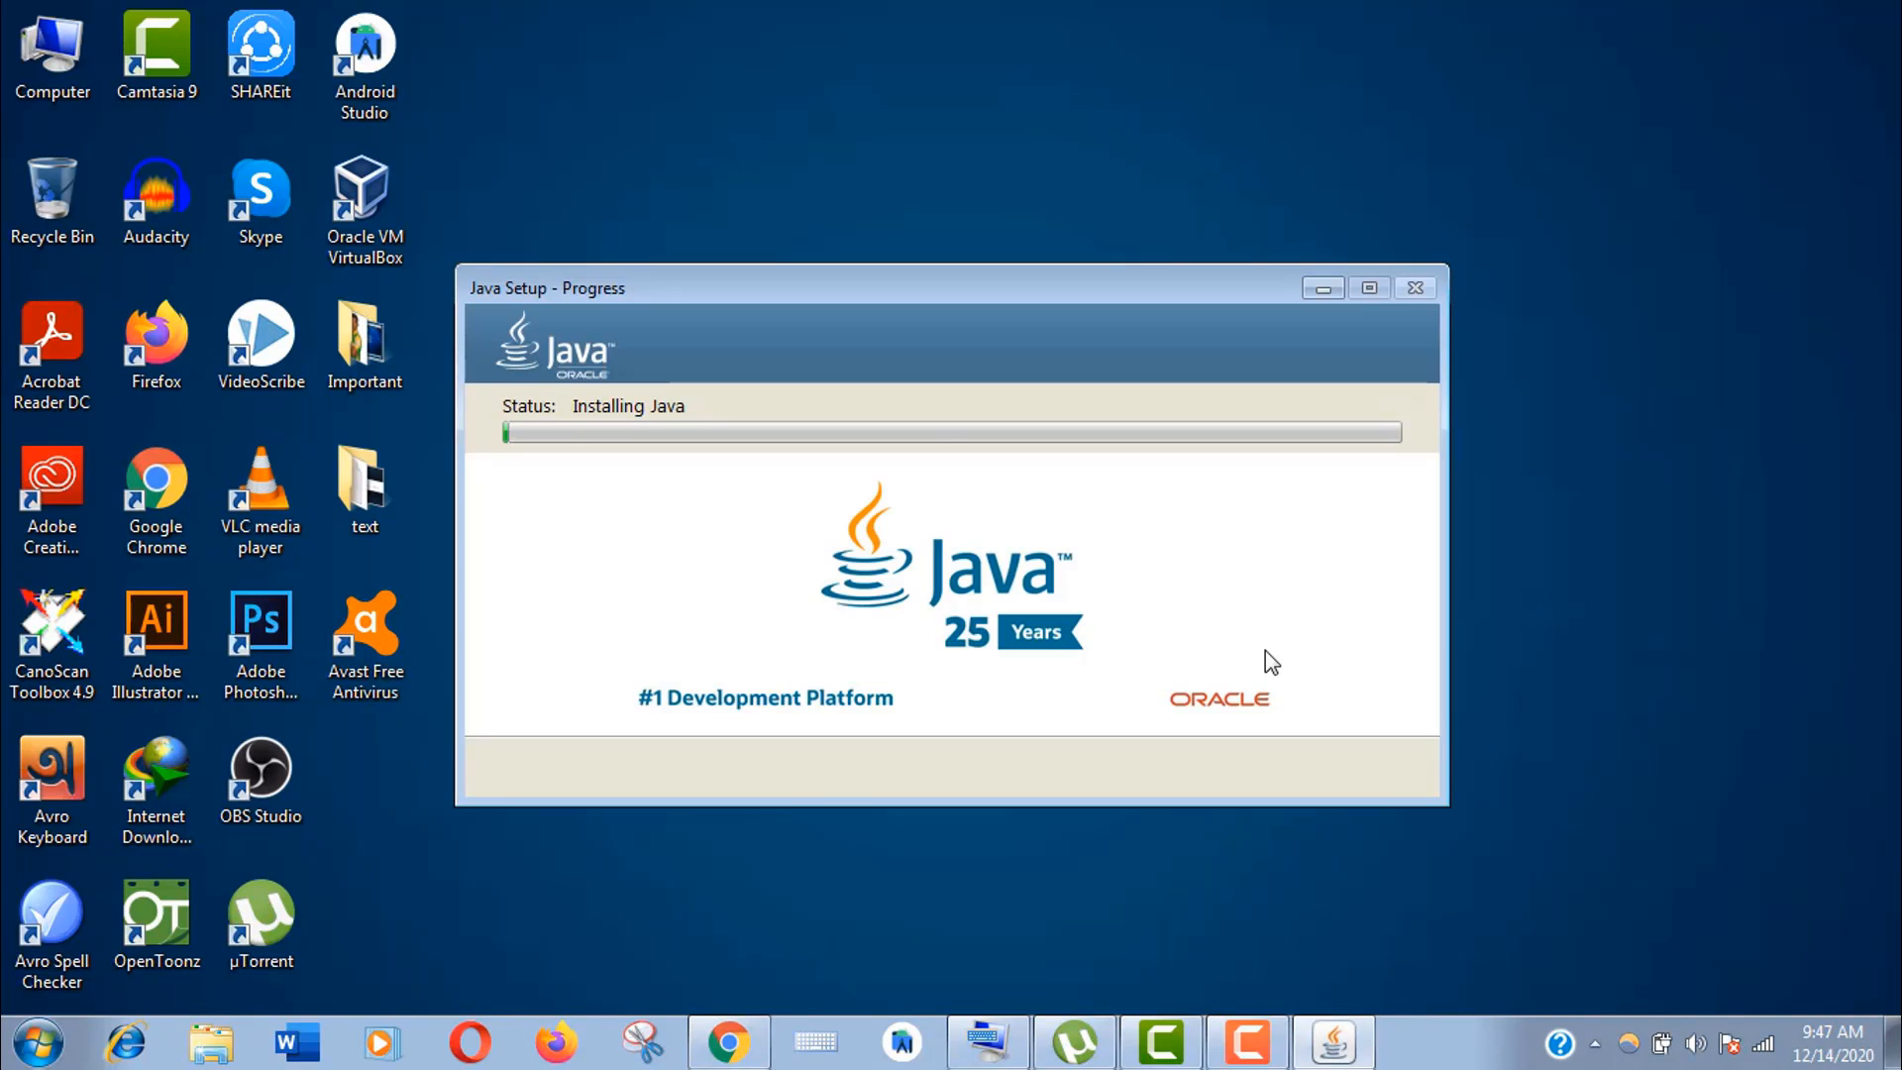
left_click_drag(948, 291, 1046, 281)
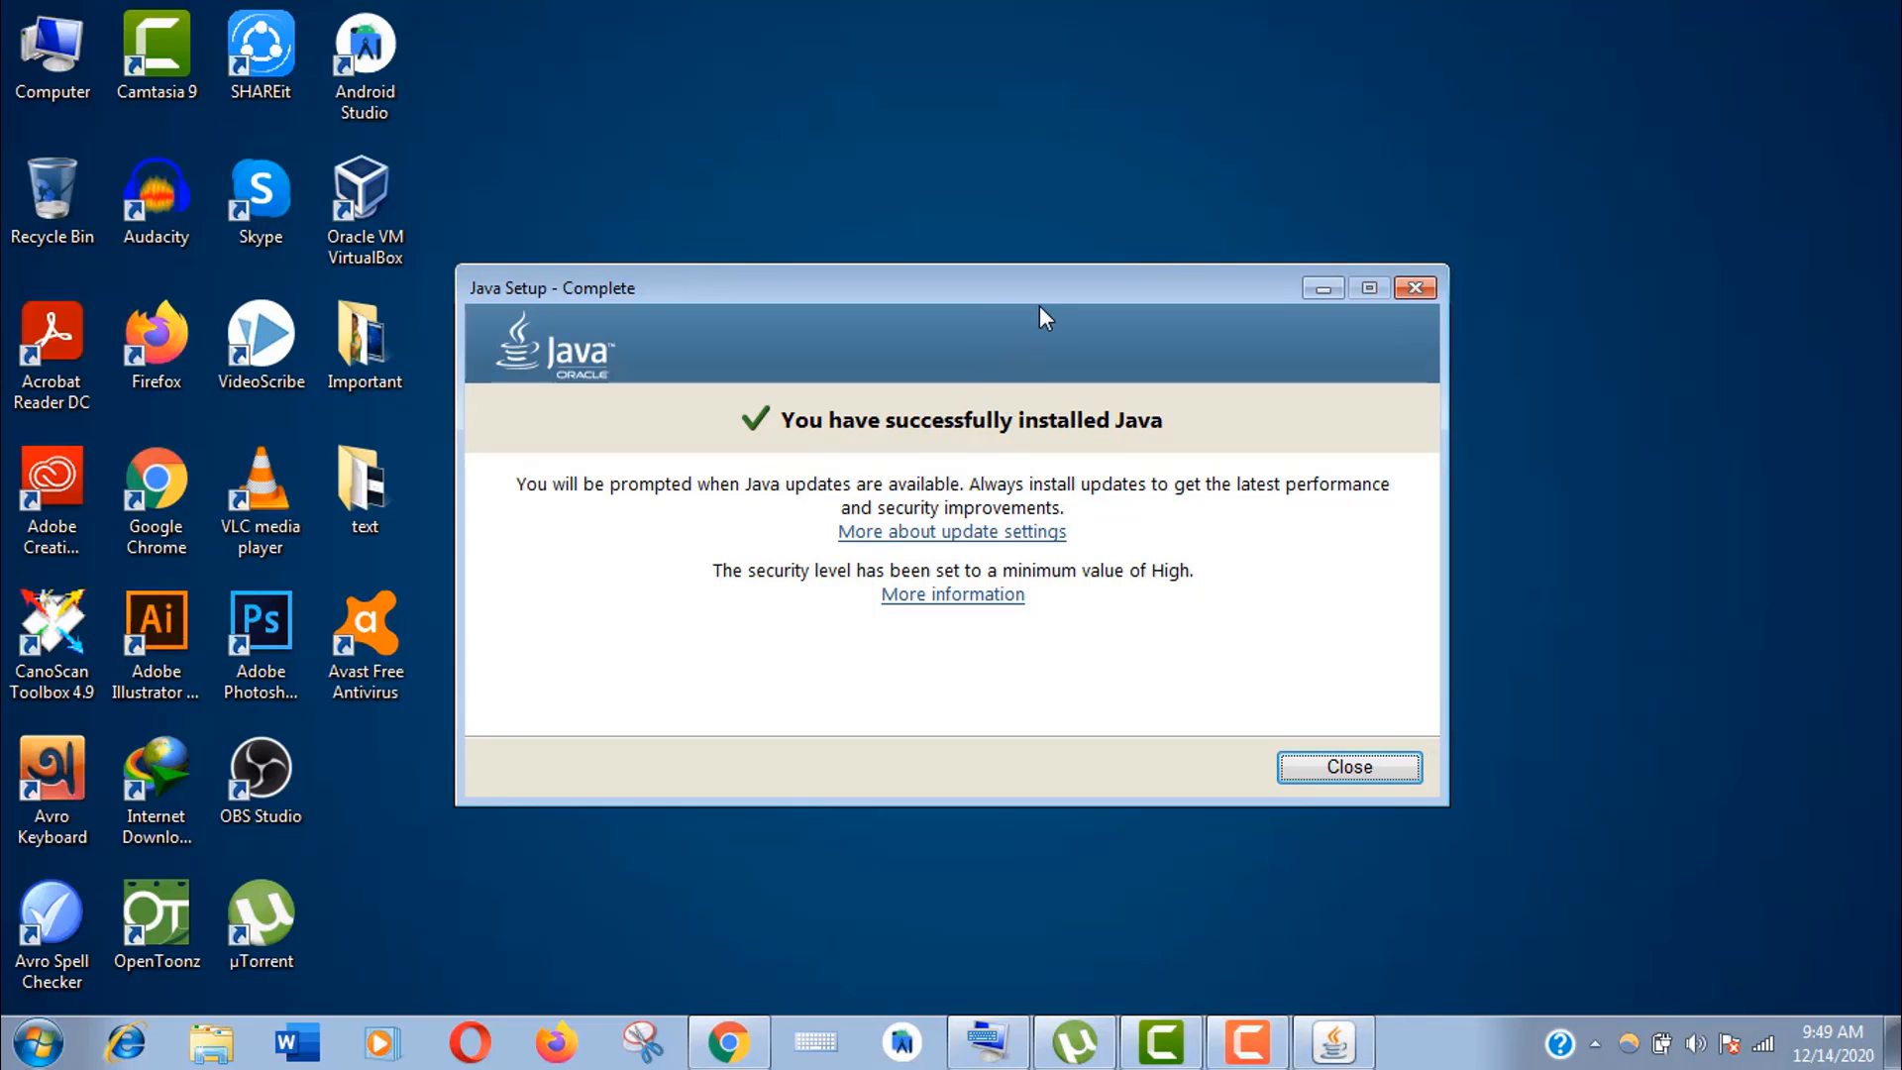
mouse_move(1038, 301)
left_mouse_down()
mouse_move(1013, 313)
mouse_move(1059, 305)
left_mouse_up()
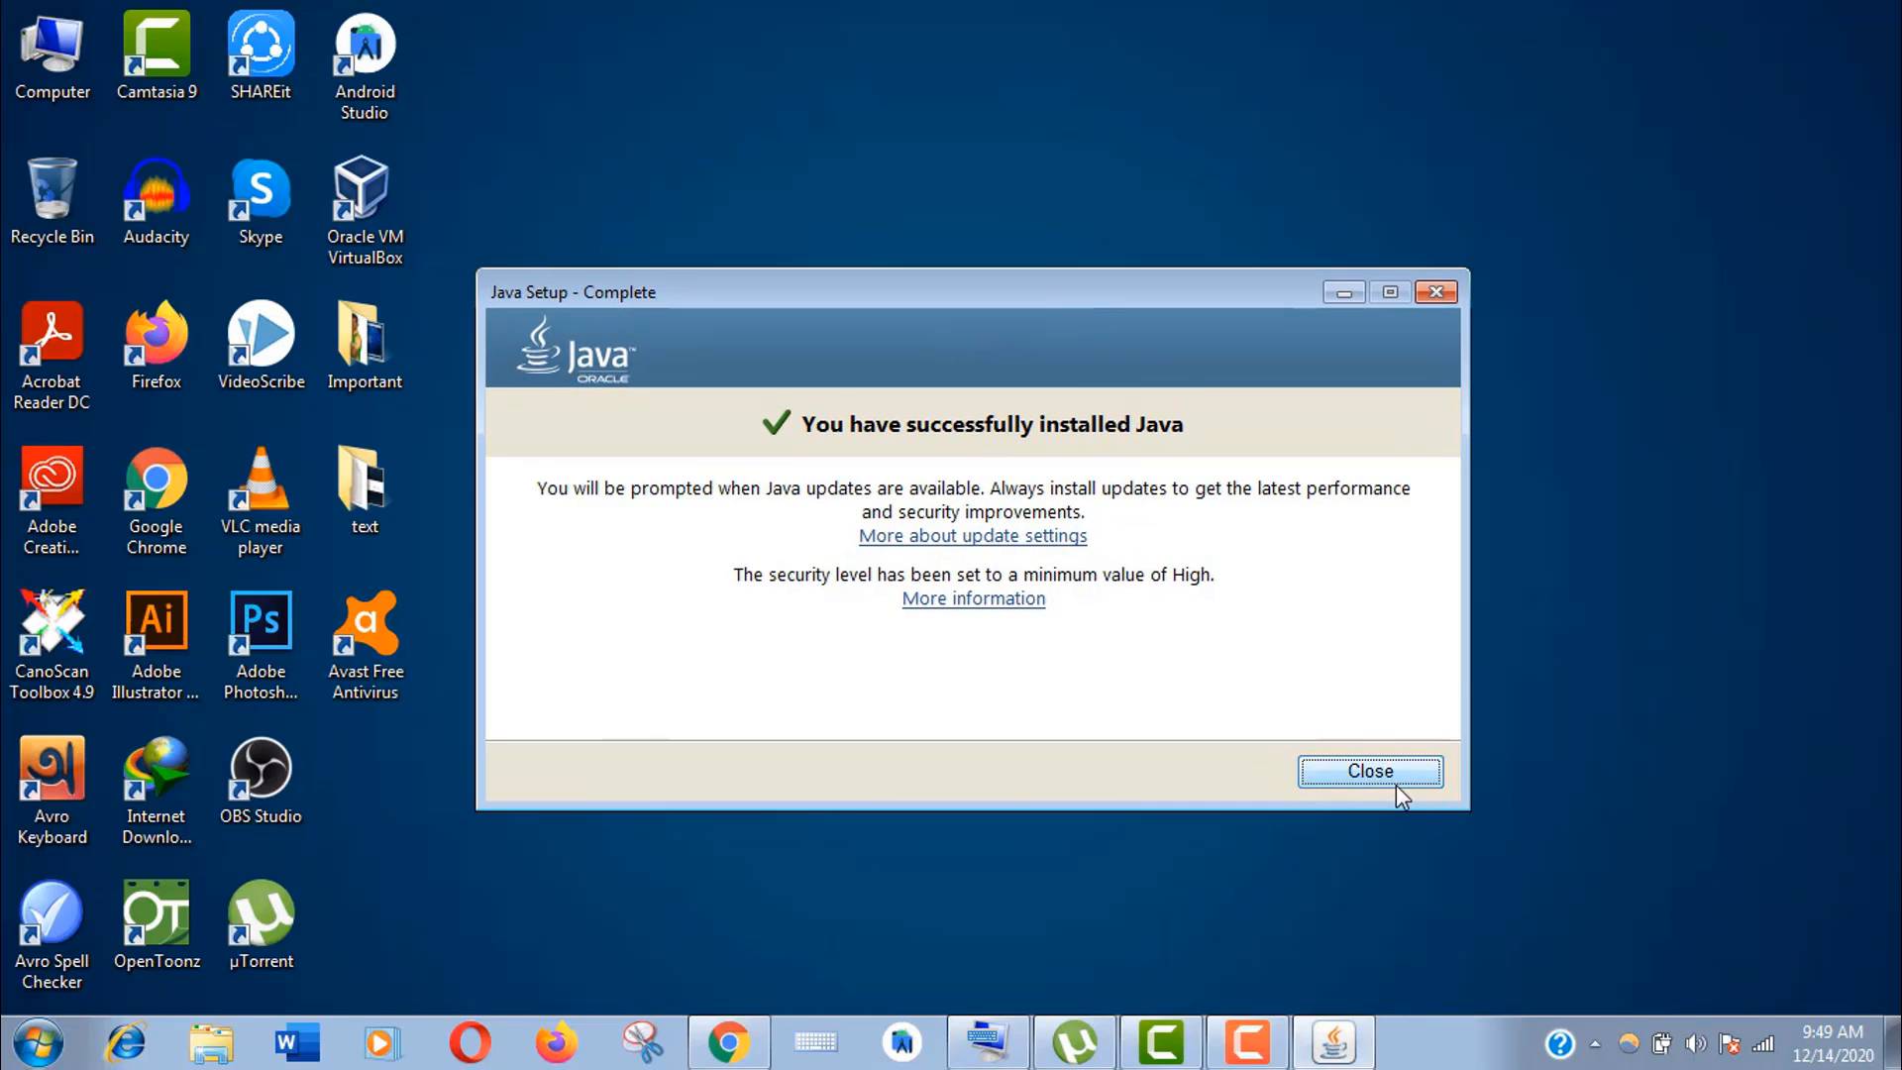
left_click(1371, 772)
right_click(1162, 134)
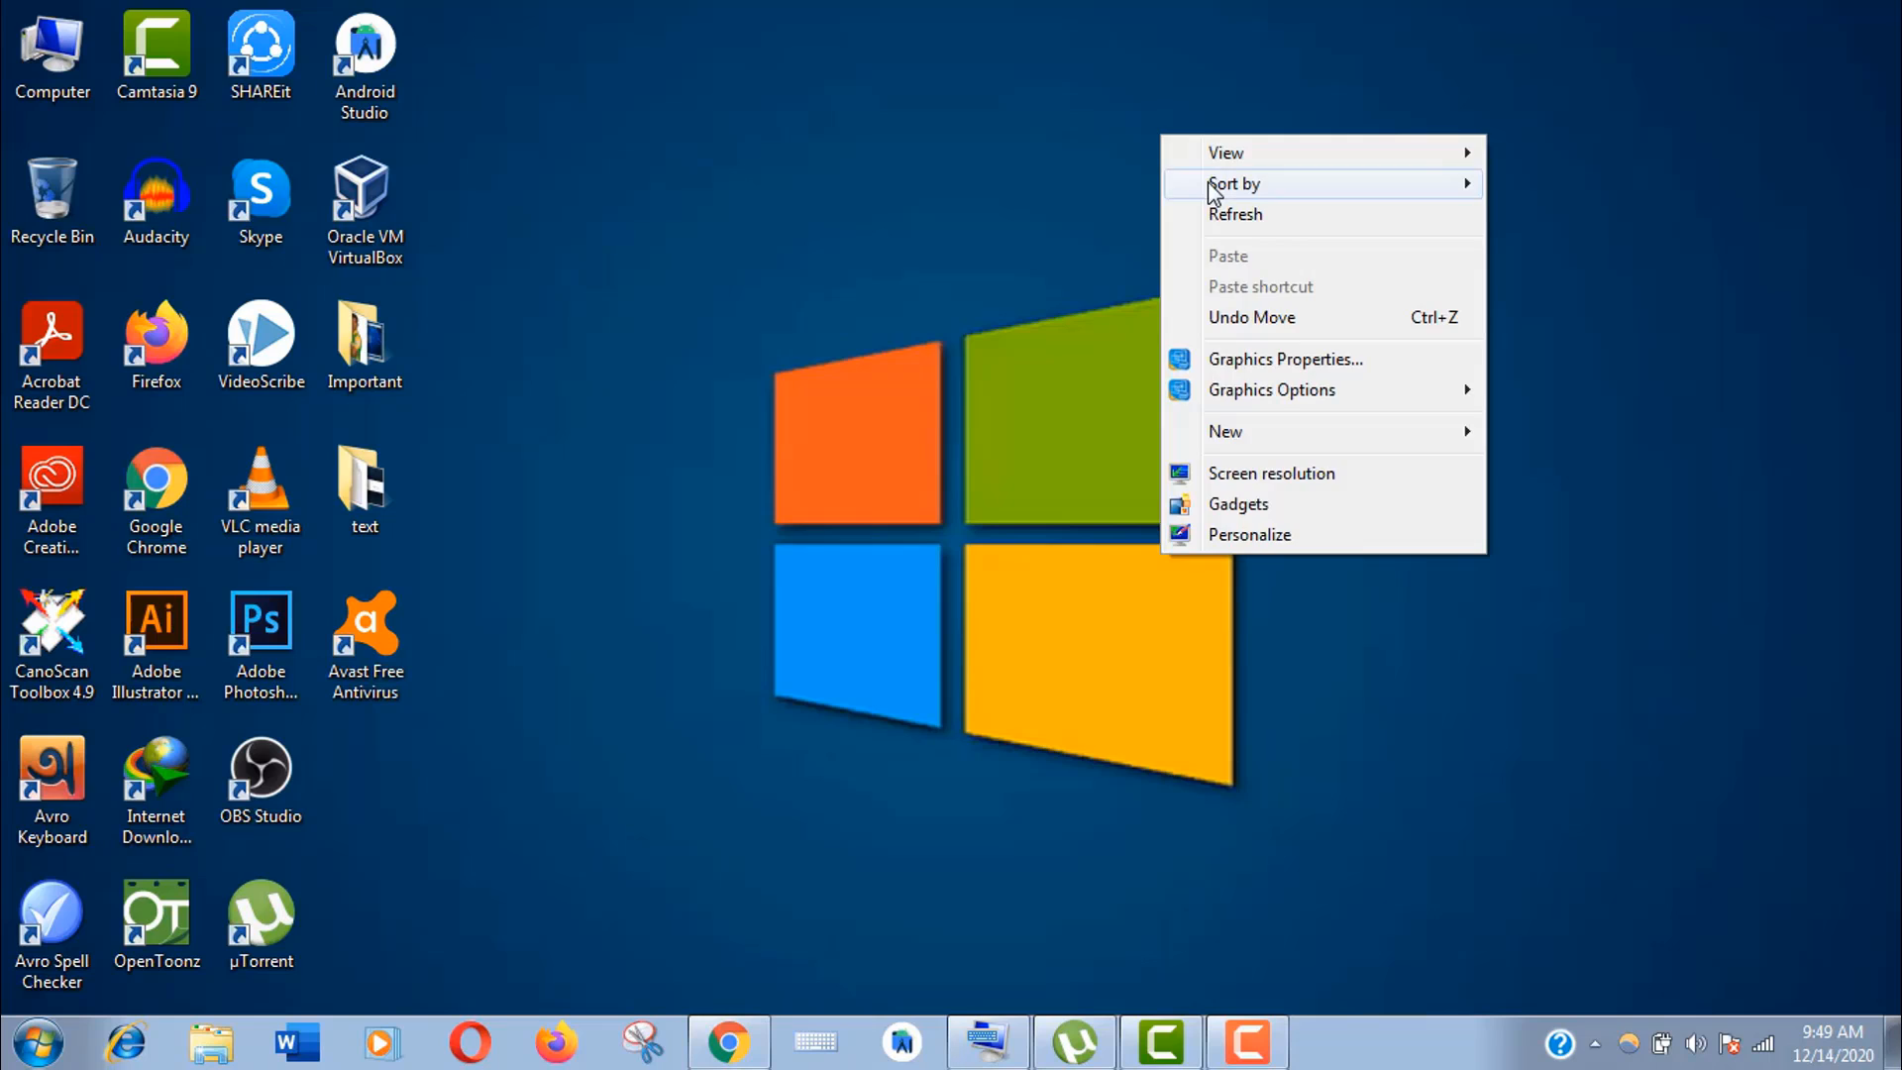
left_click(1234, 215)
right_click(1037, 228)
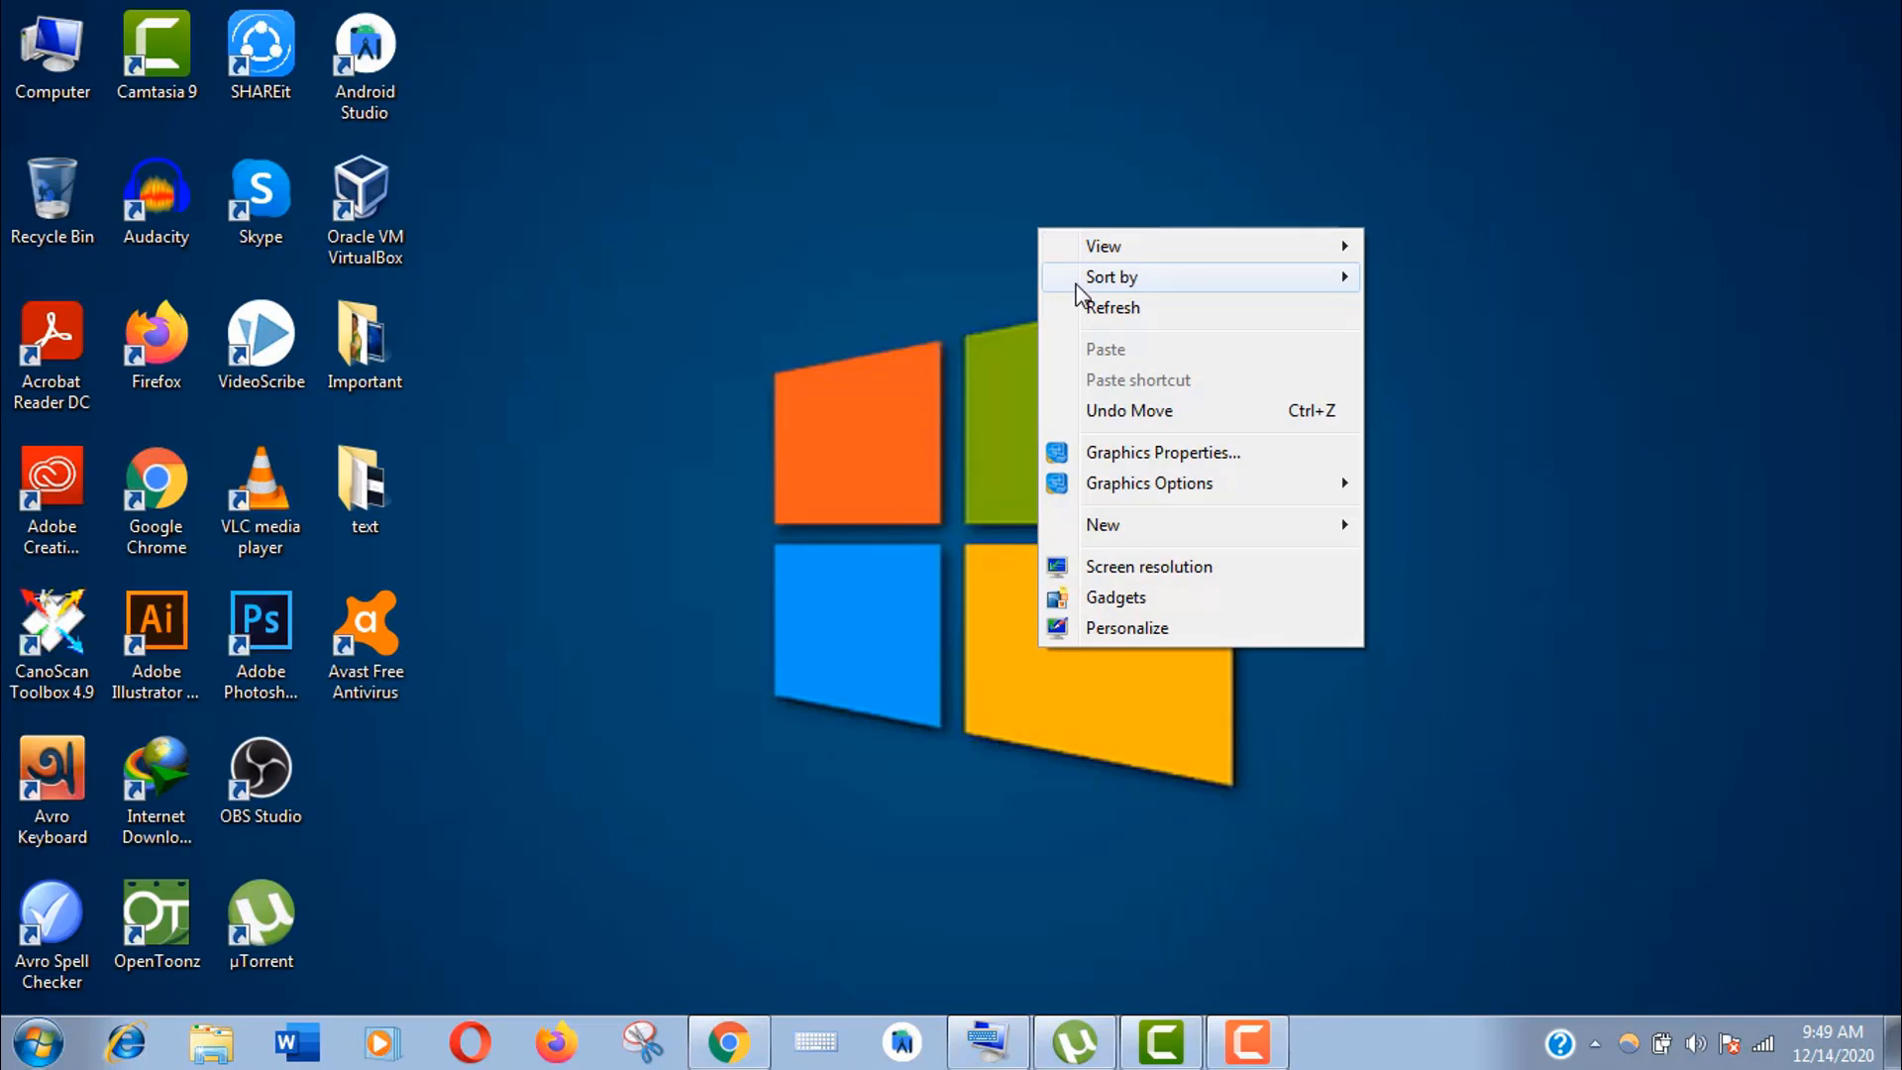
left_click(1095, 300)
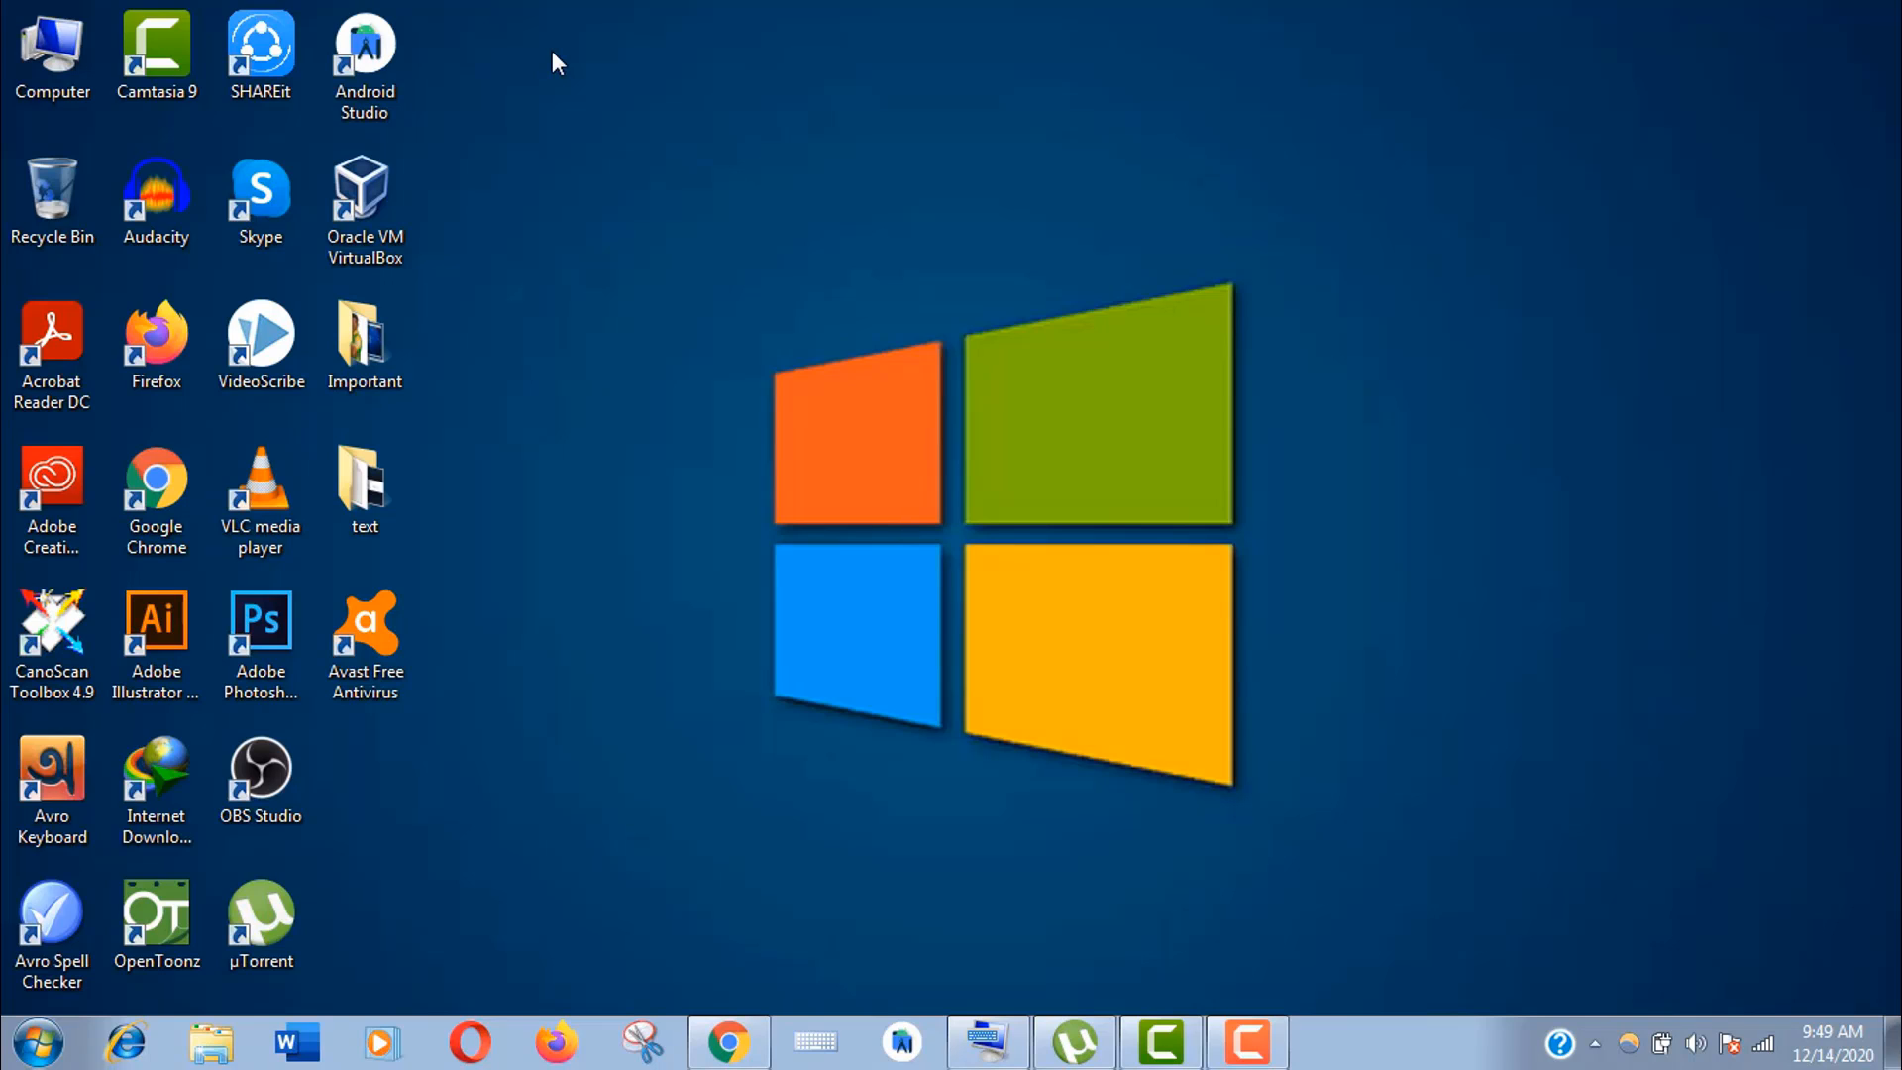
Open the Environment Variables settings from the computer's advanced system settings.
right_click(48, 71)
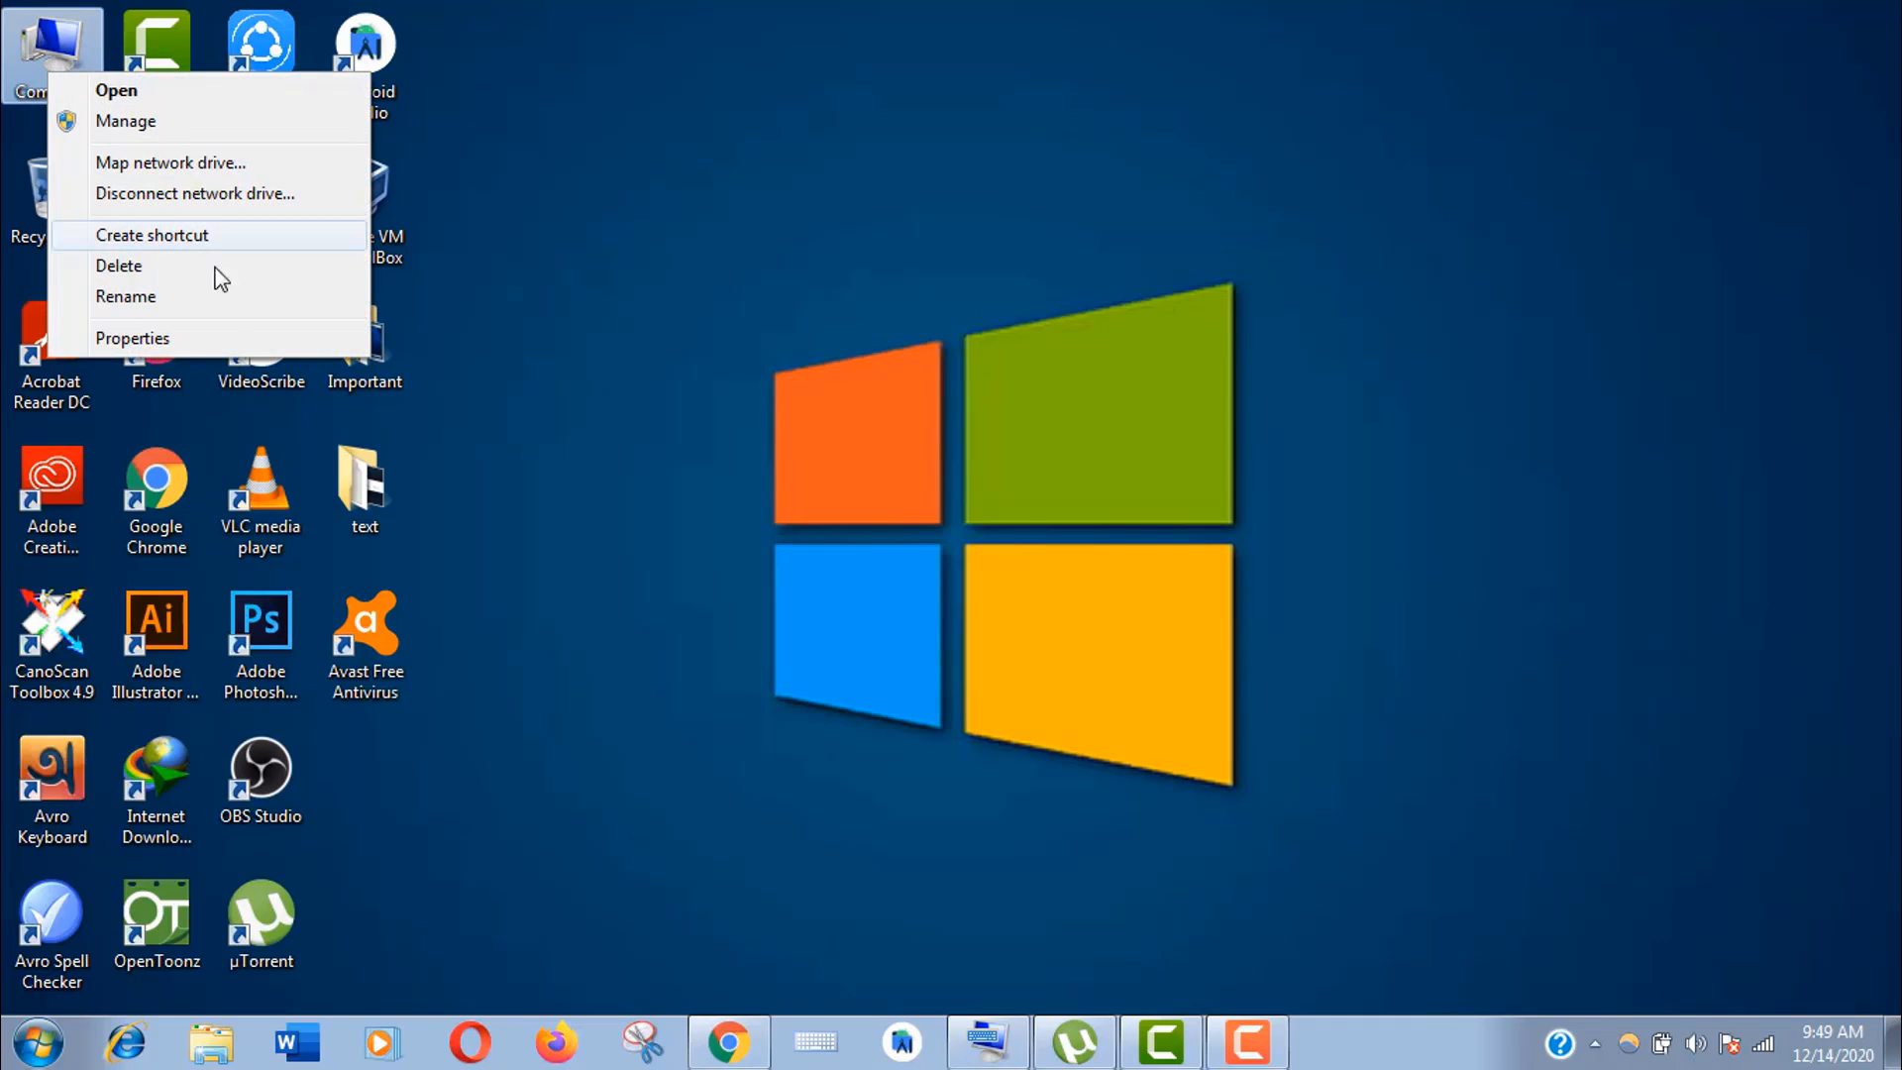
left_click(223, 337)
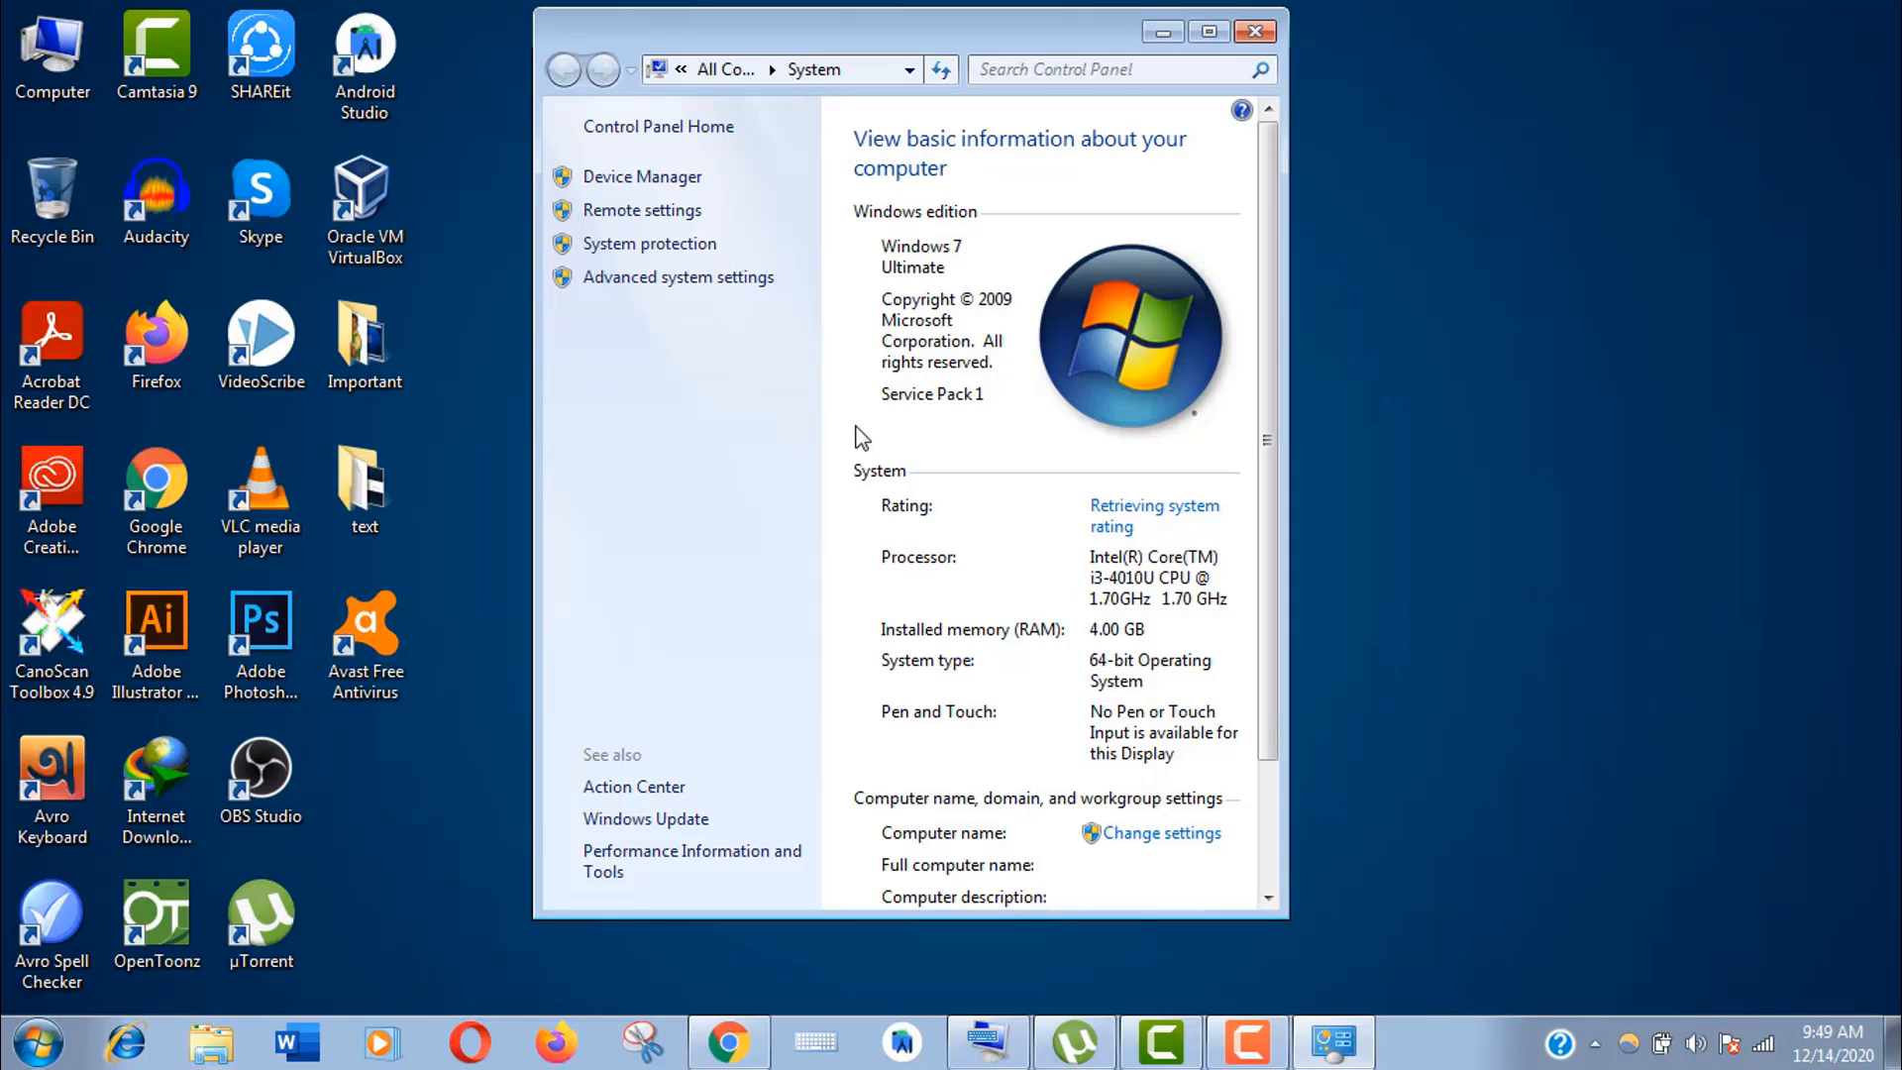
left_click(38, 1042)
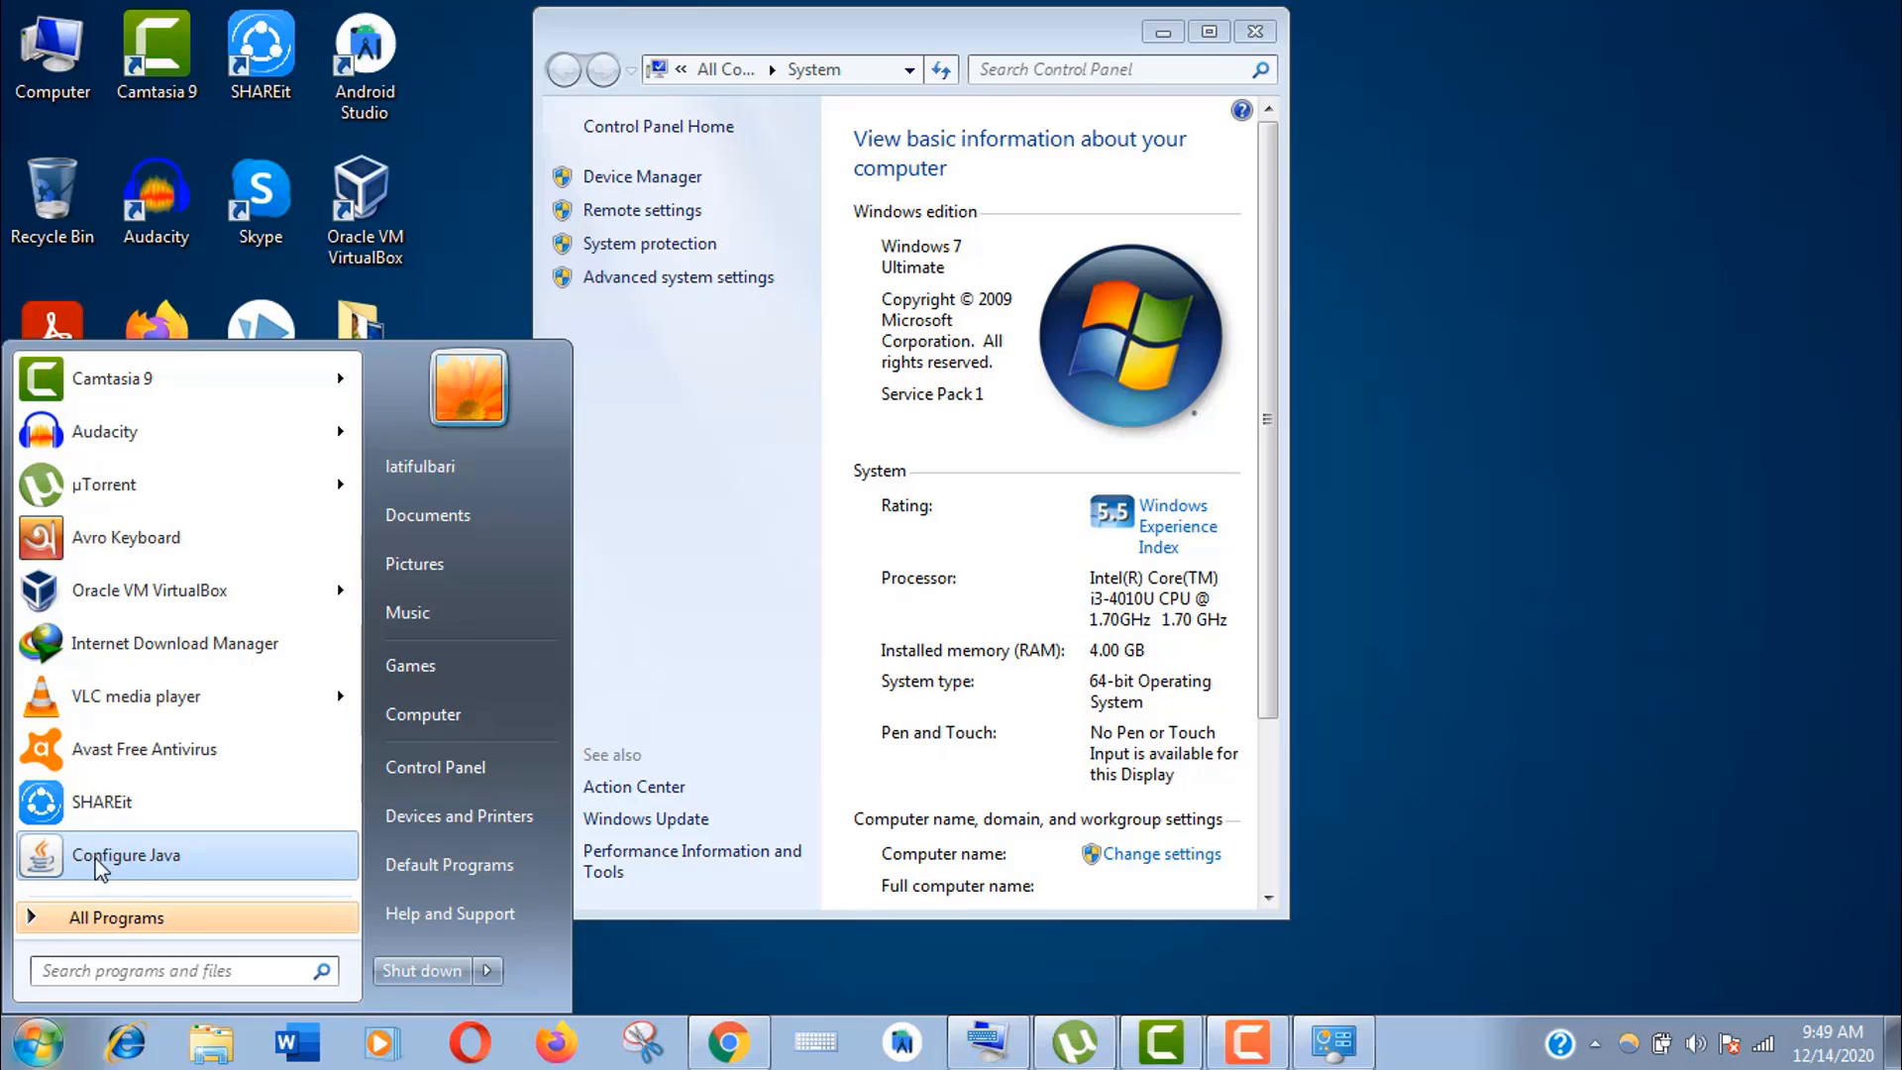
left_click(30, 1061)
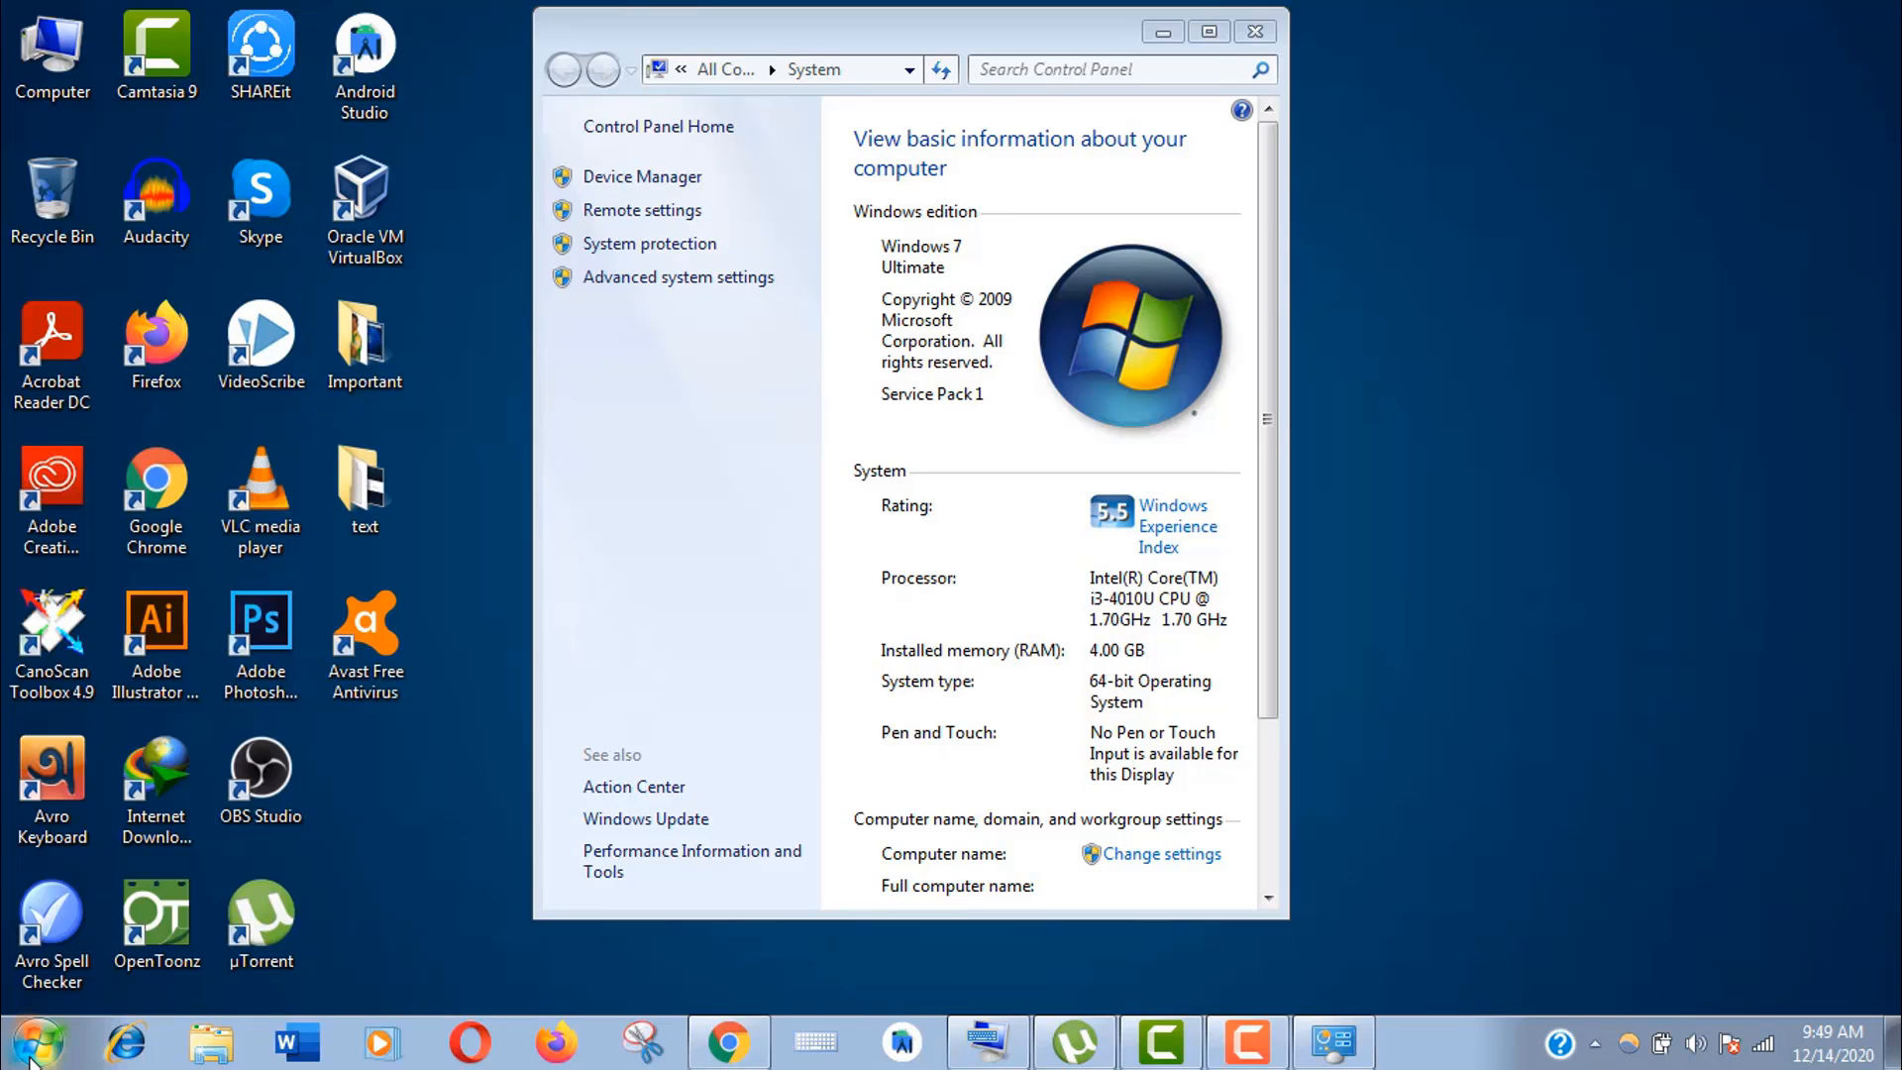
left_click(694, 285)
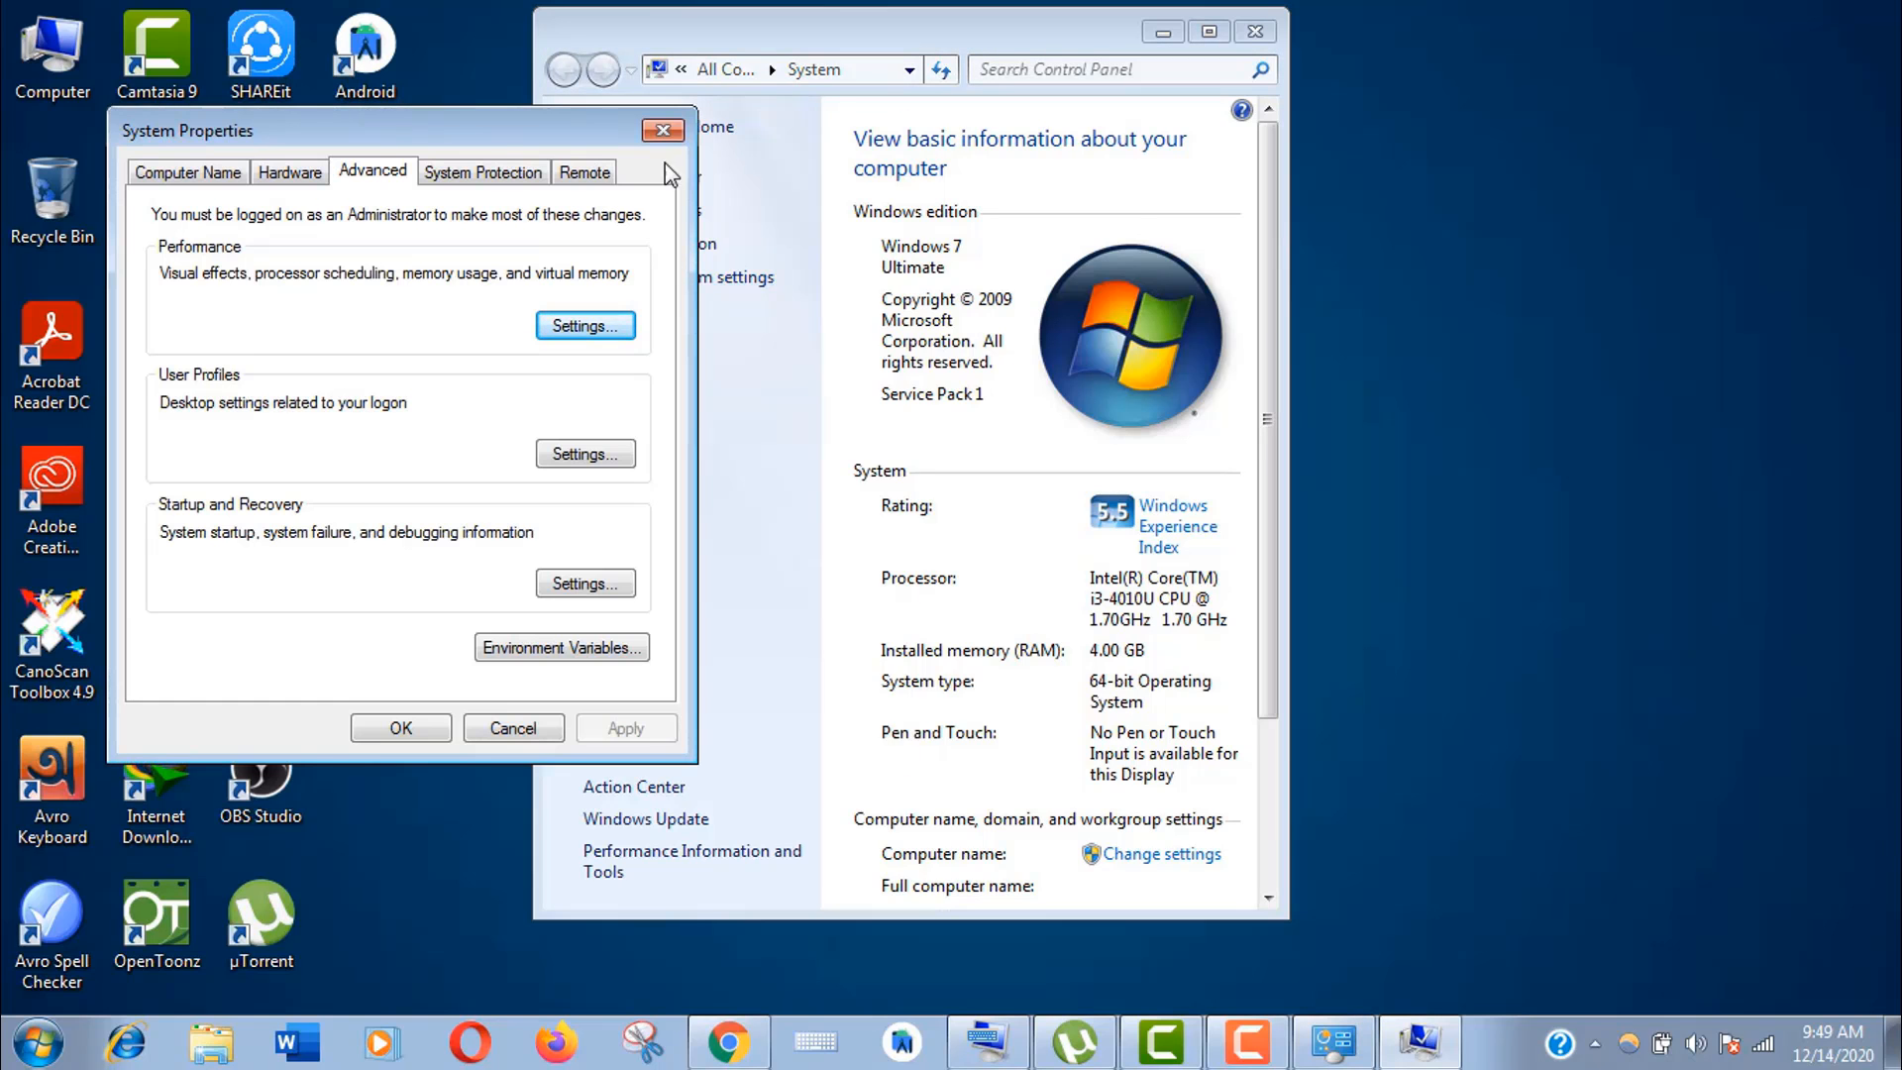
left_click_drag(373, 129, 905, 201)
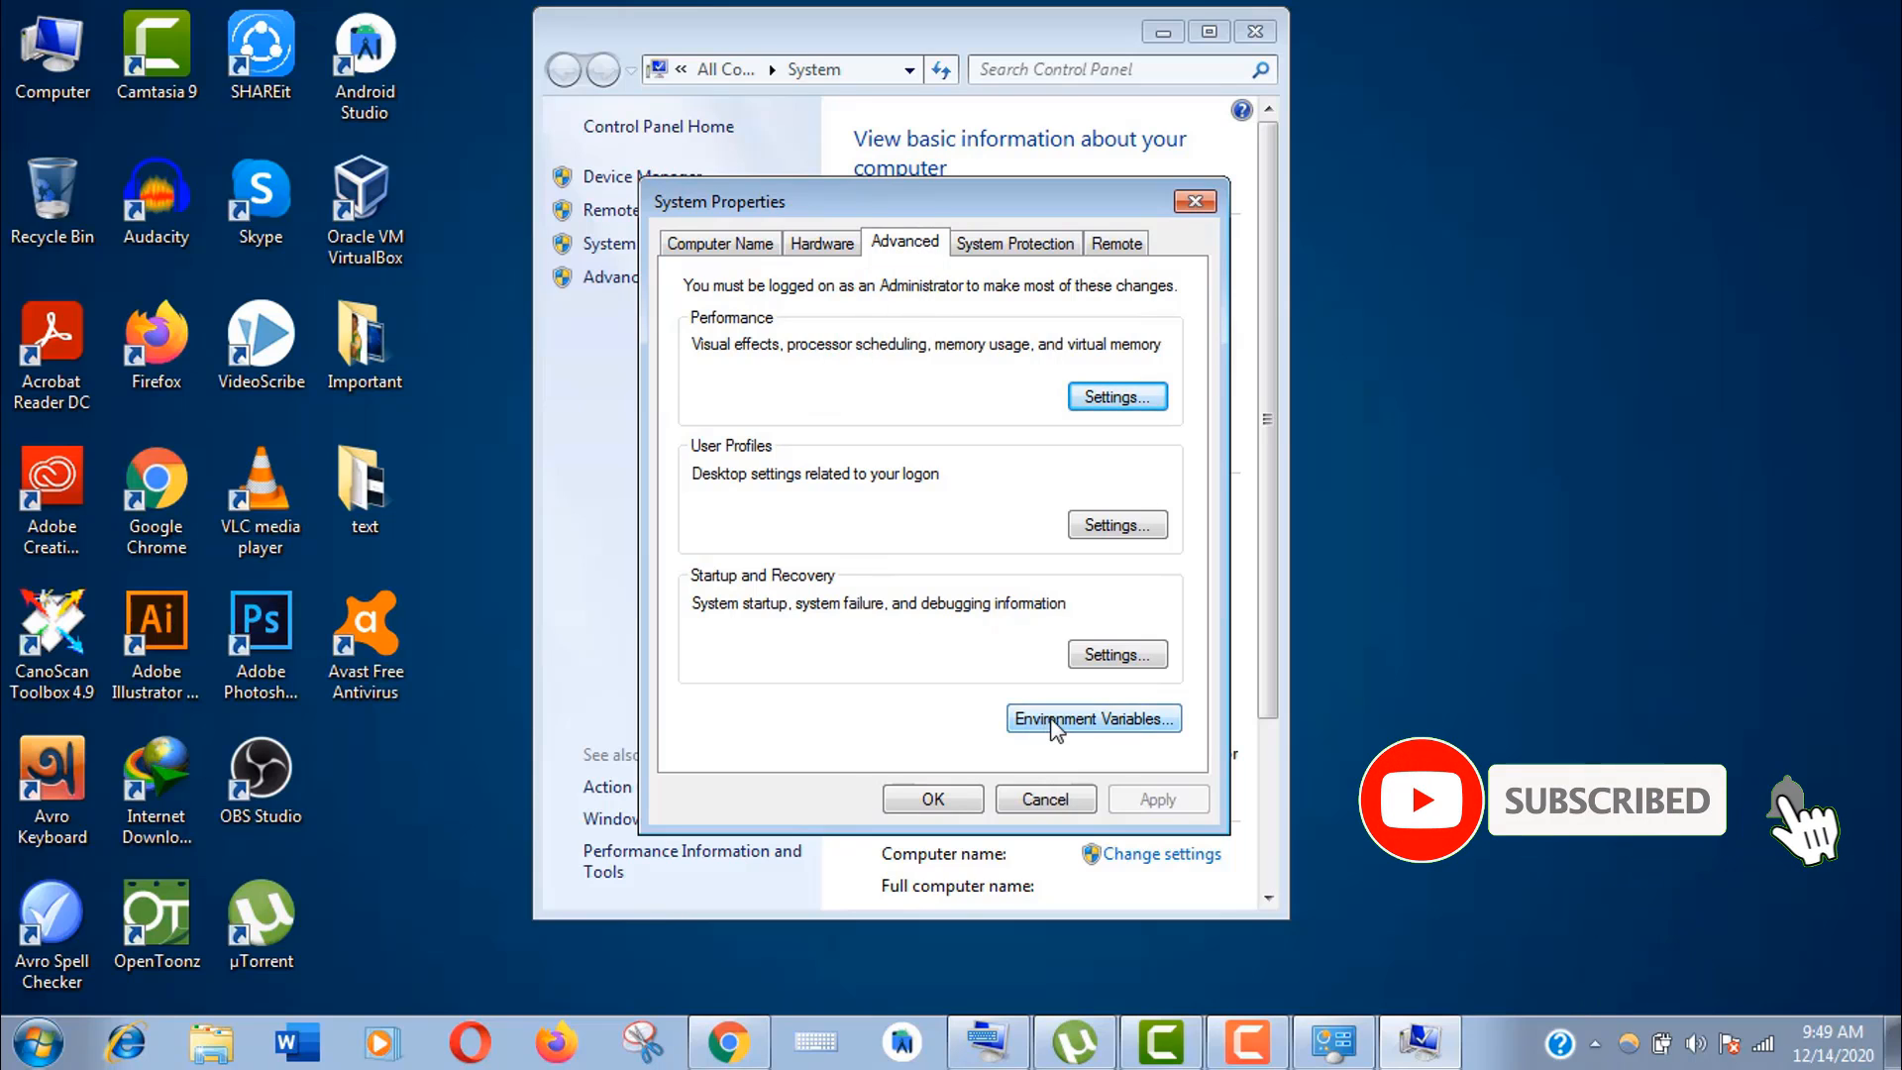
left_click(1021, 721)
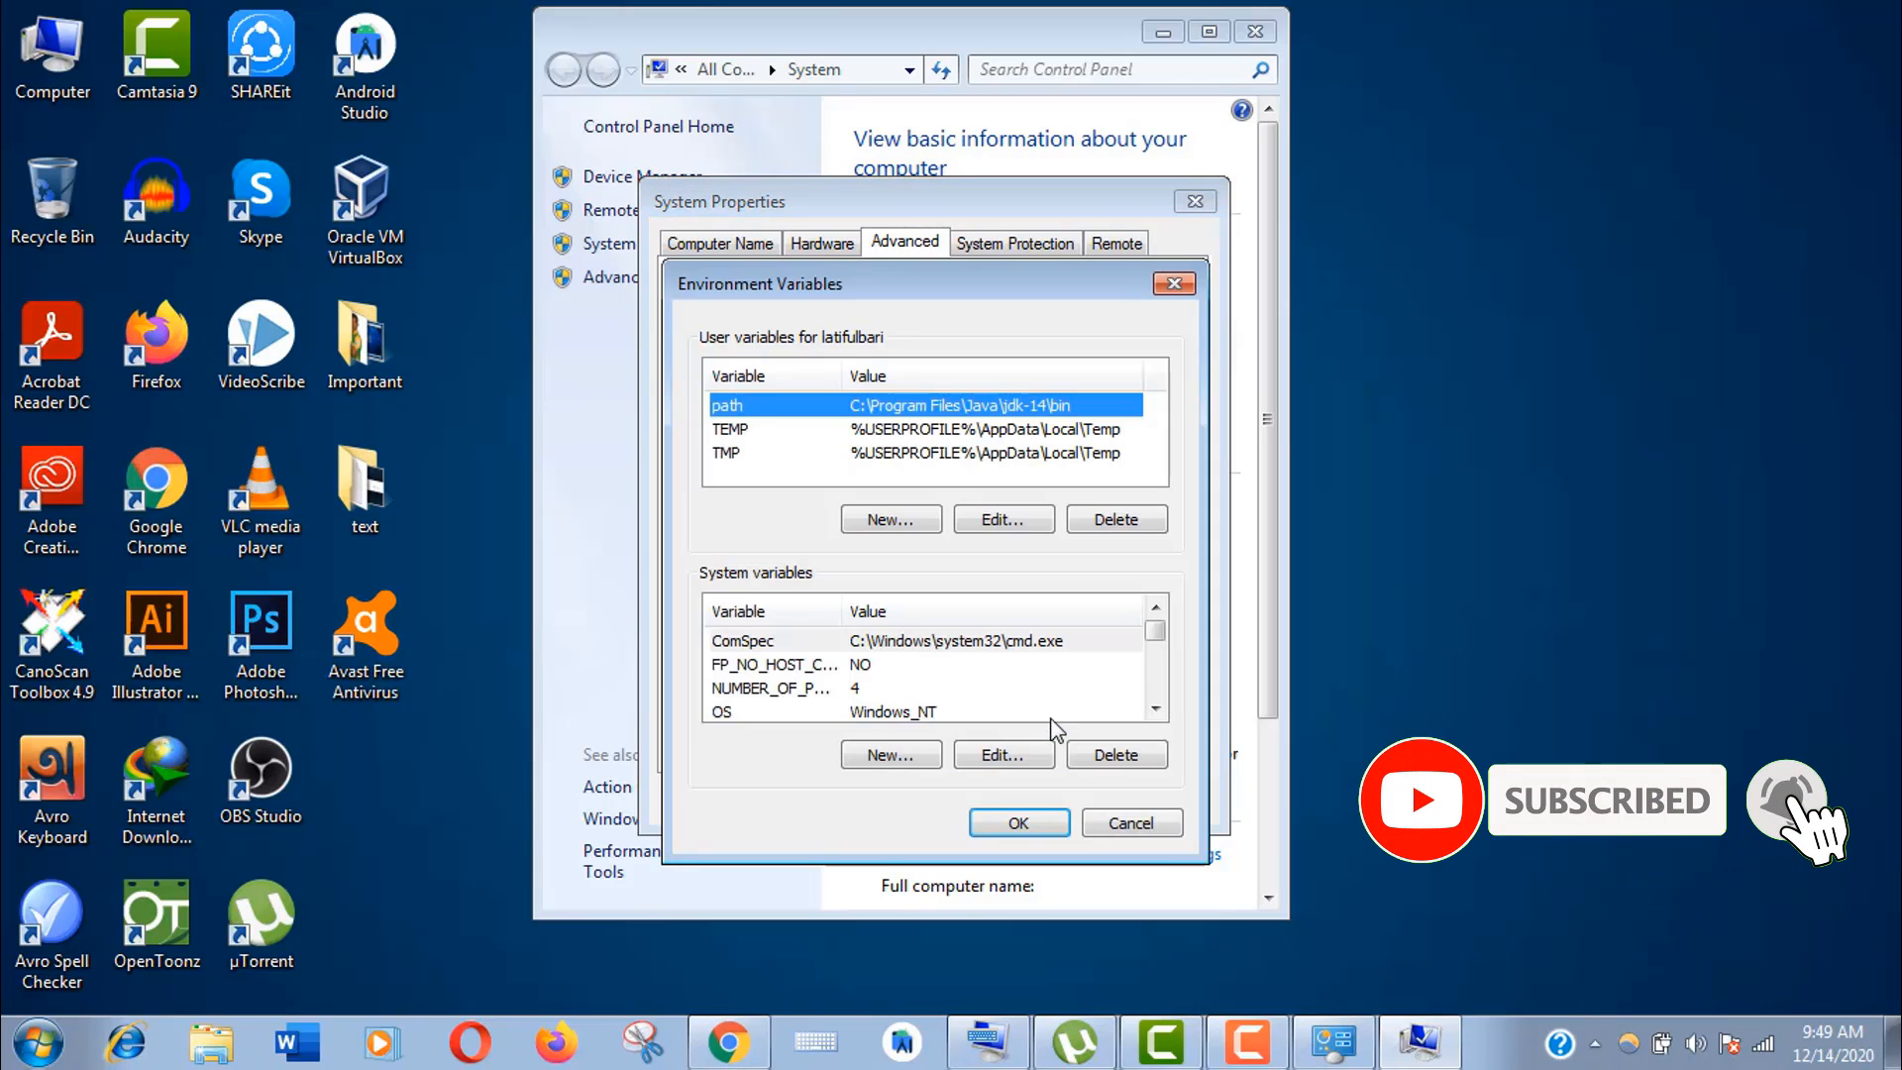
Start a new system variable and name it JAVA_HOME.
left_click(930, 768)
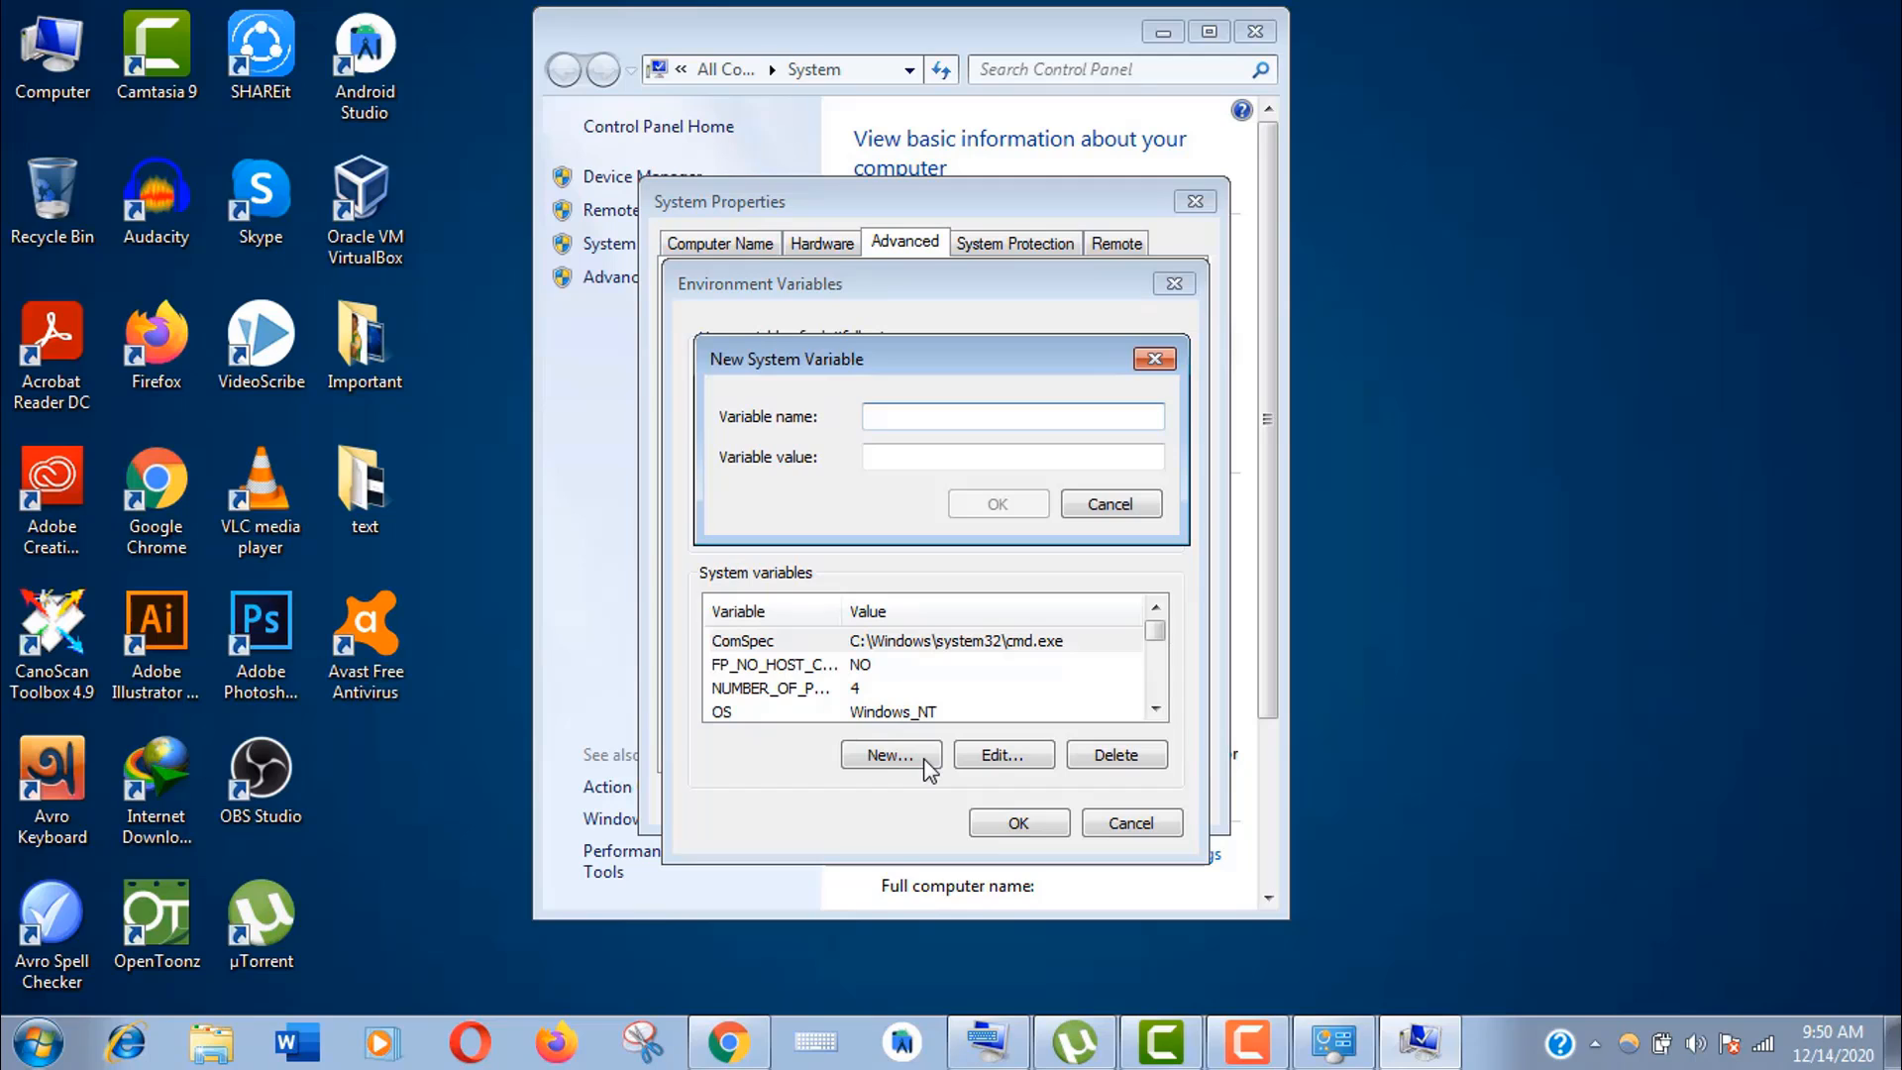
type("JAVA_HOME")
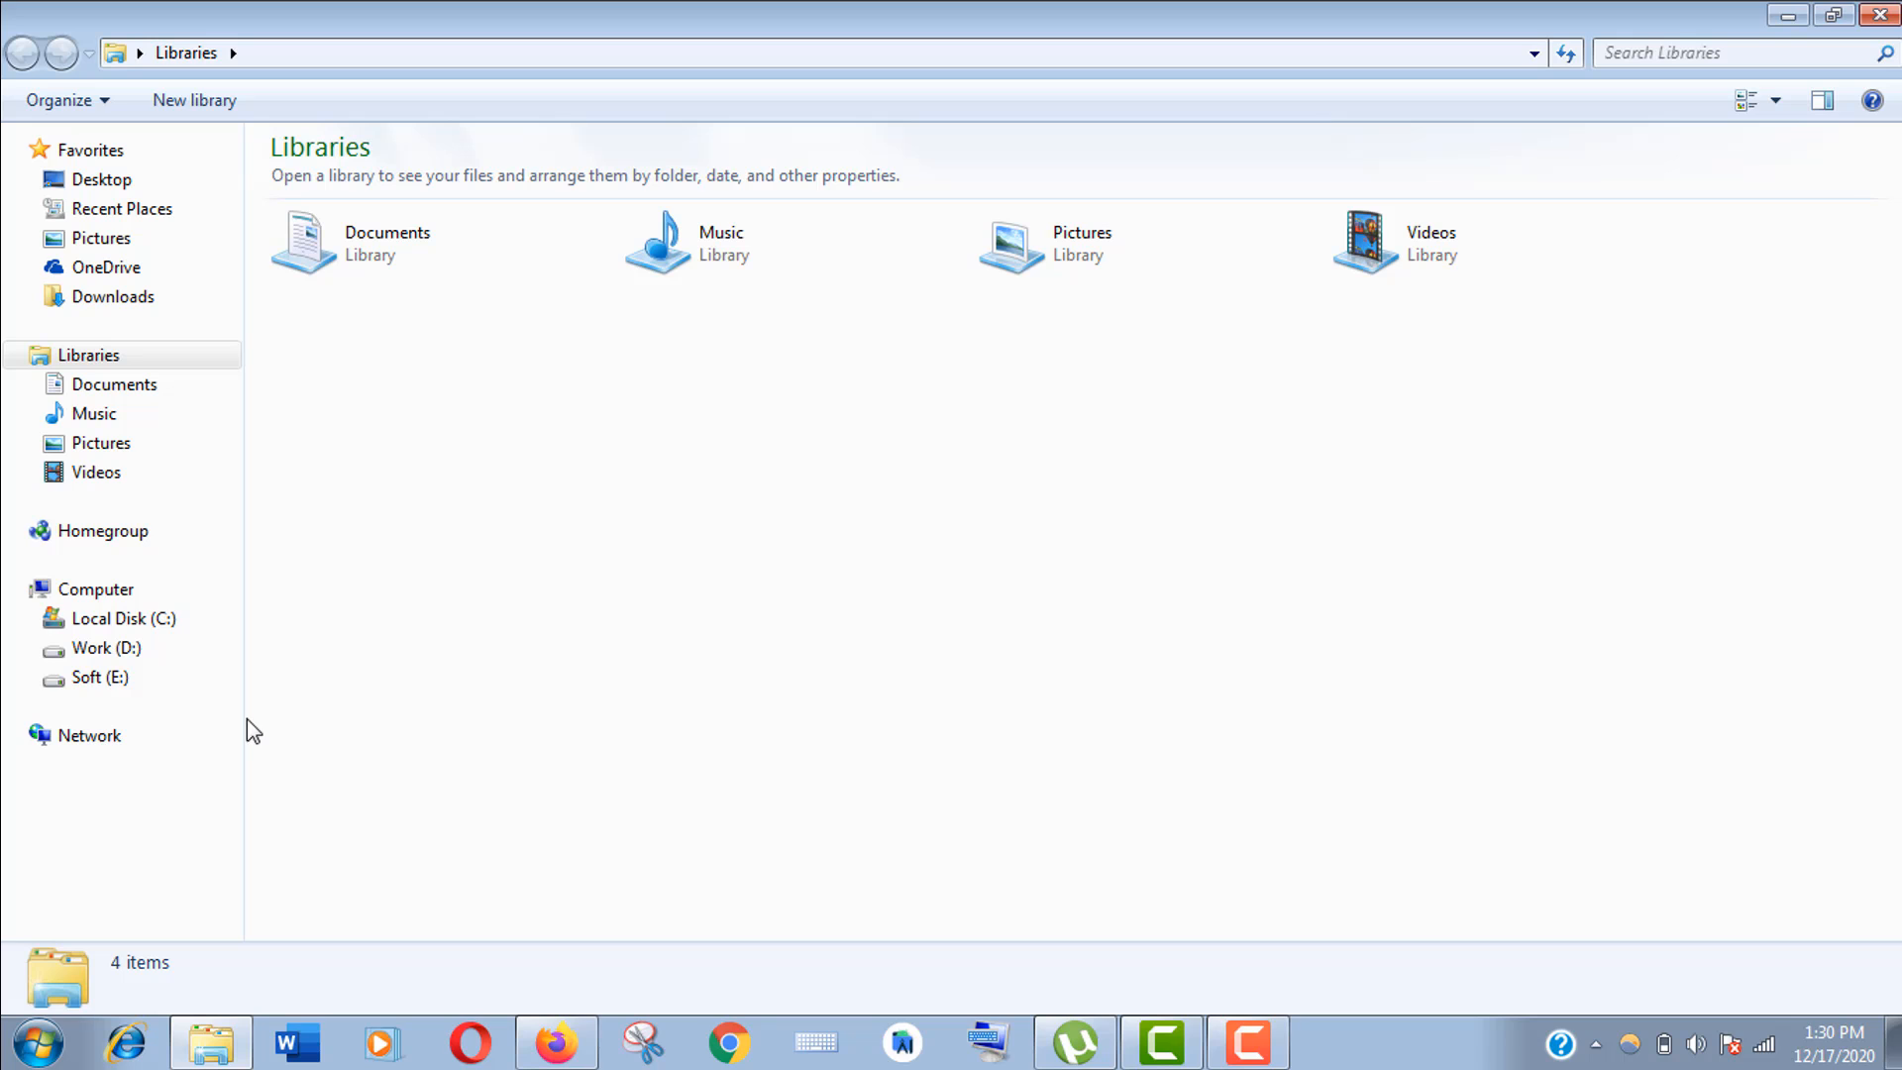
Switch to Windows Explorer and browse to the folder C:\Program Files\Java.
left_click(171, 631)
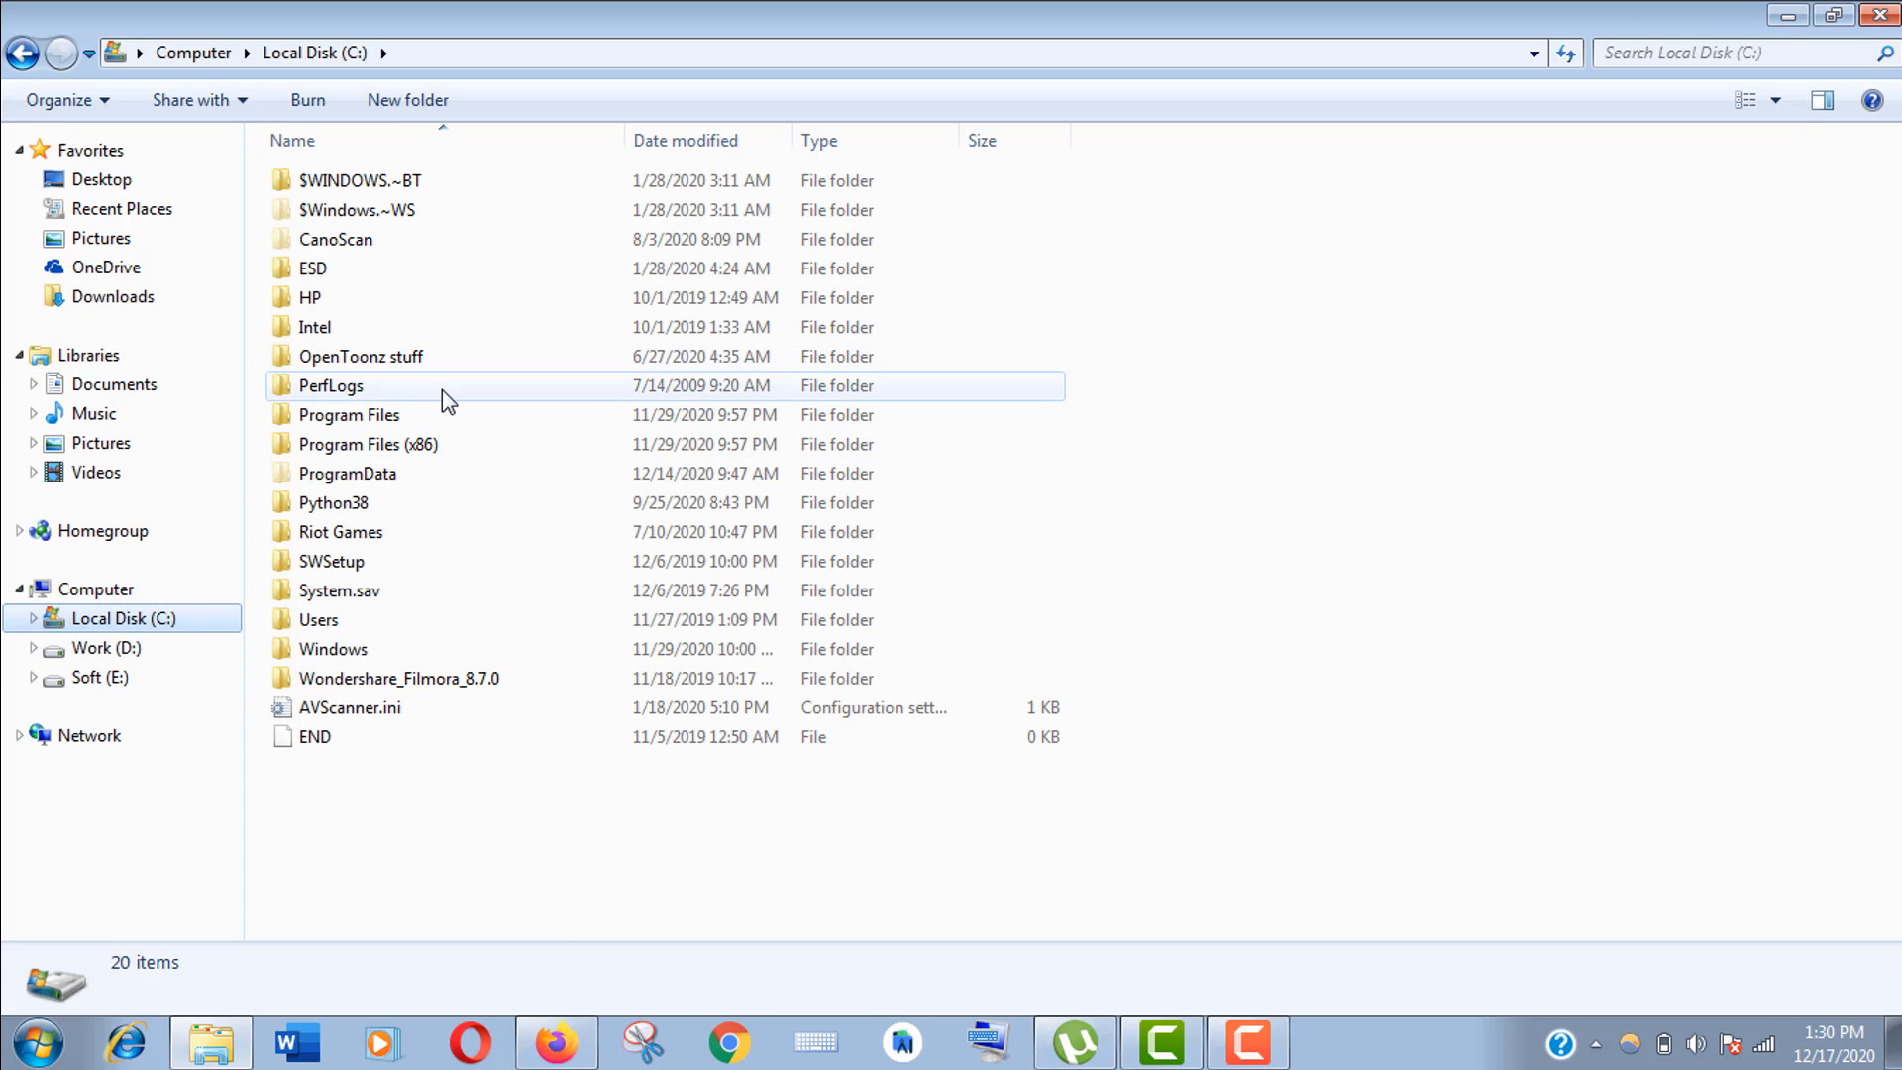
left_click(389, 420)
double_click(390, 421)
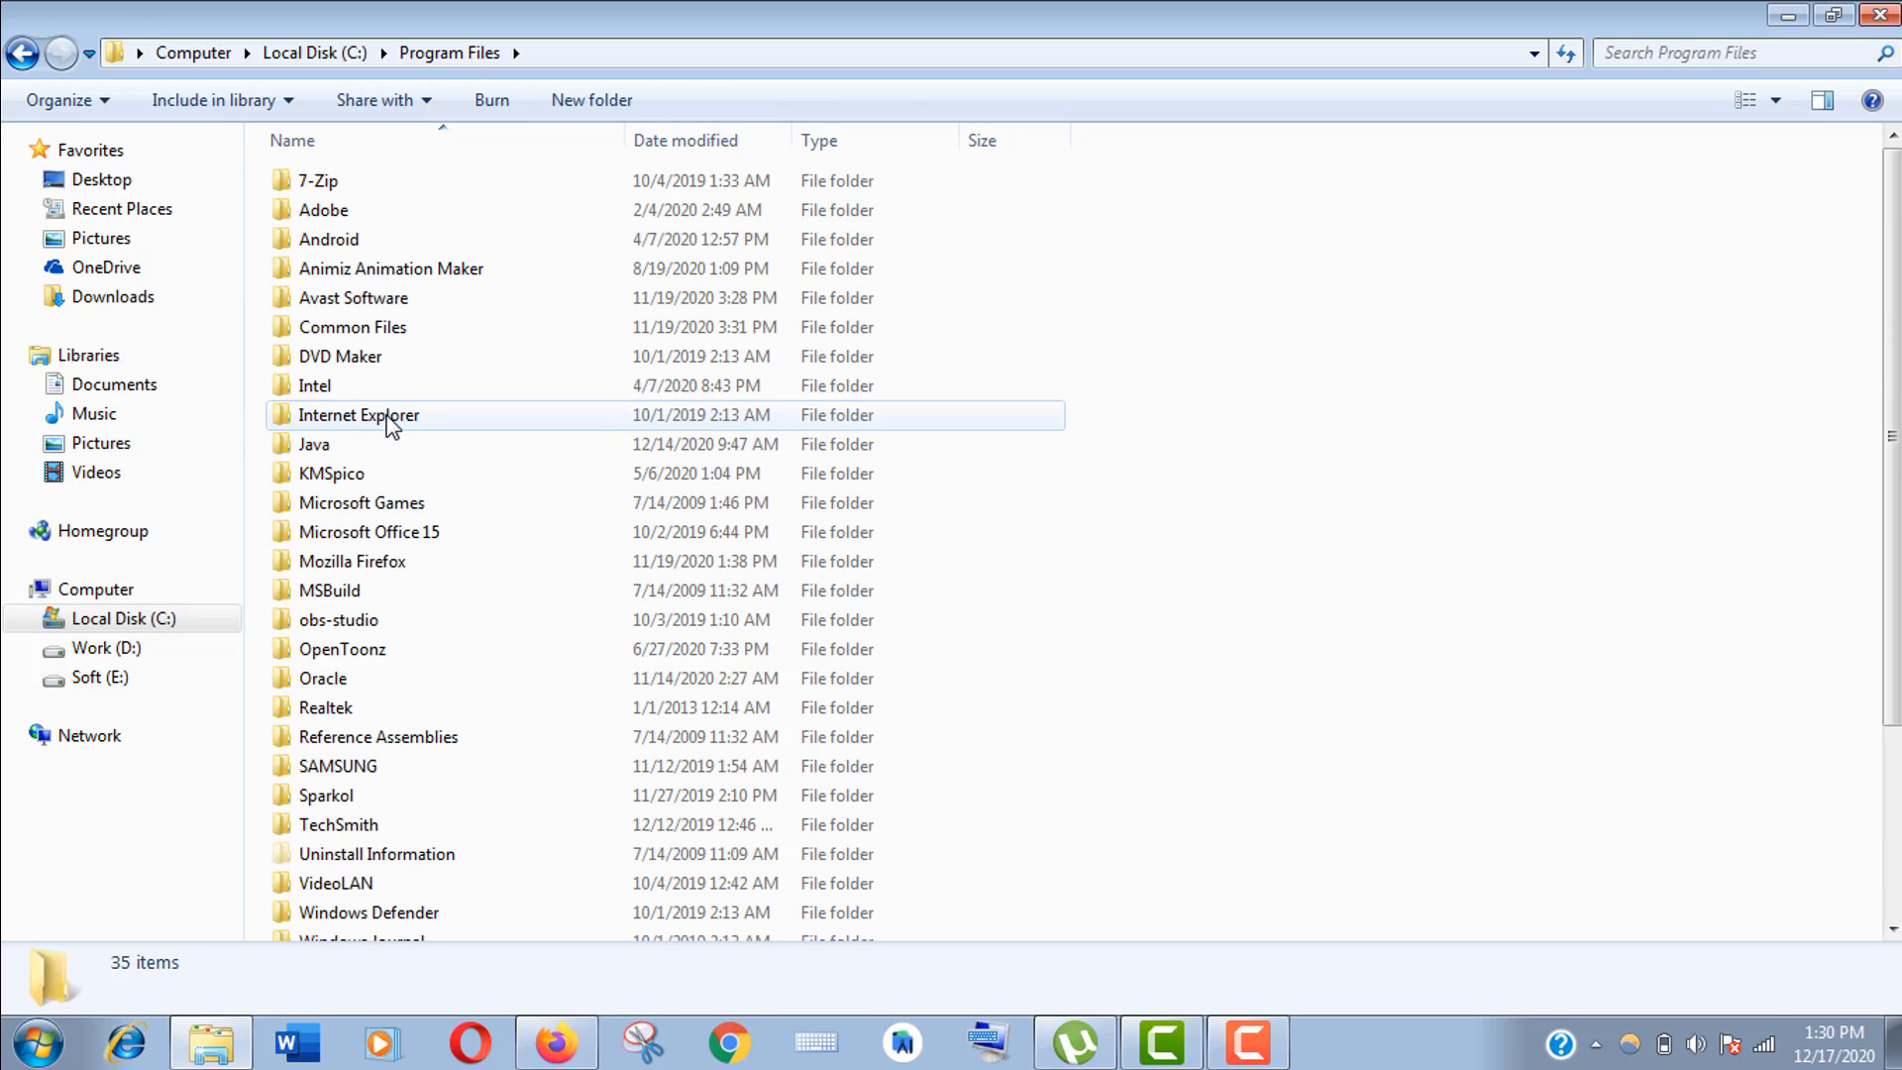
double_click(290, 448)
left_click(348, 216)
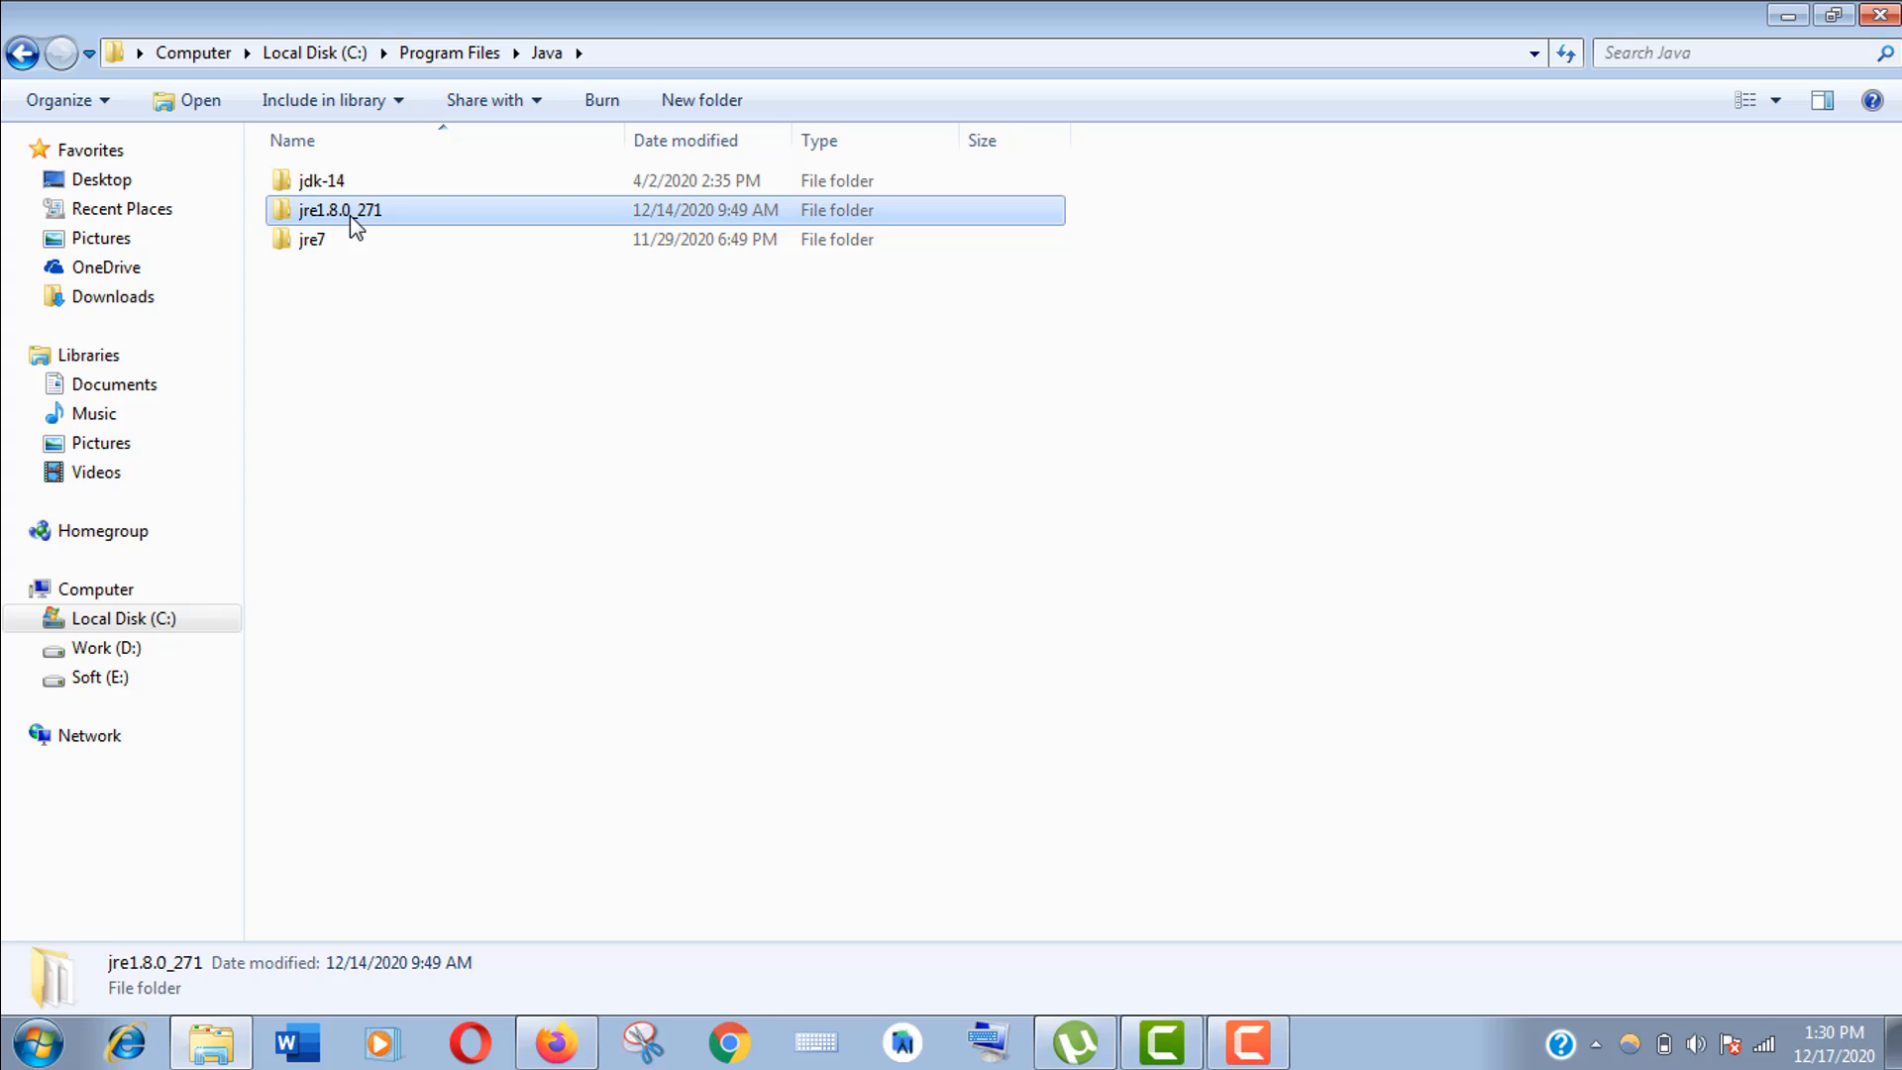
left_click(402, 393)
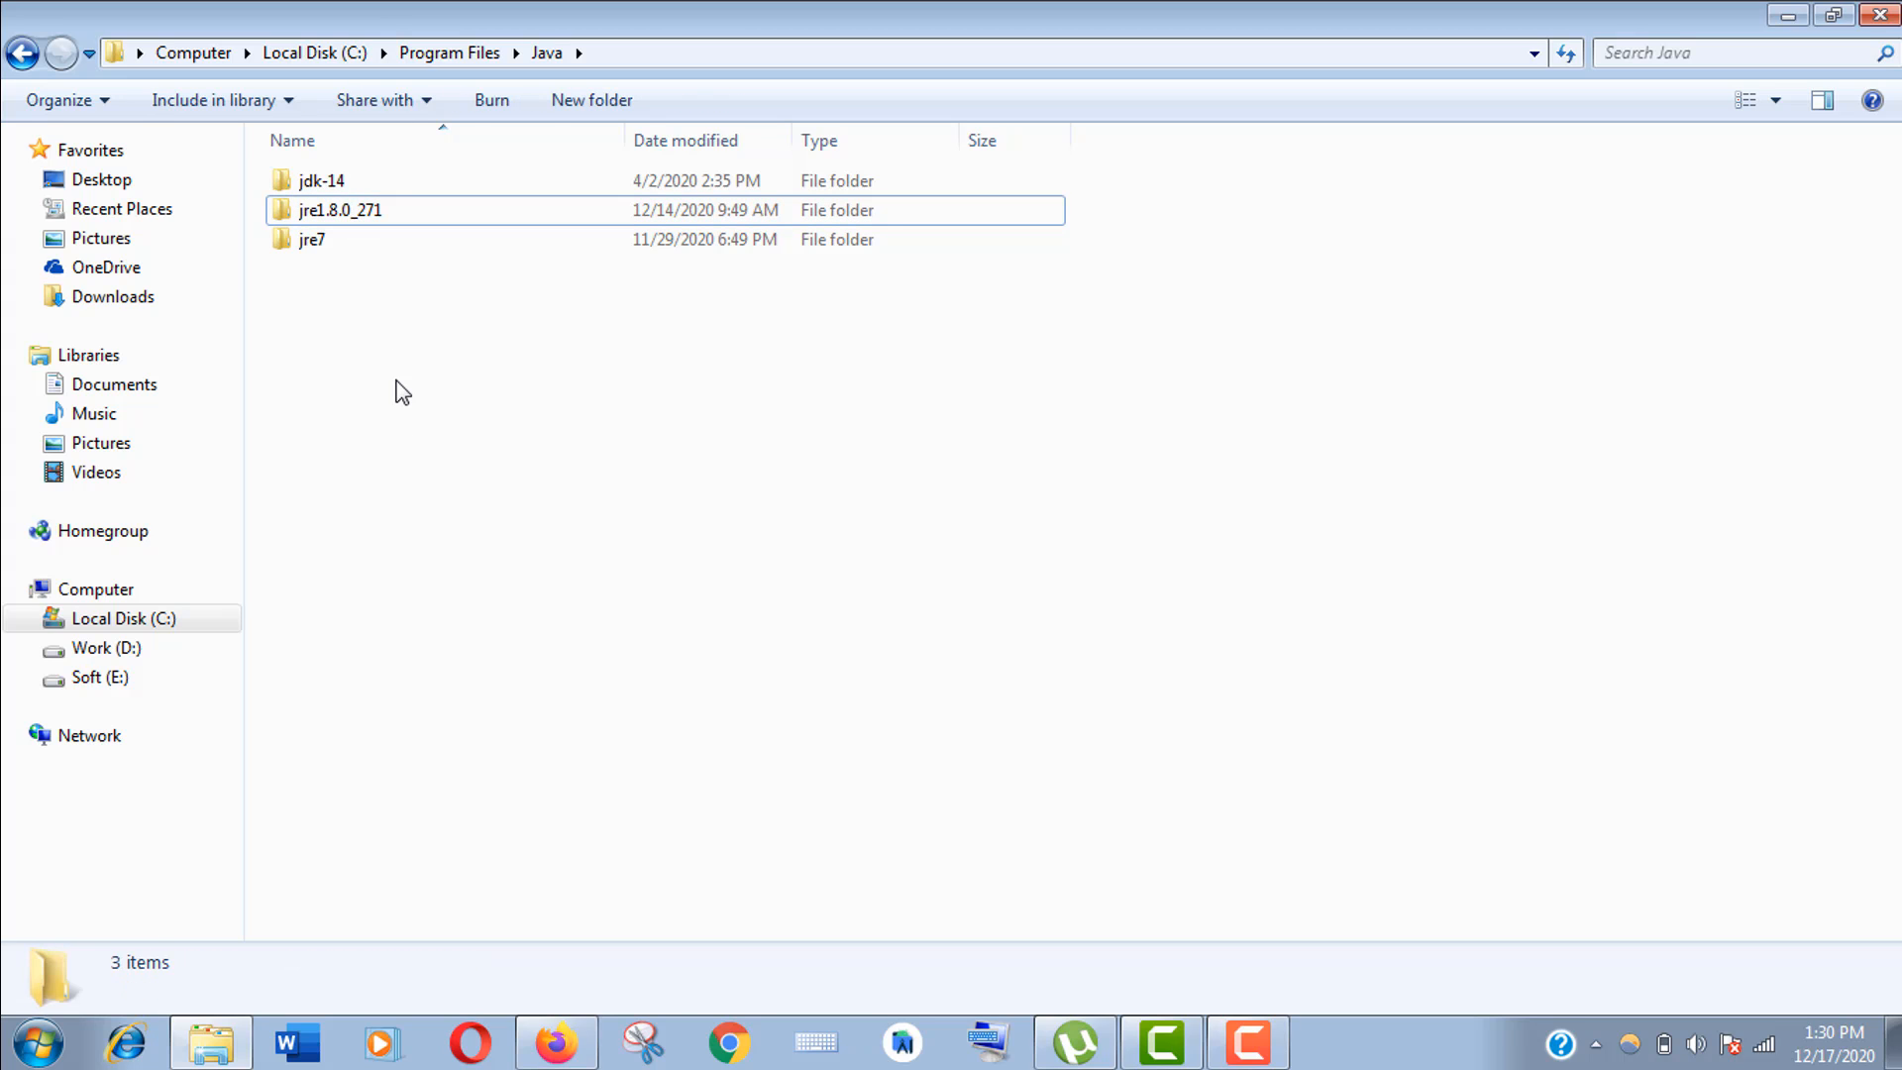
left_click_drag(397, 380, 322, 159)
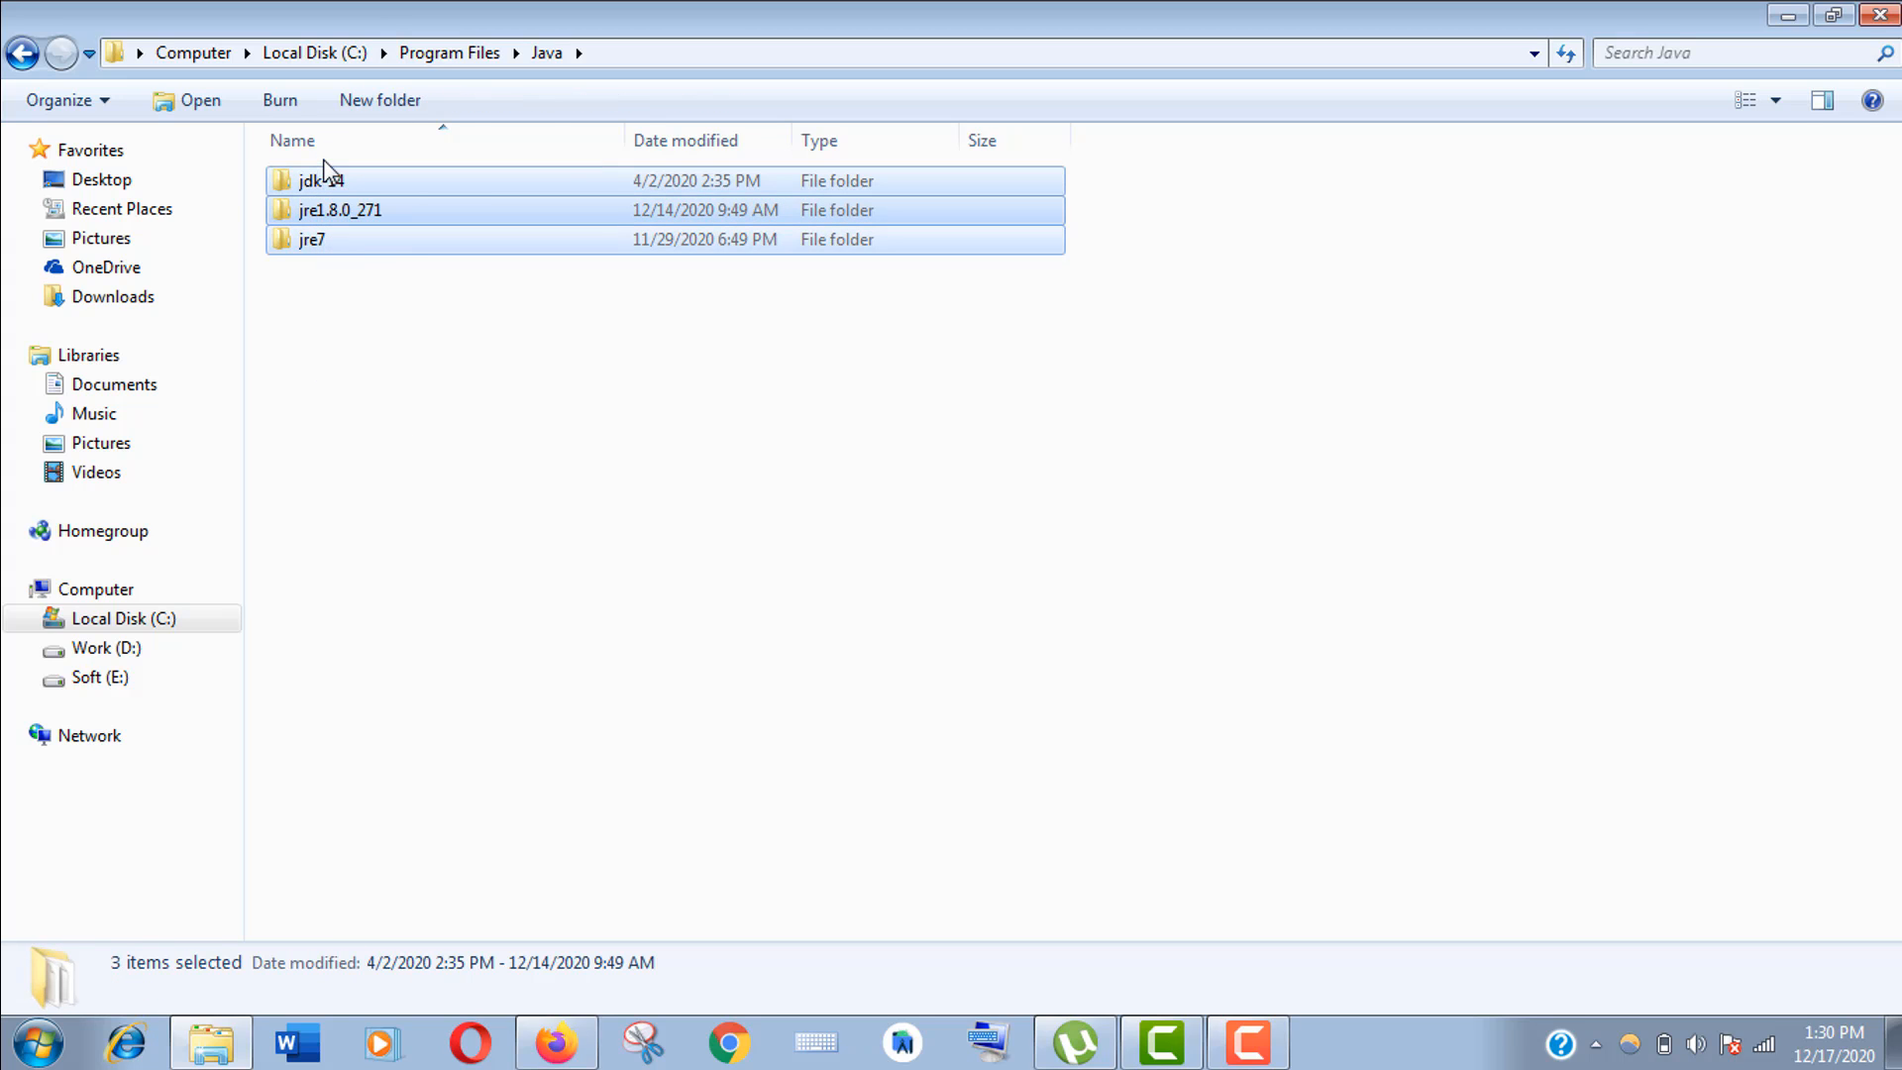
left_click(485, 430)
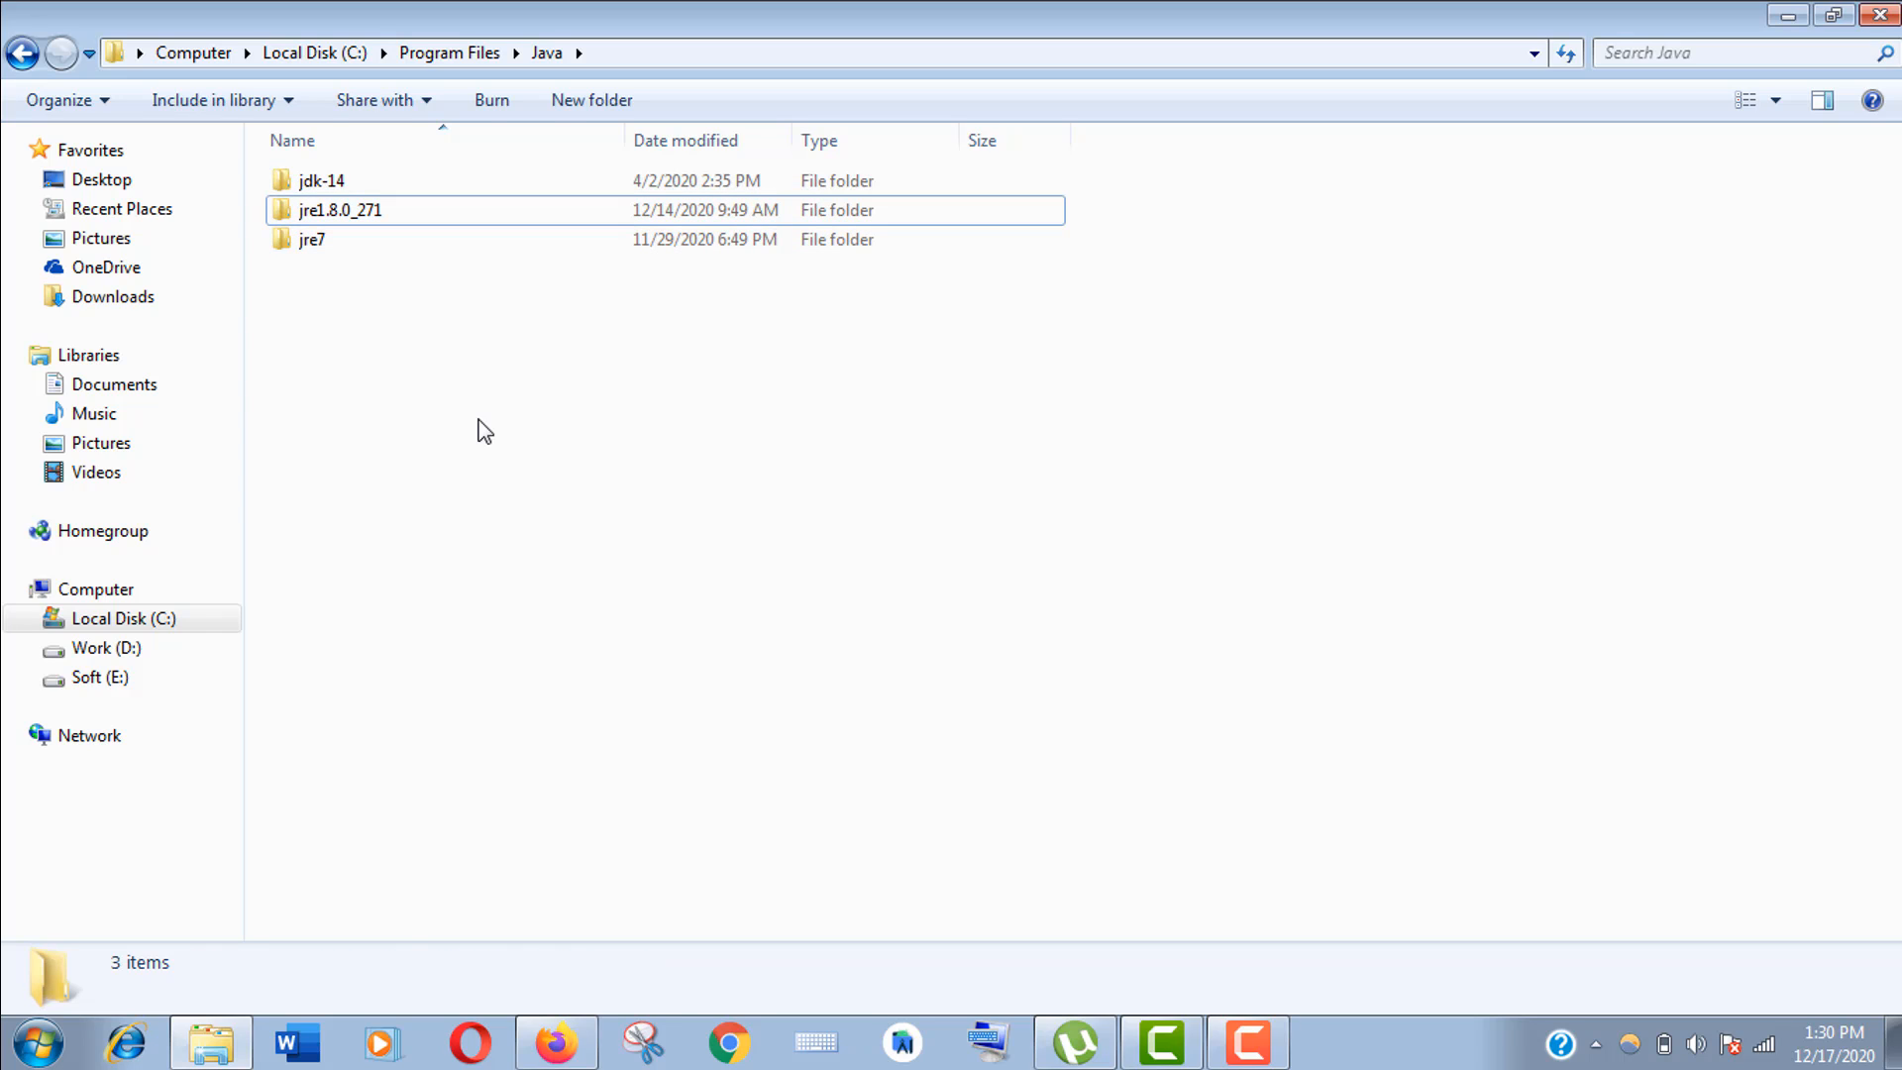
Open the bin folder inside jre1.8.0_271 and copy its full path.
double_click(370, 220)
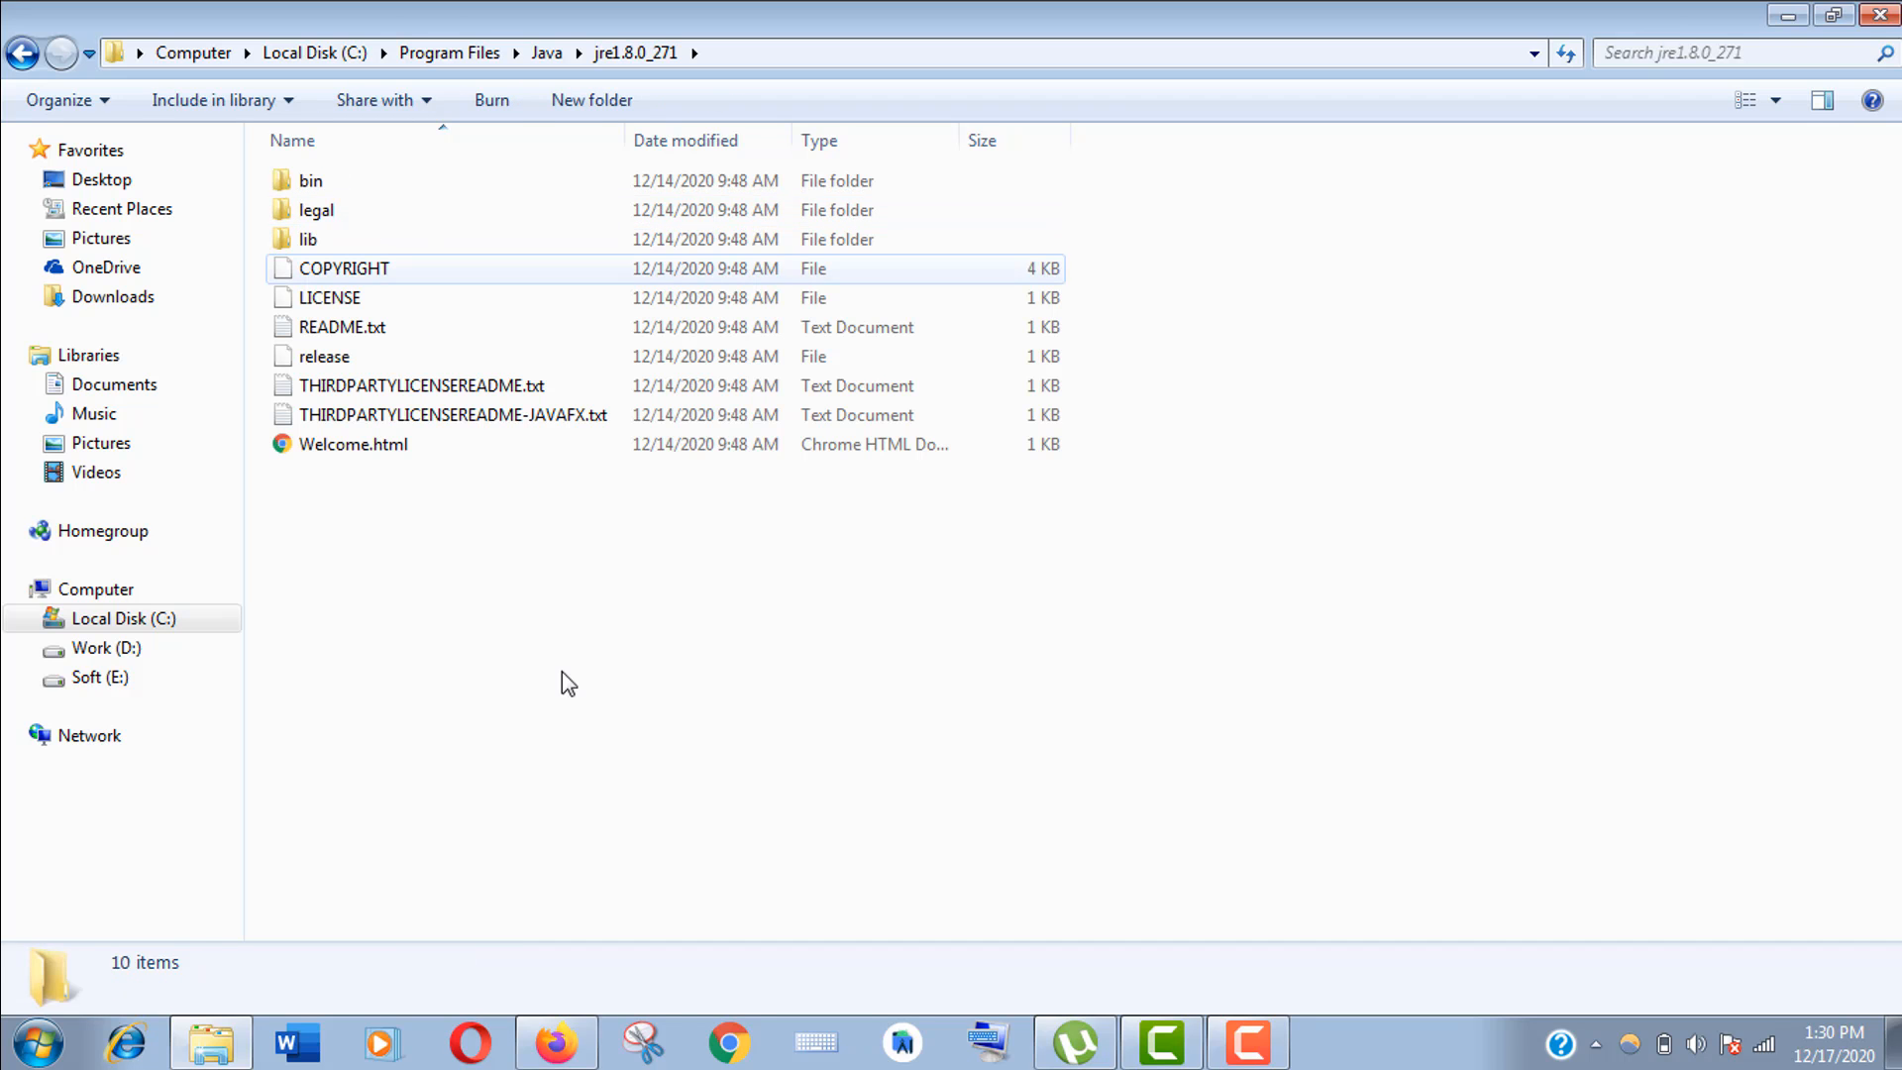
double_click(328, 182)
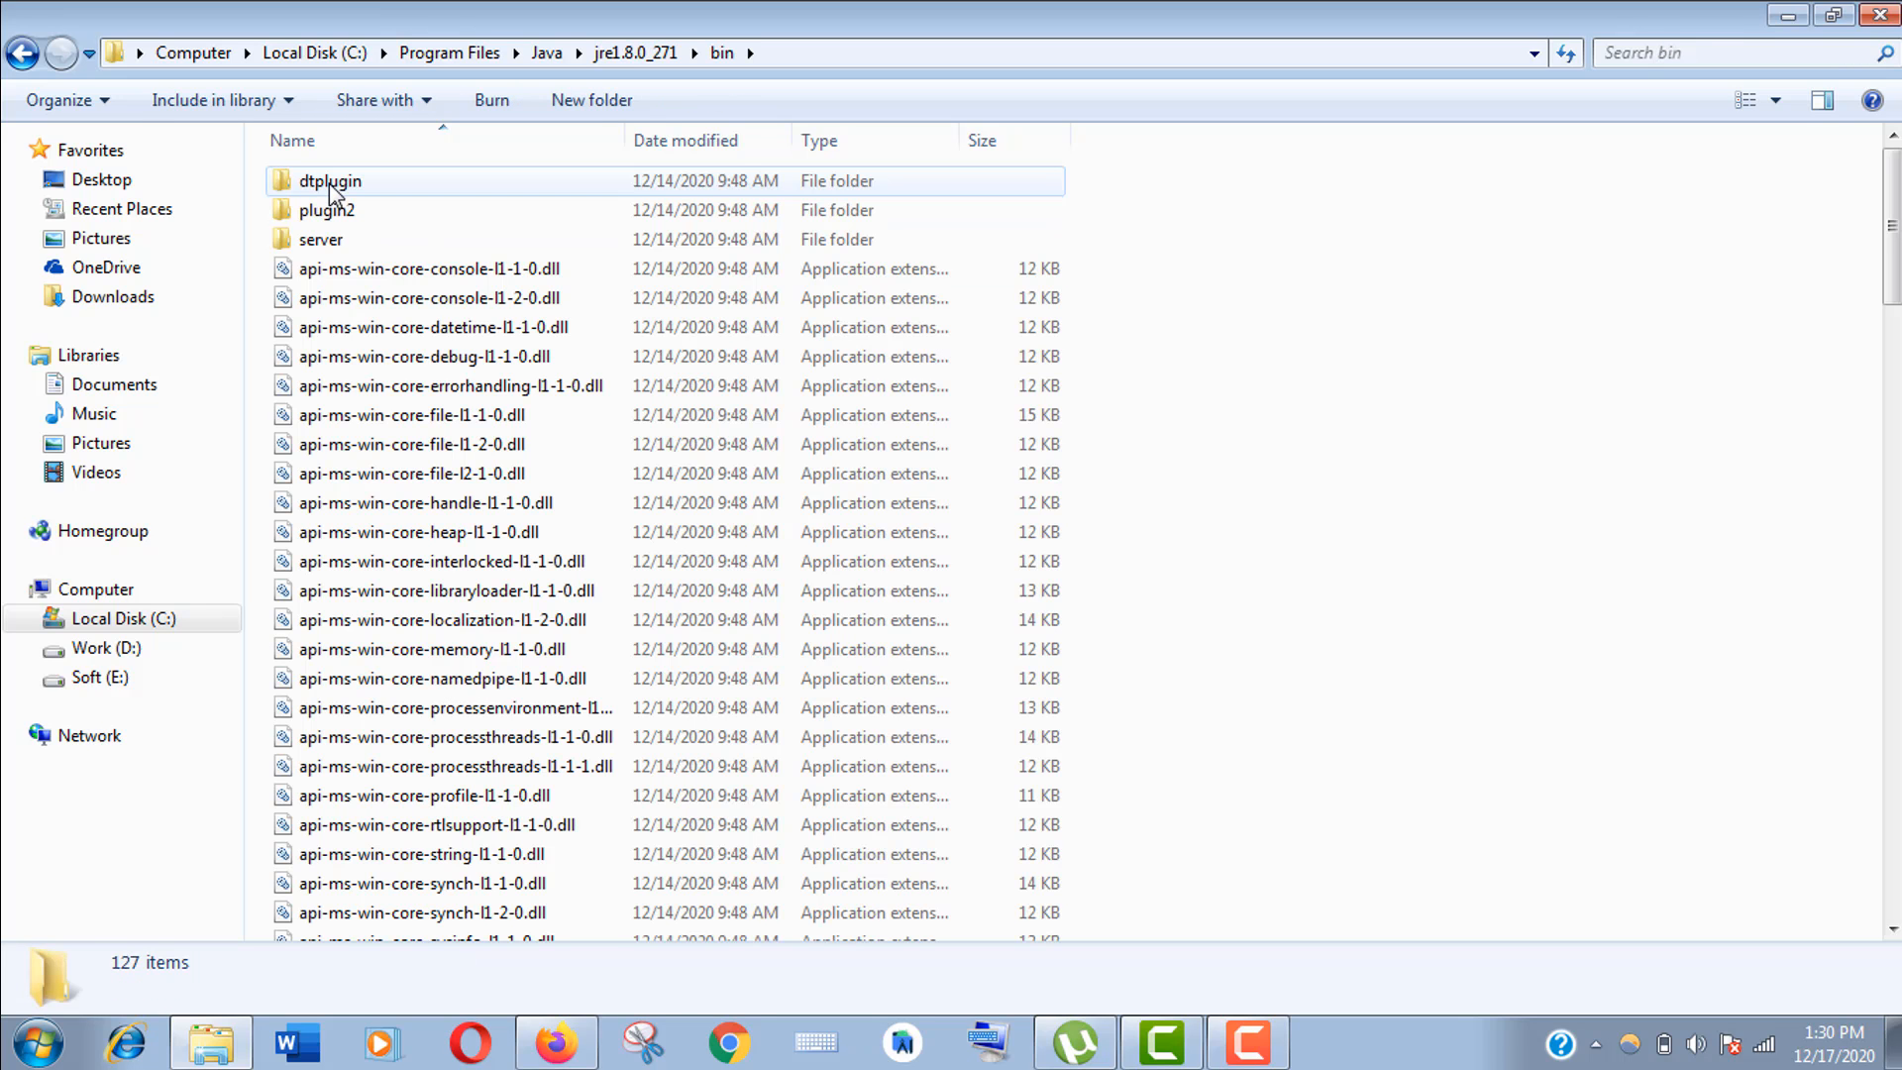
left_click(818, 54)
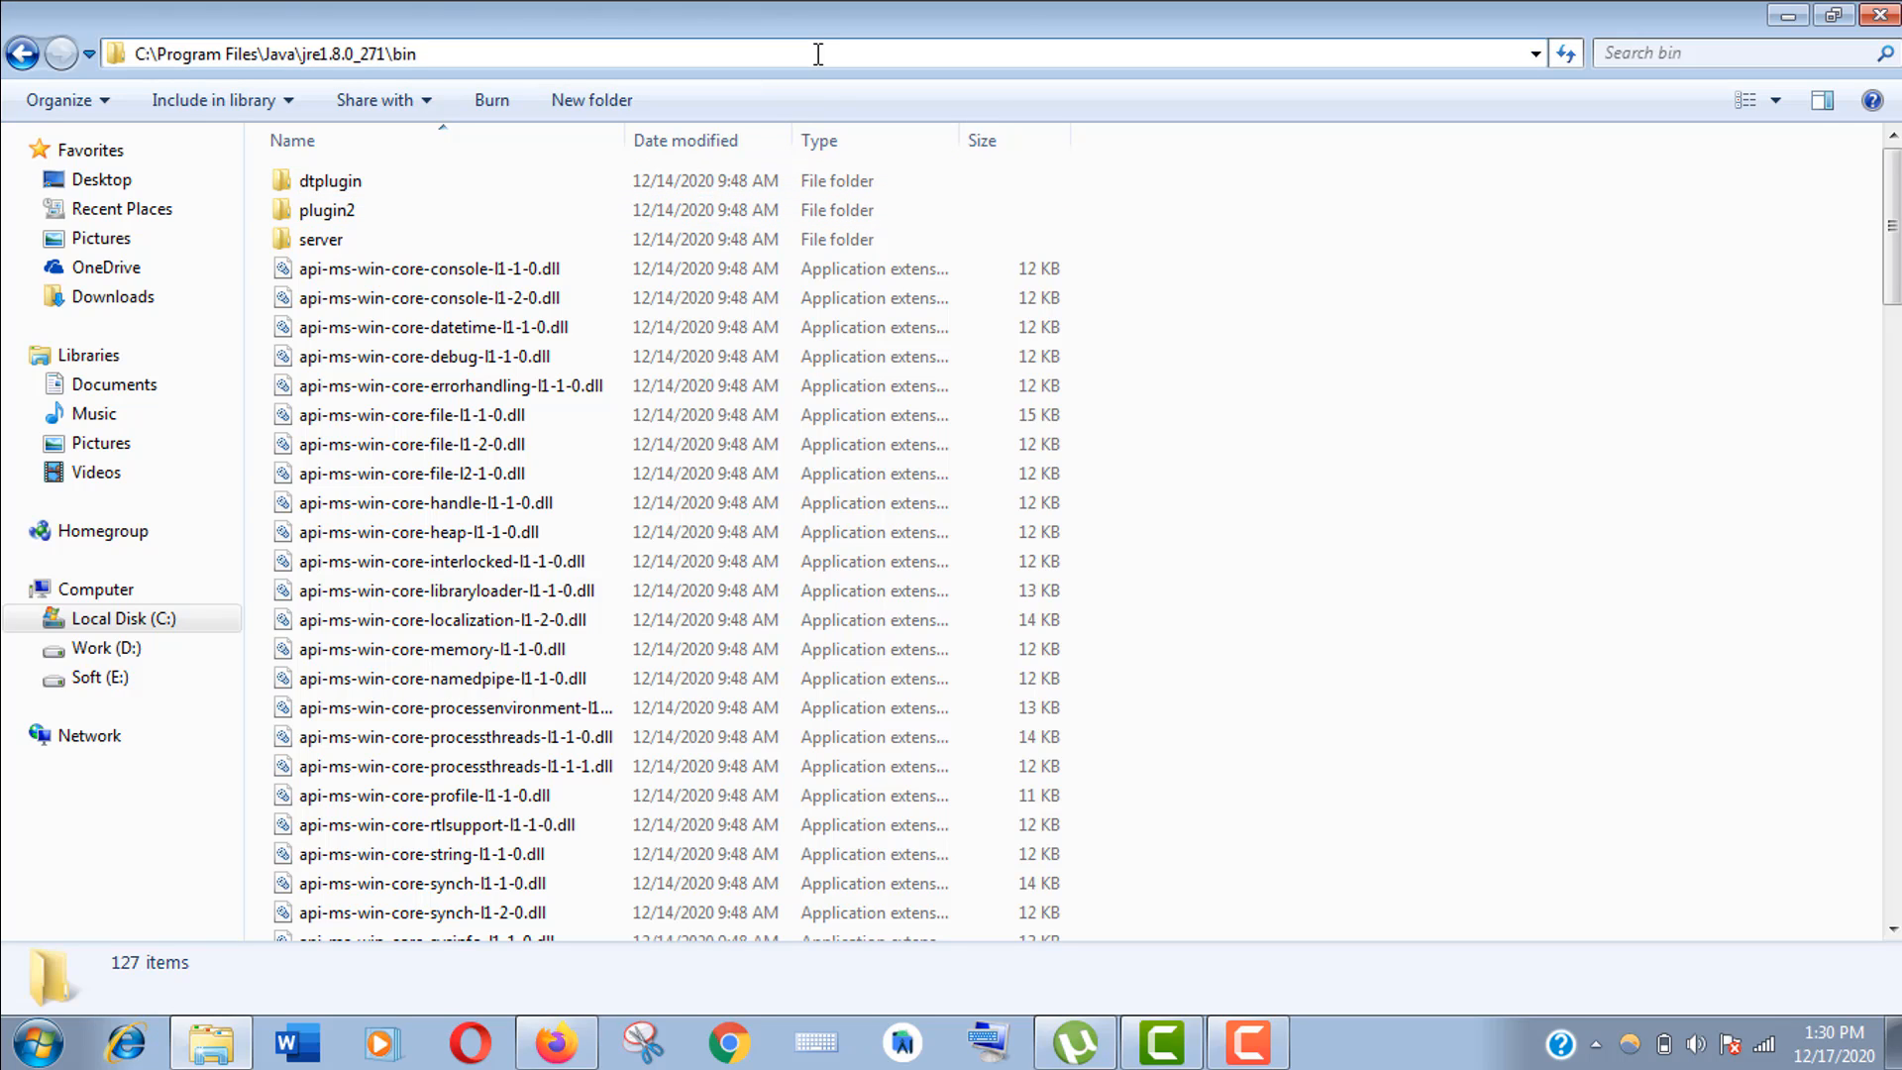
left_click_drag(480, 54, 137, 53)
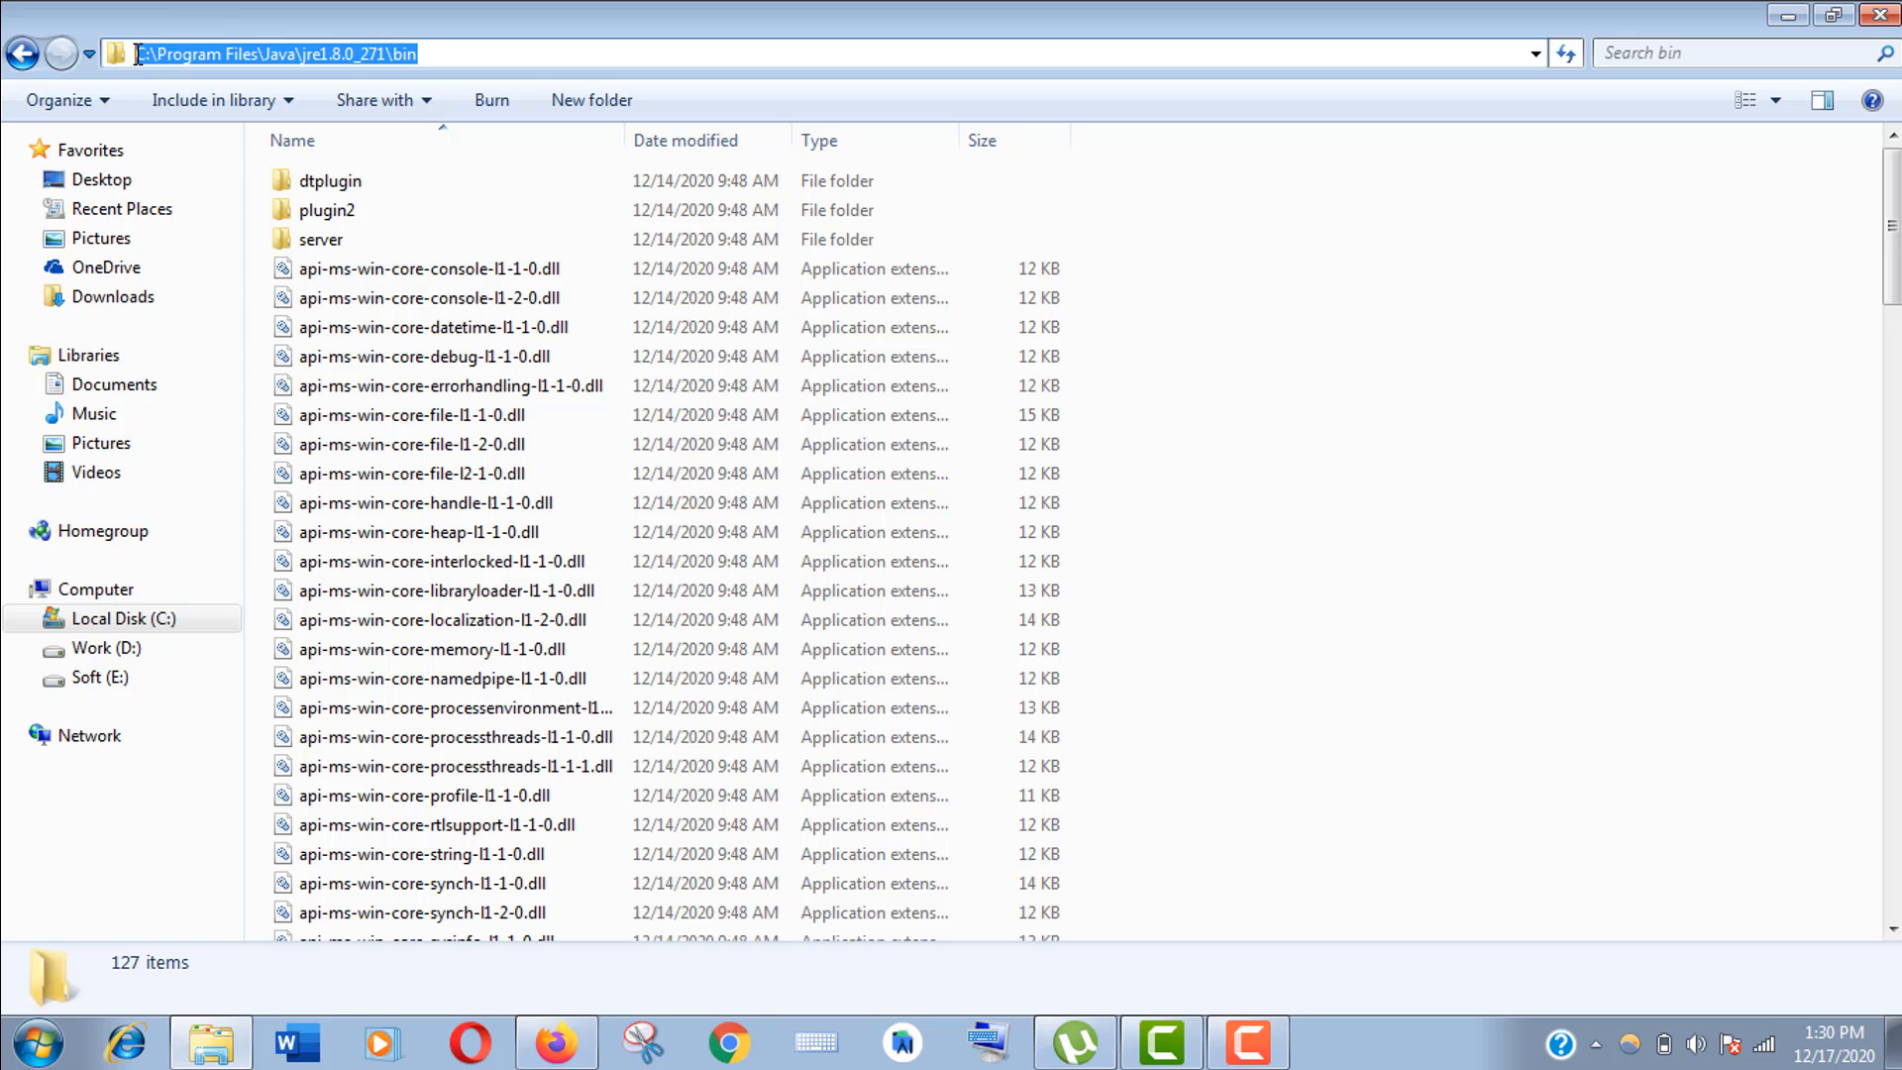
right_click(157, 54)
left_click(240, 140)
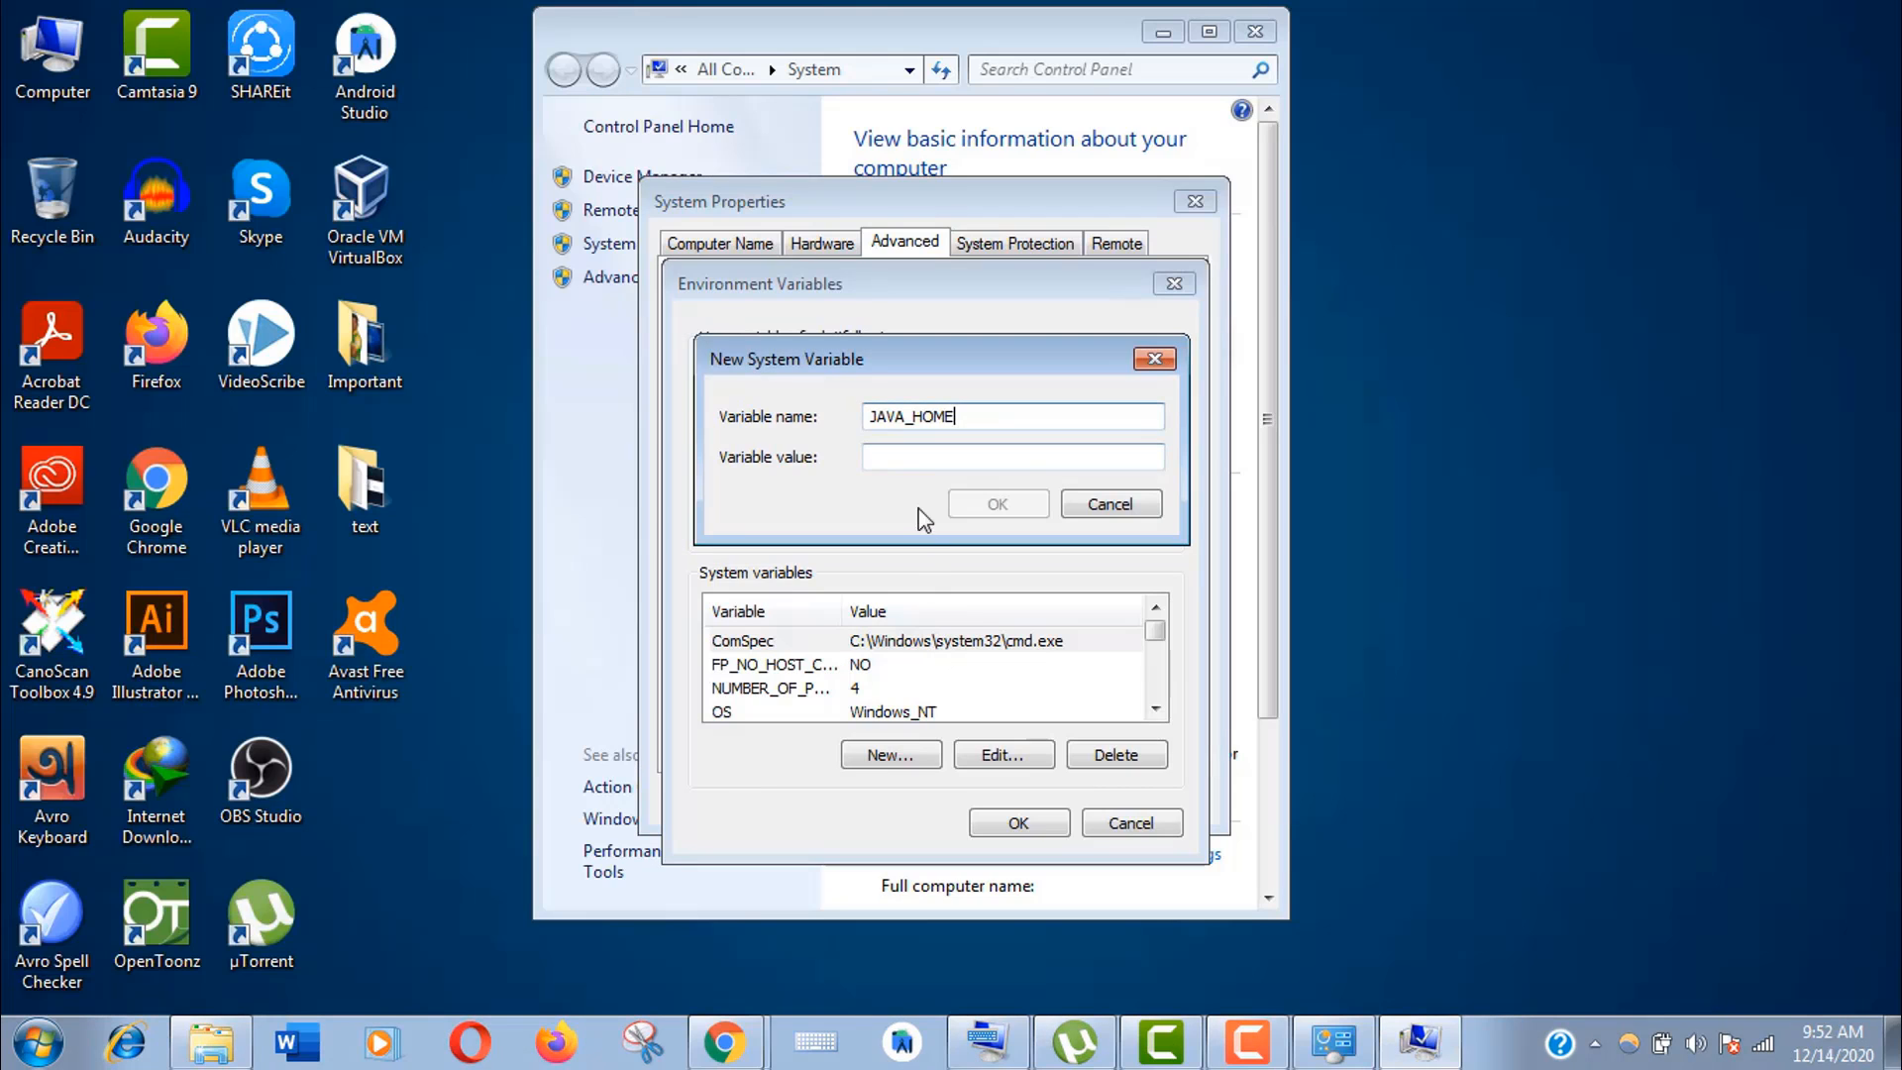
Set the JAVA_HOME value to the copied path C:\Program Files\Java\jre1.8.0_271\bin and save the new system variable.
left_click(917, 458)
right_click(914, 455)
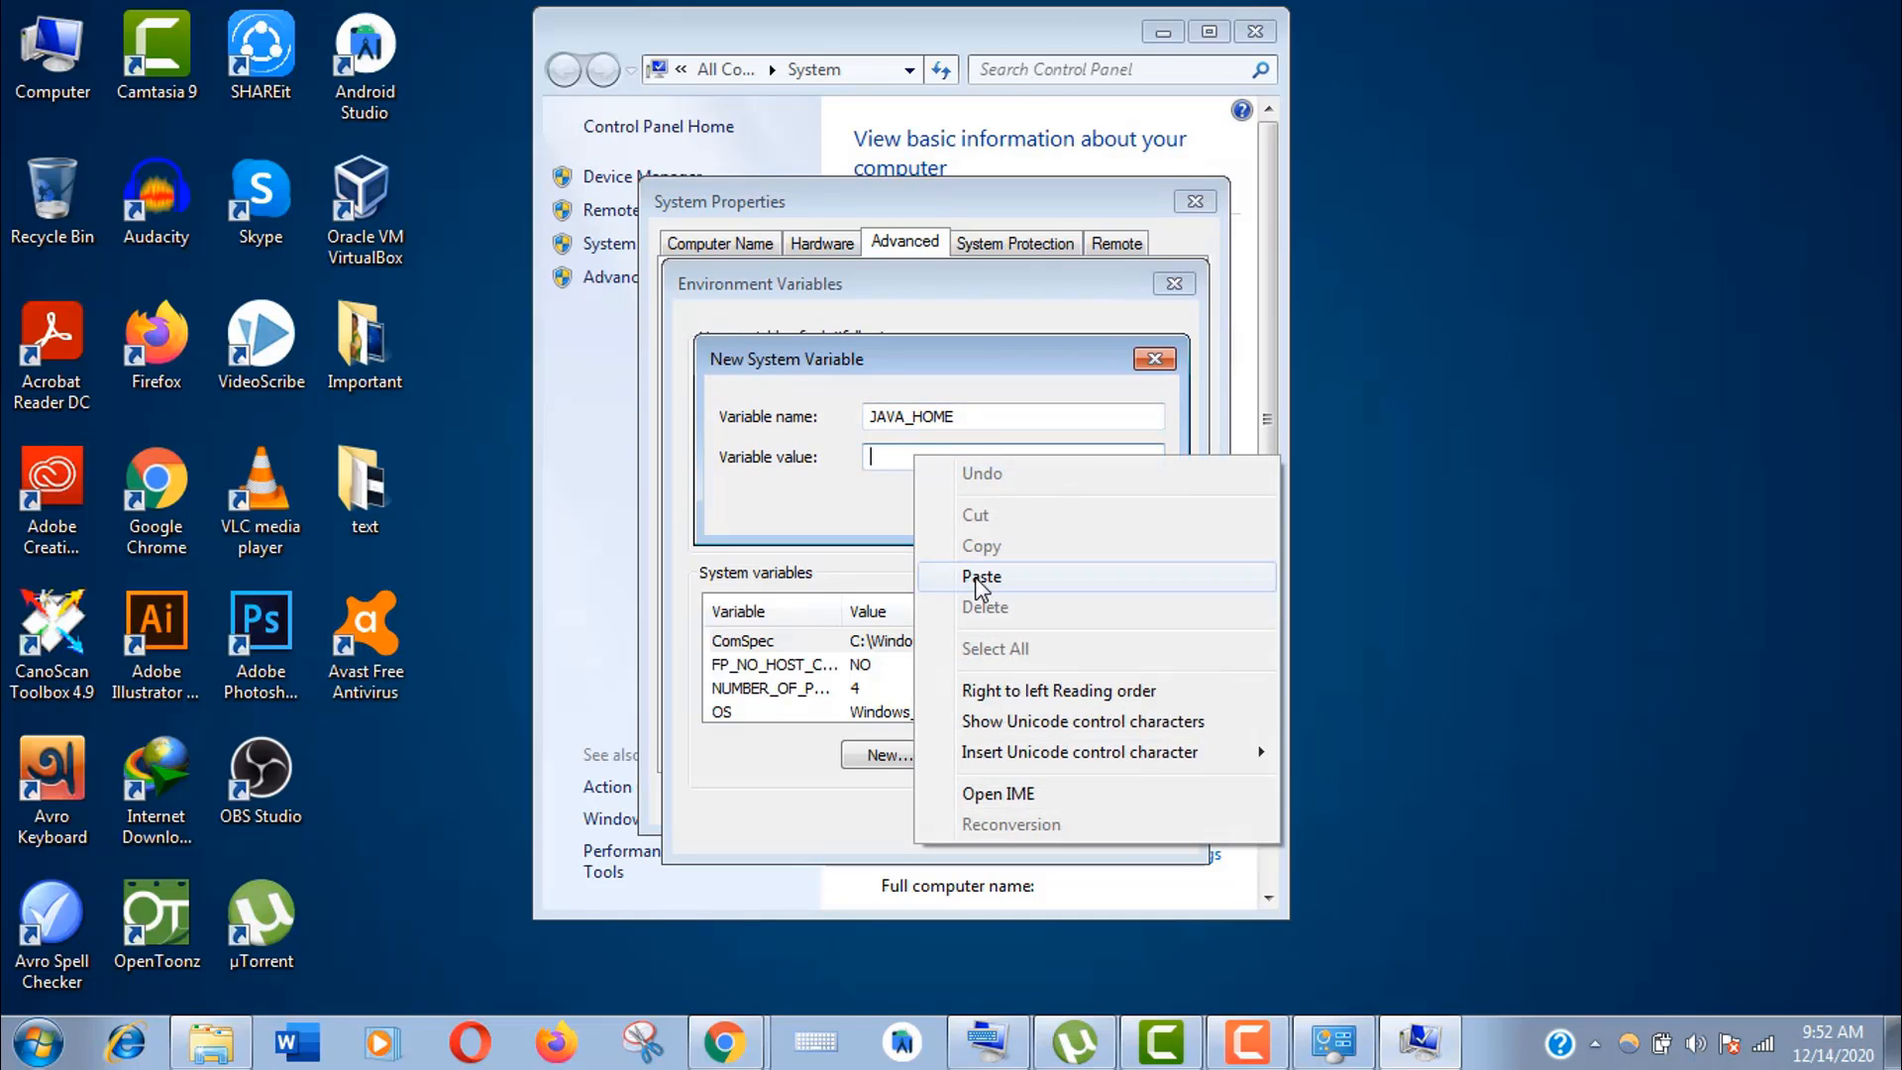
left_click(981, 578)
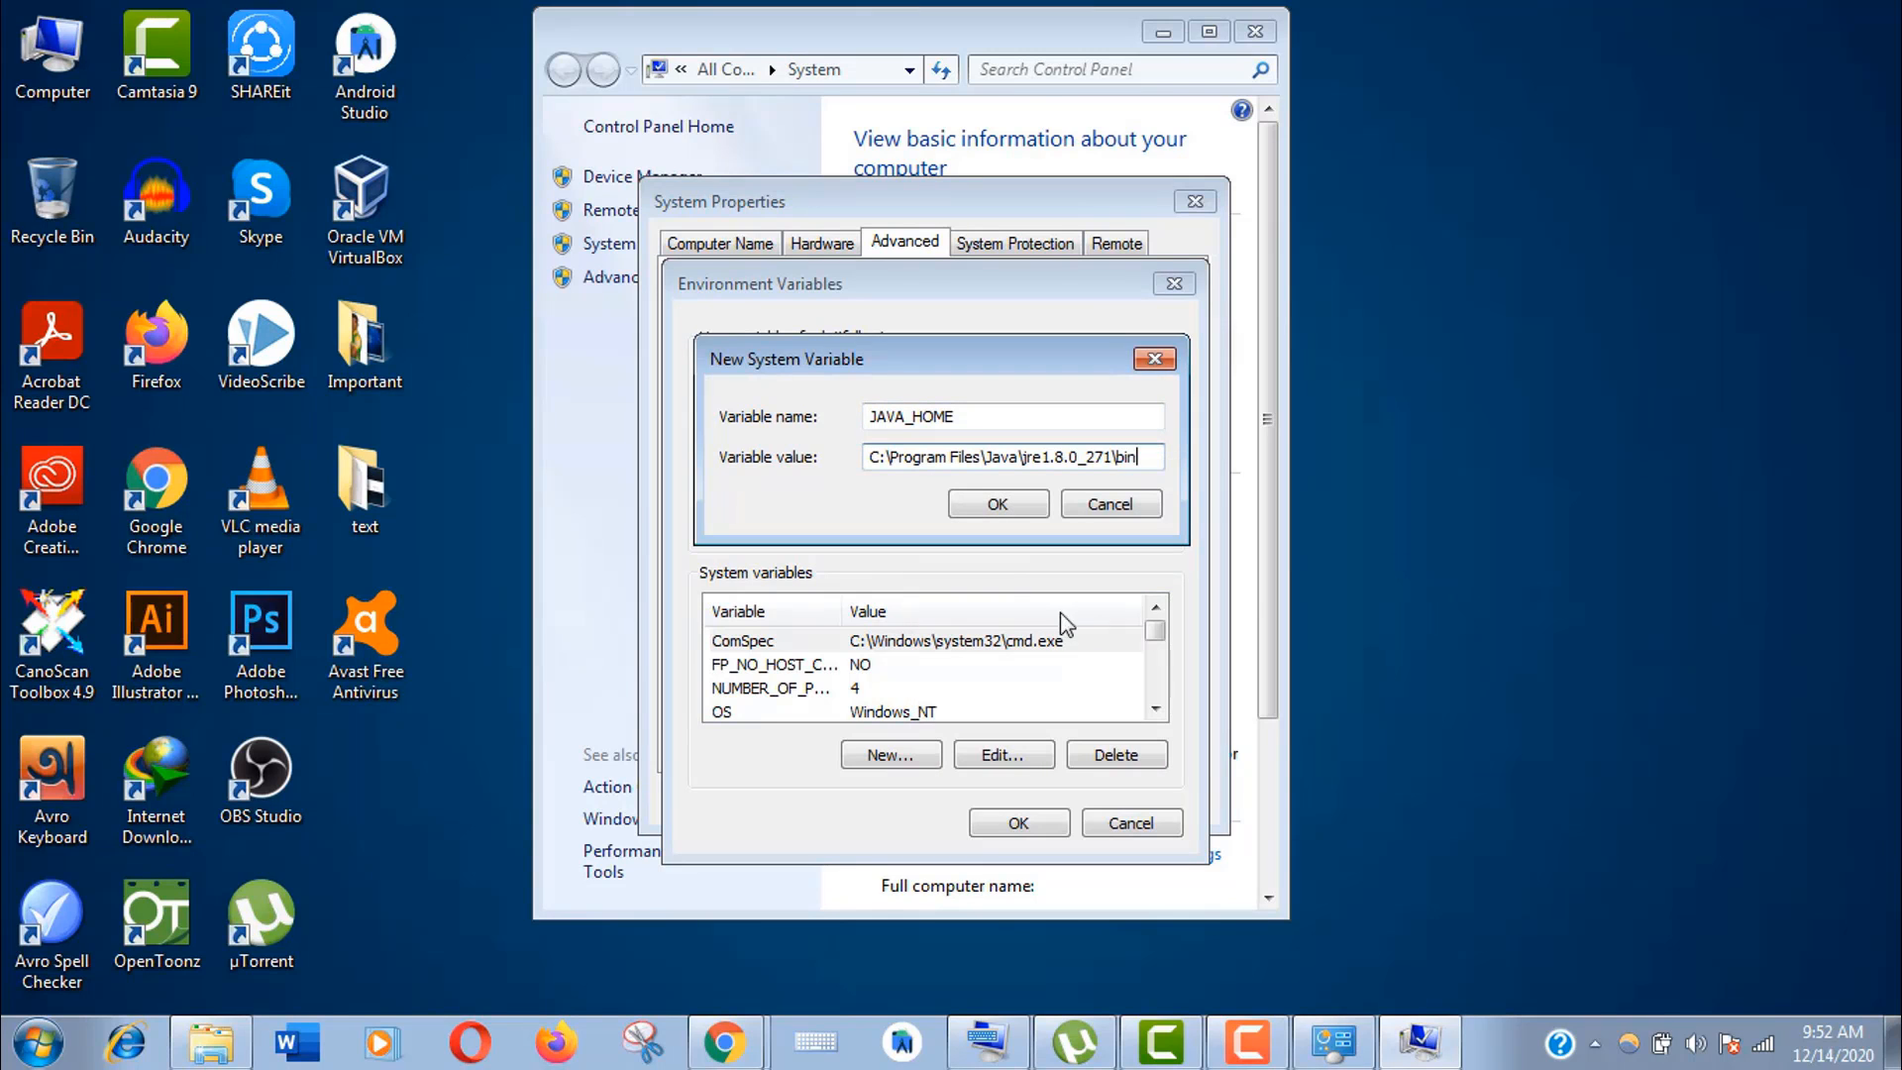
left_click(1026, 509)
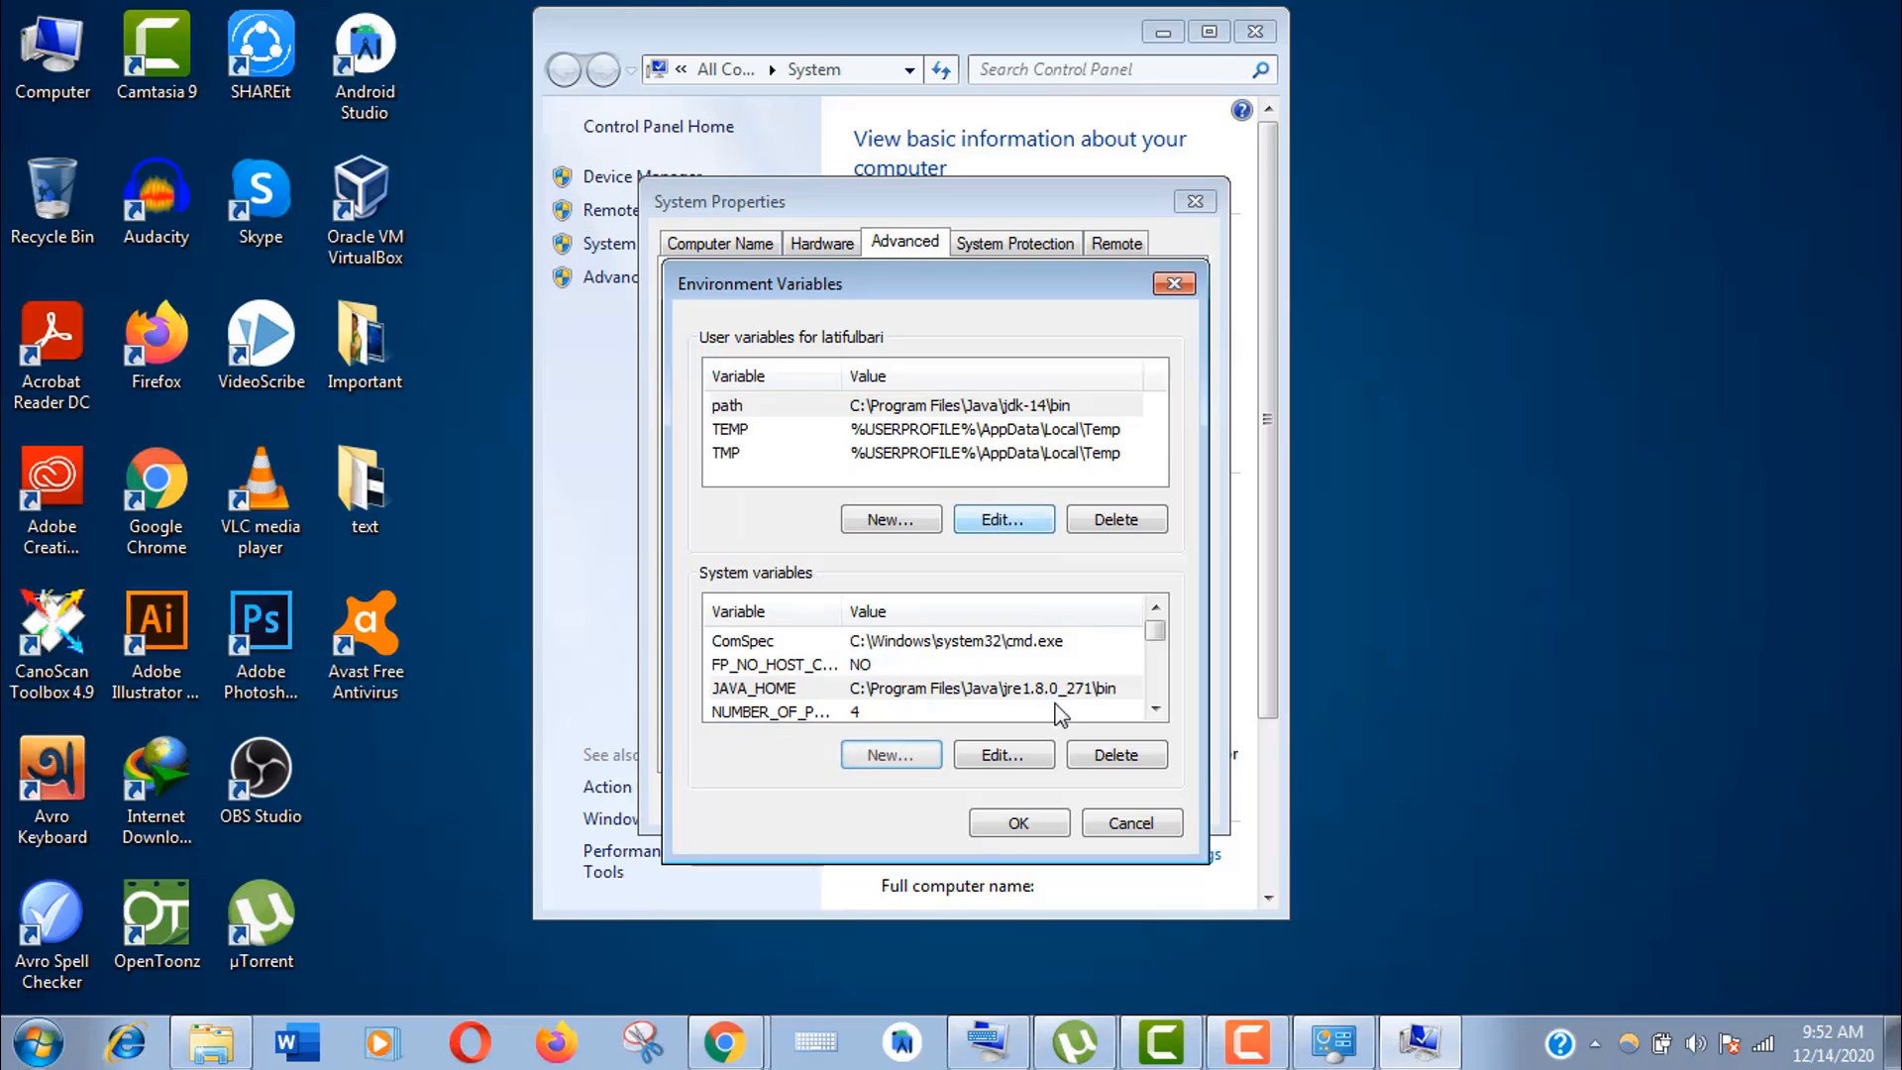
Confirm the environment variable changes and close the System Properties and System windows.
left_click(1016, 826)
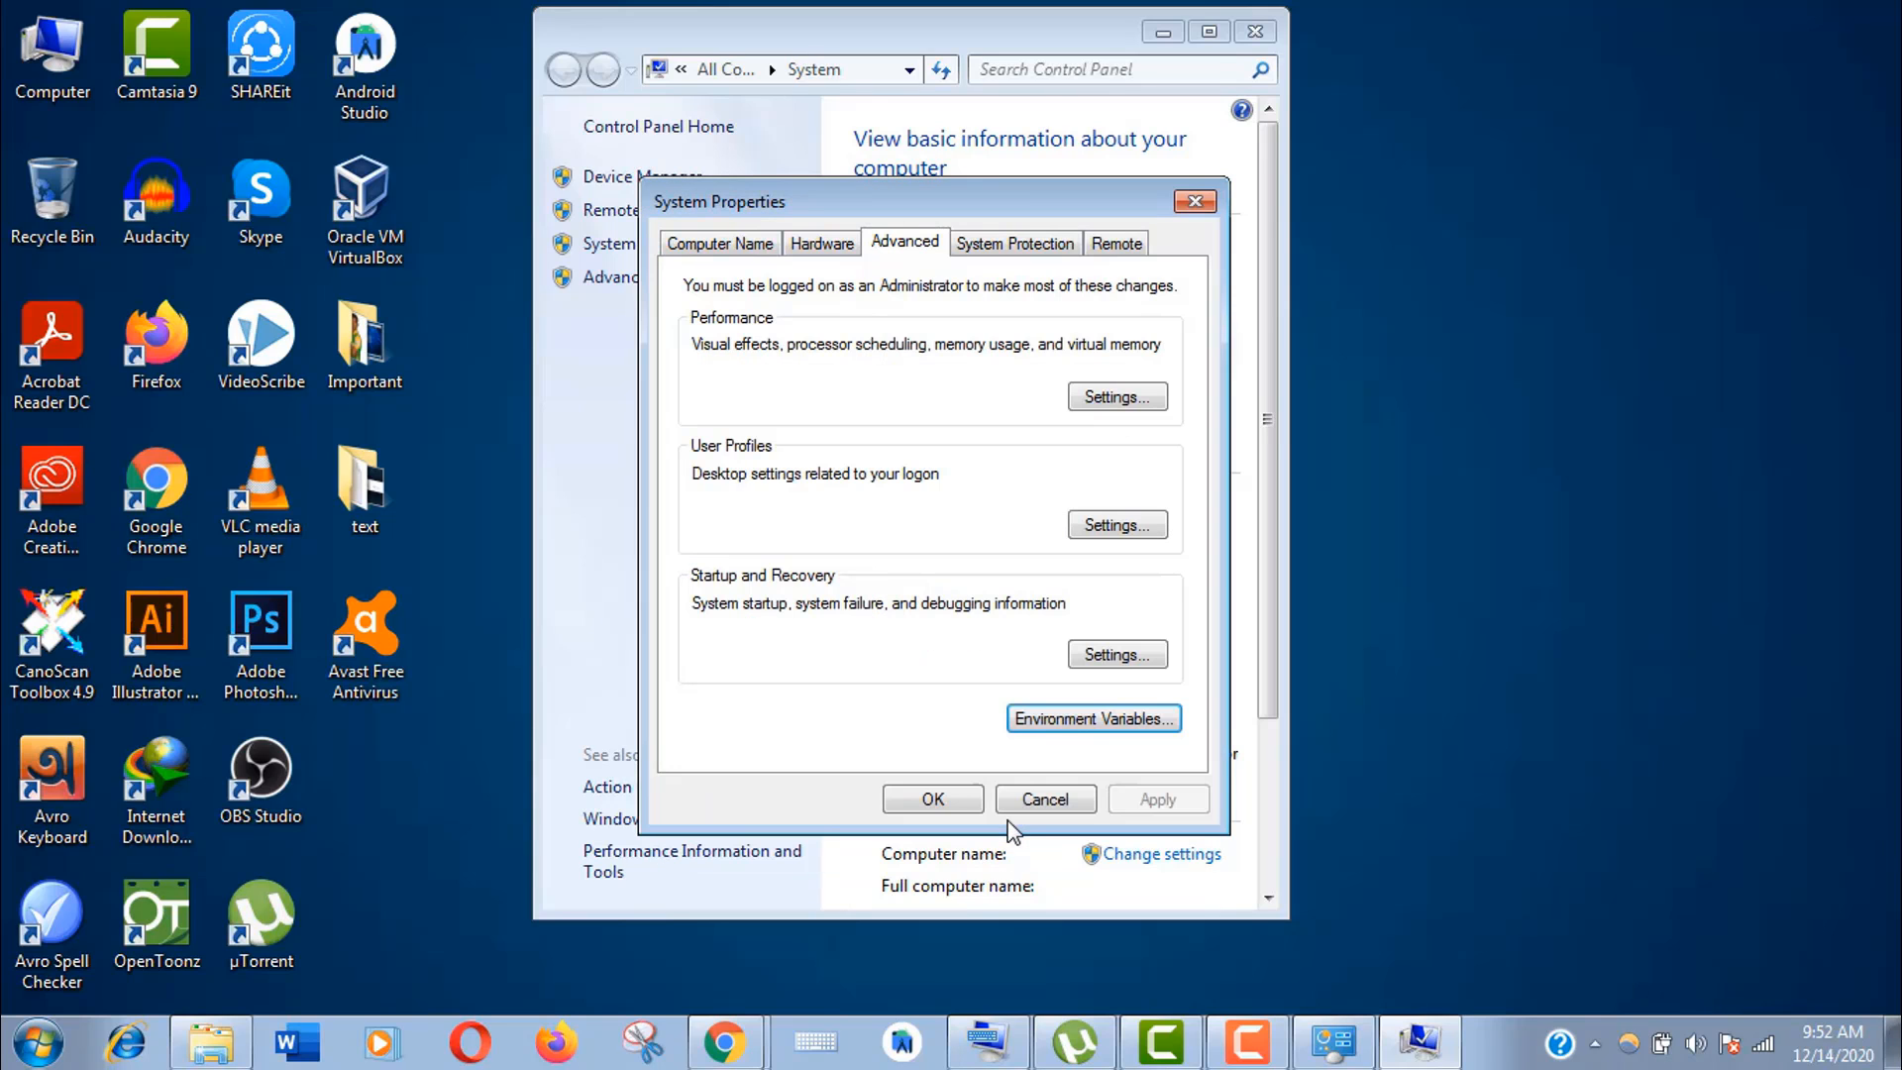
left_click(1197, 204)
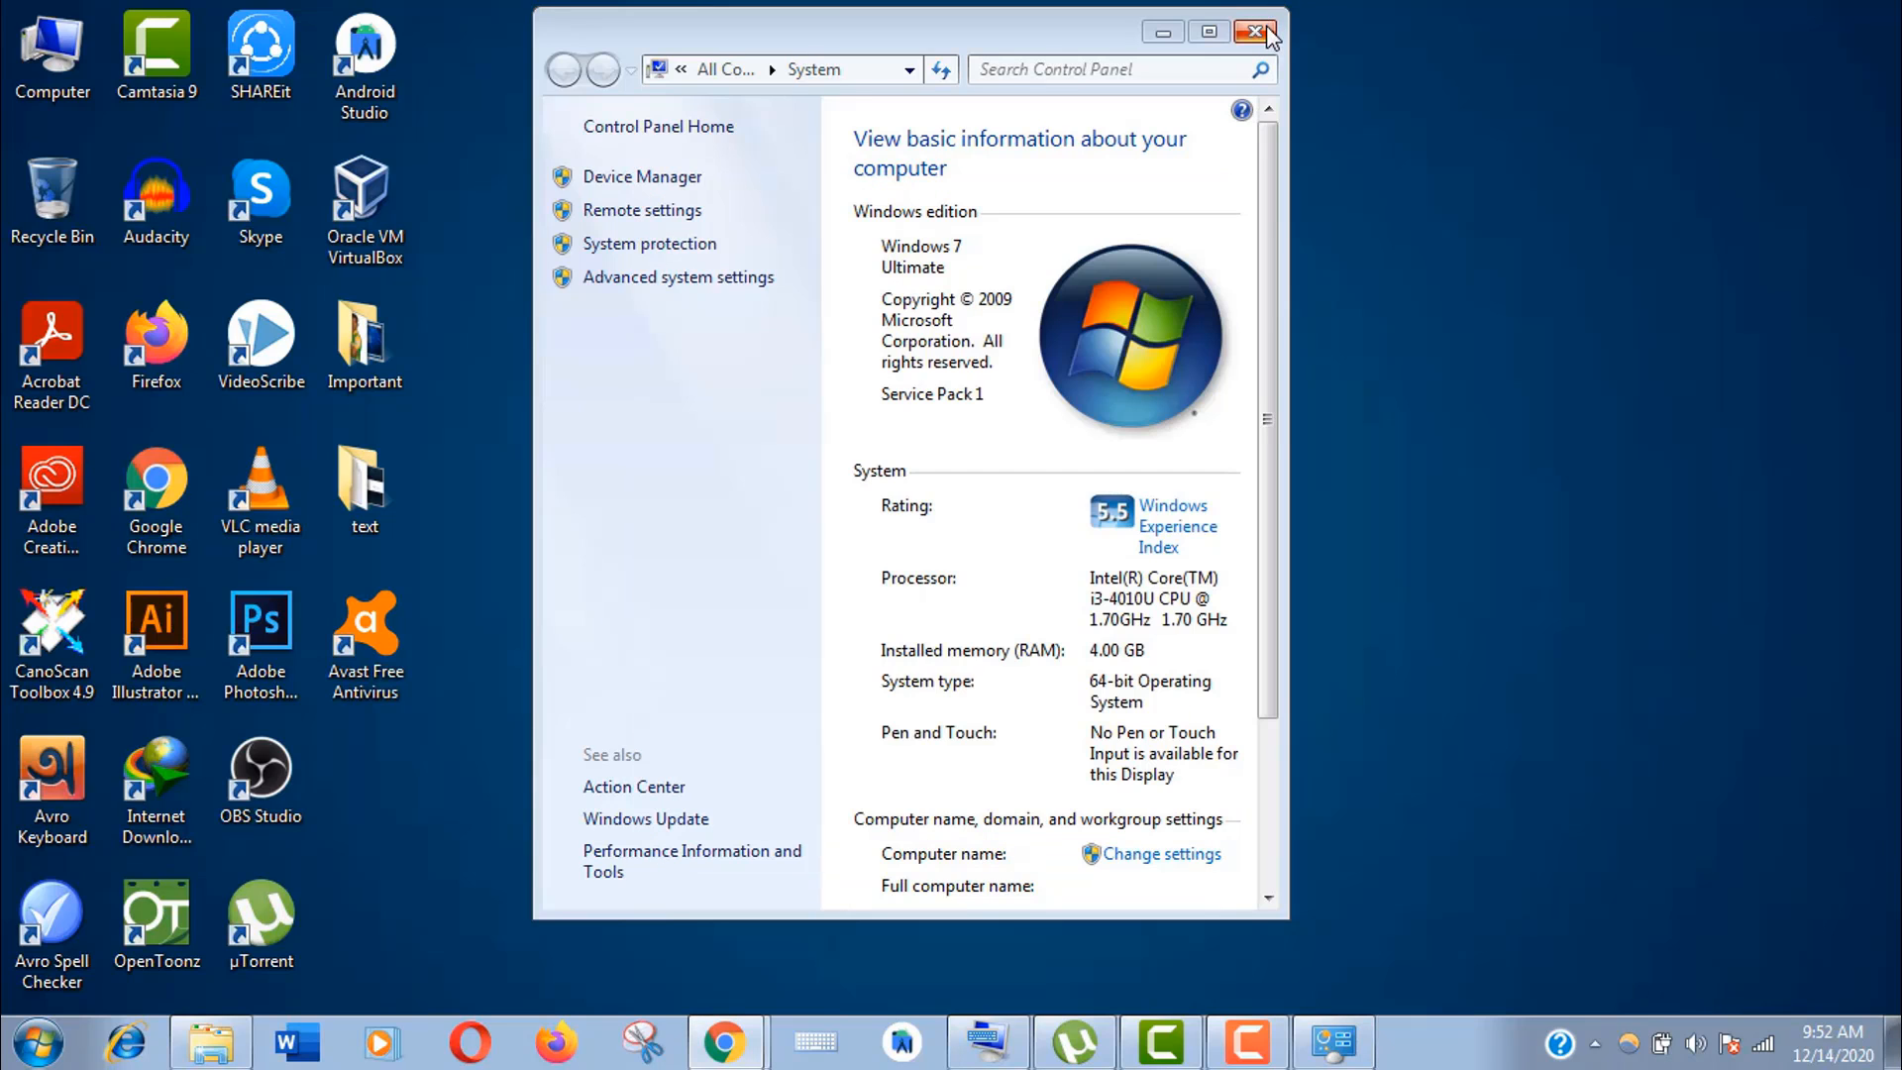
left_click(1263, 29)
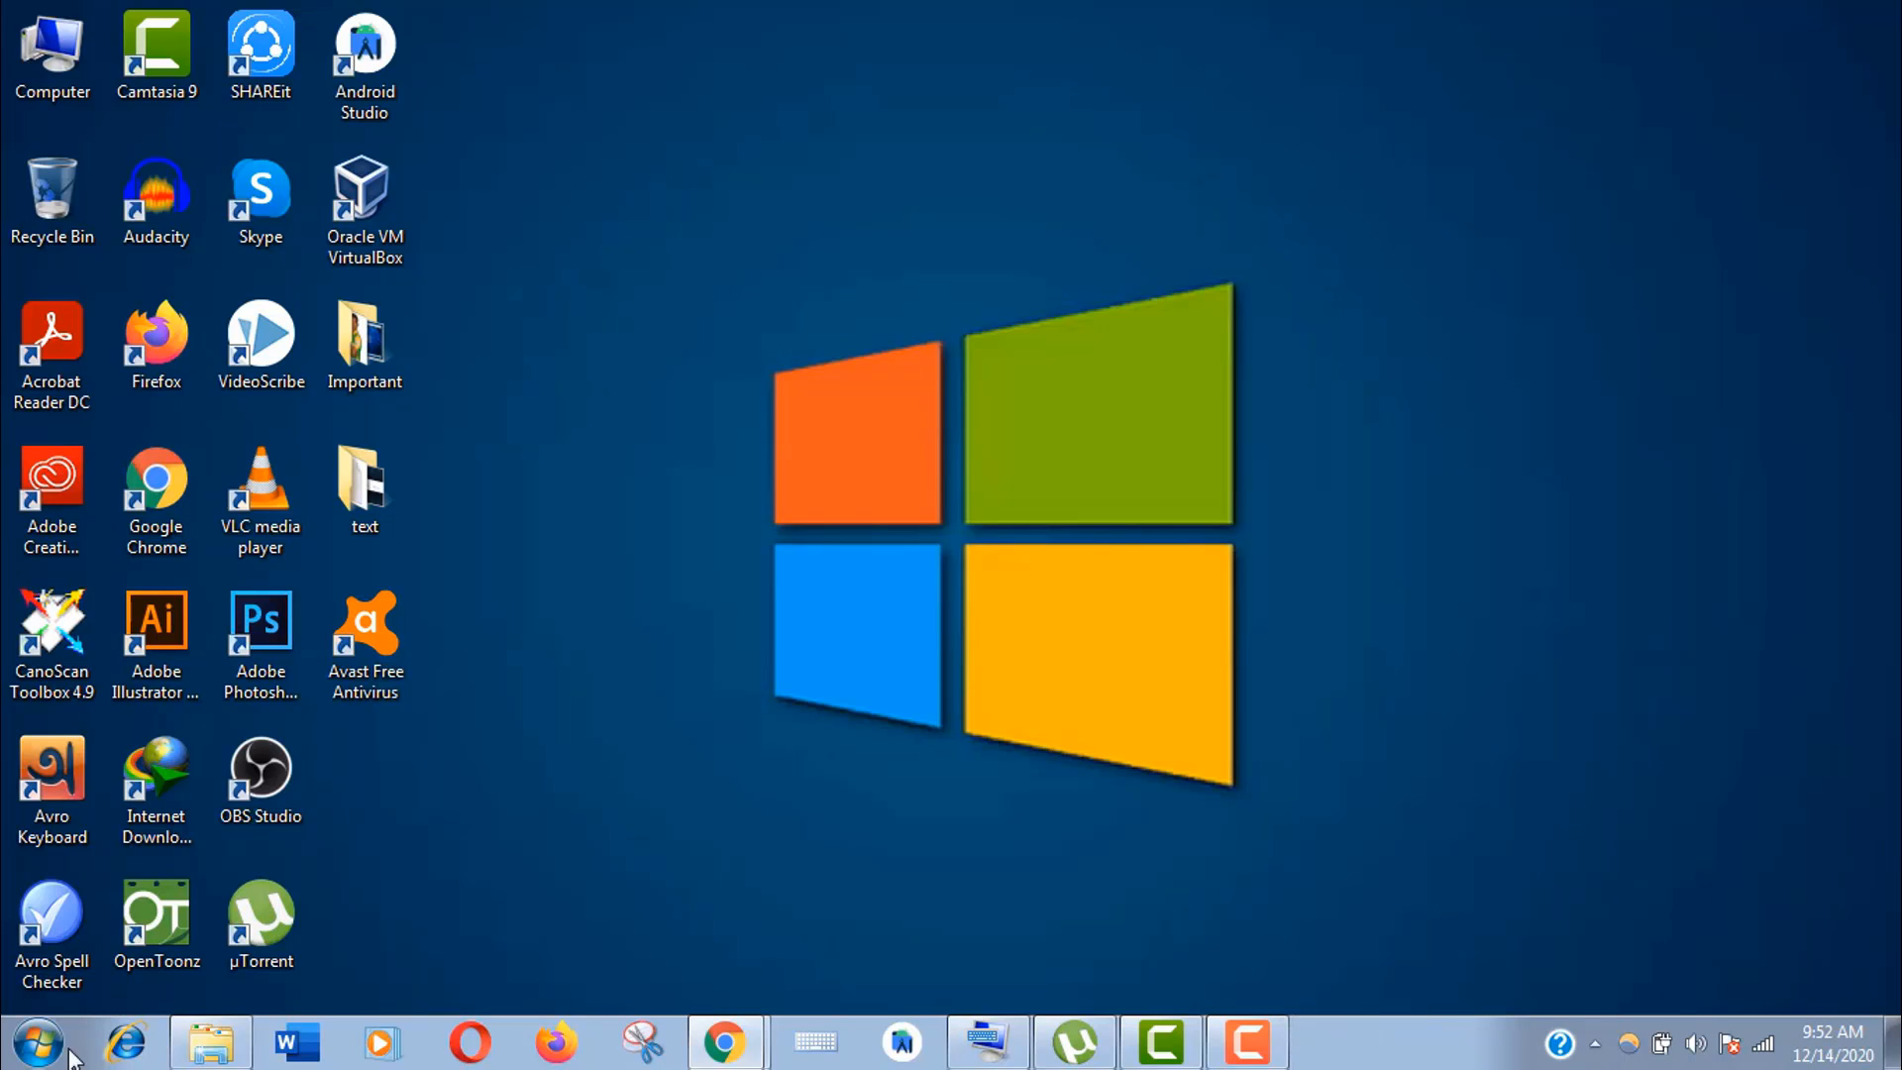
Search for cmd, run the Command Prompt as administrator and allow it to make changes.
left_click(39, 1043)
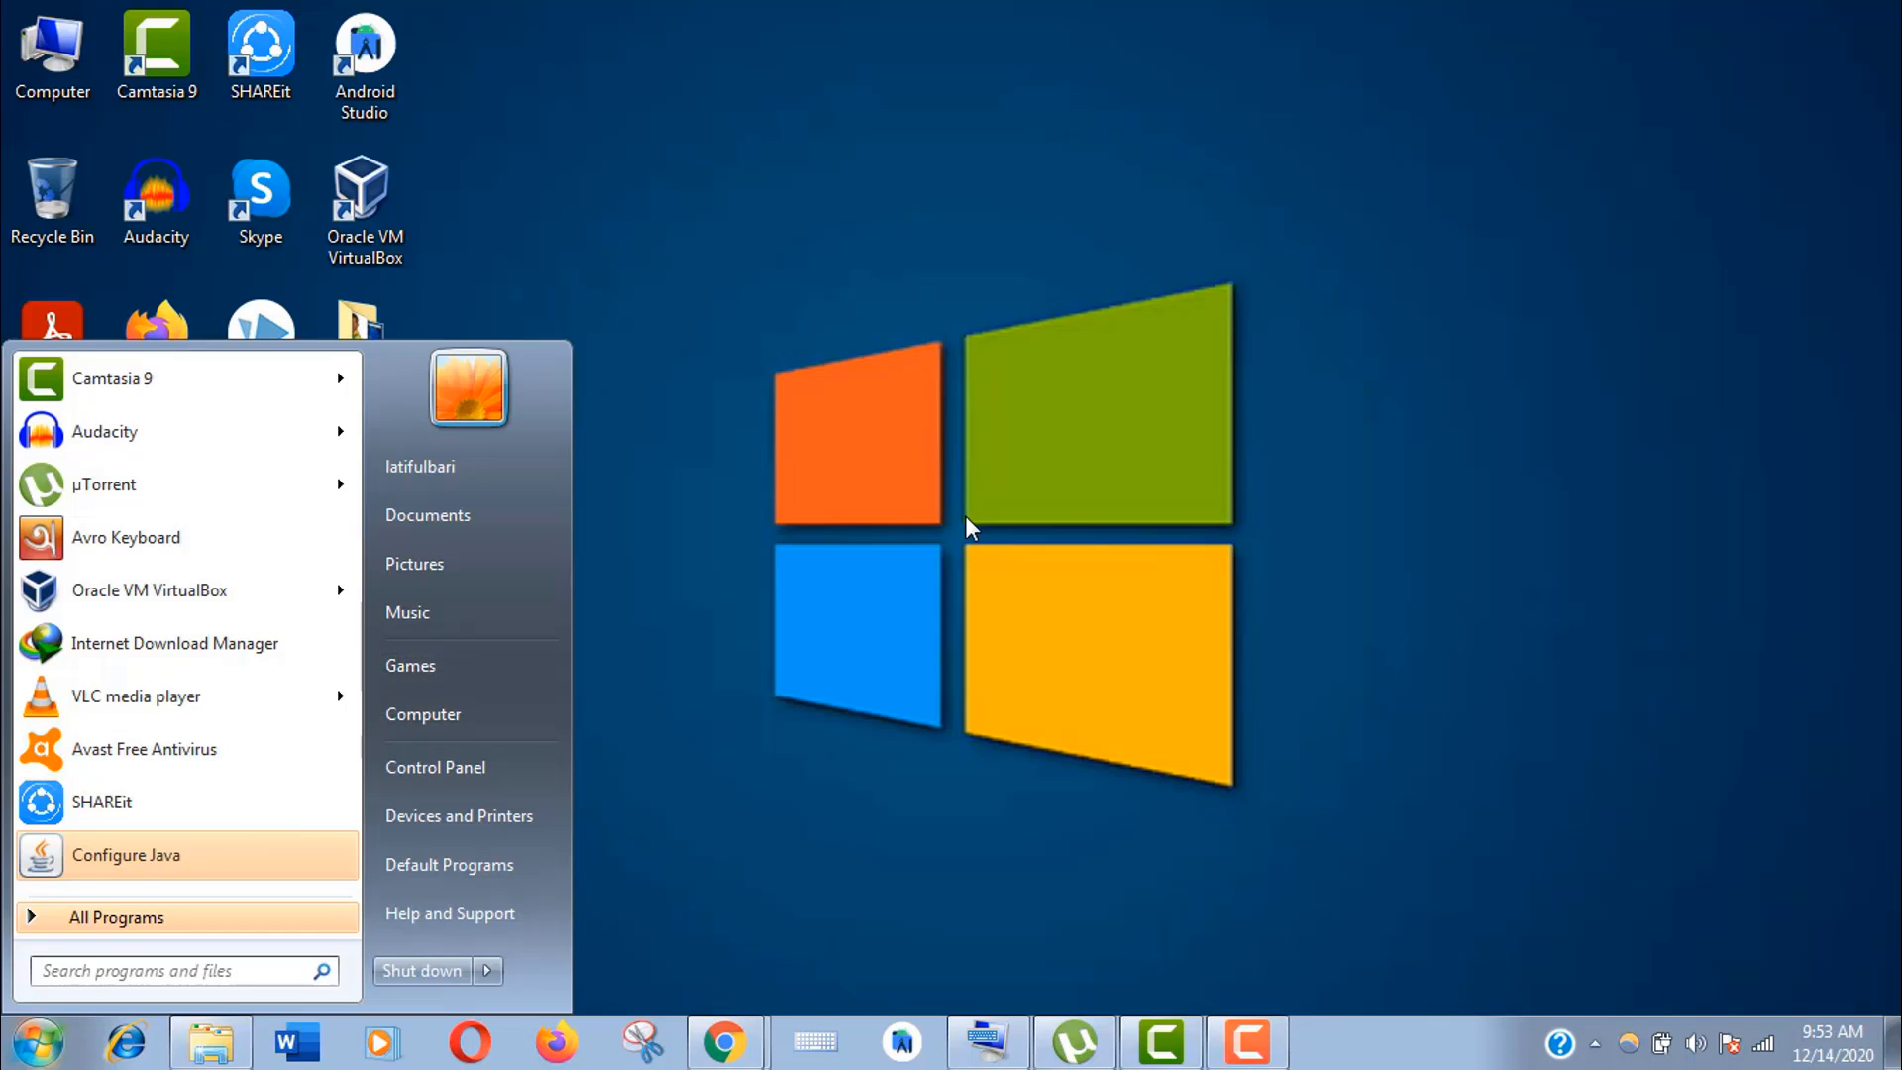
type("cmd")
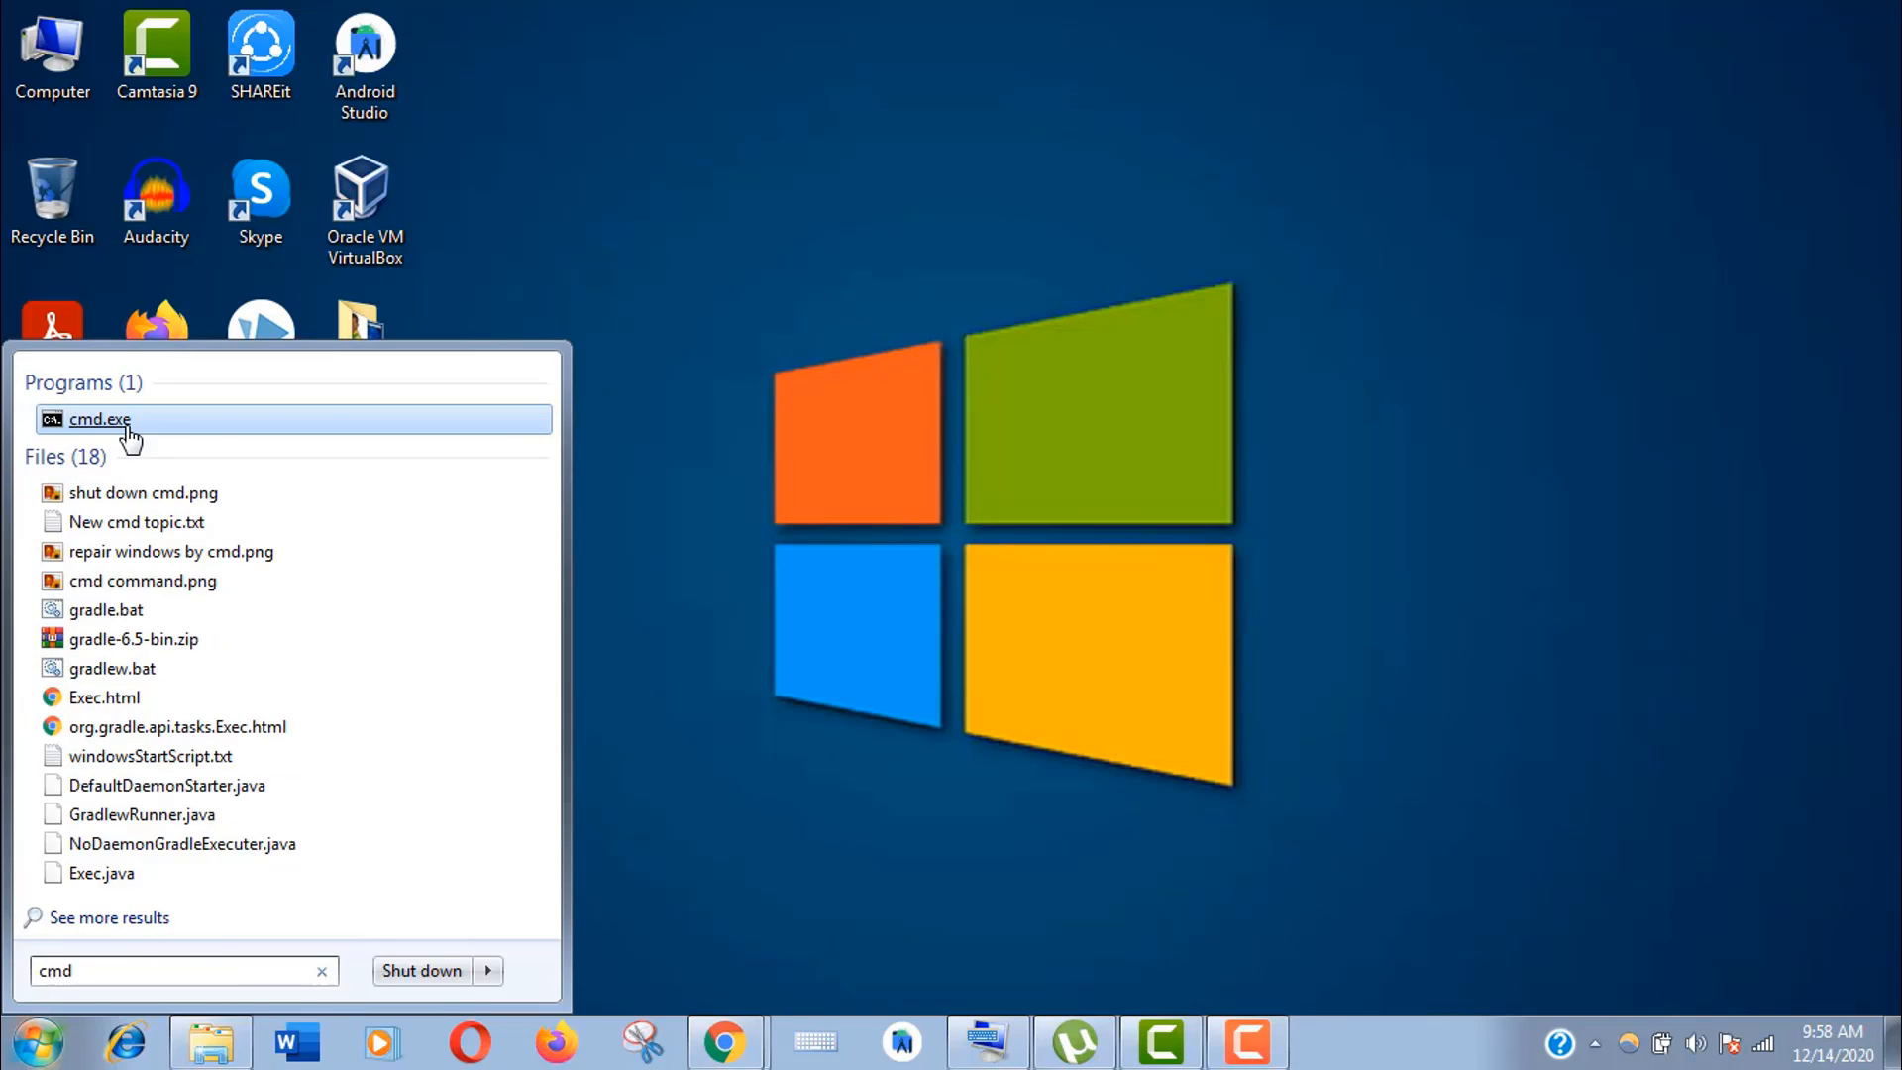
right_click(129, 426)
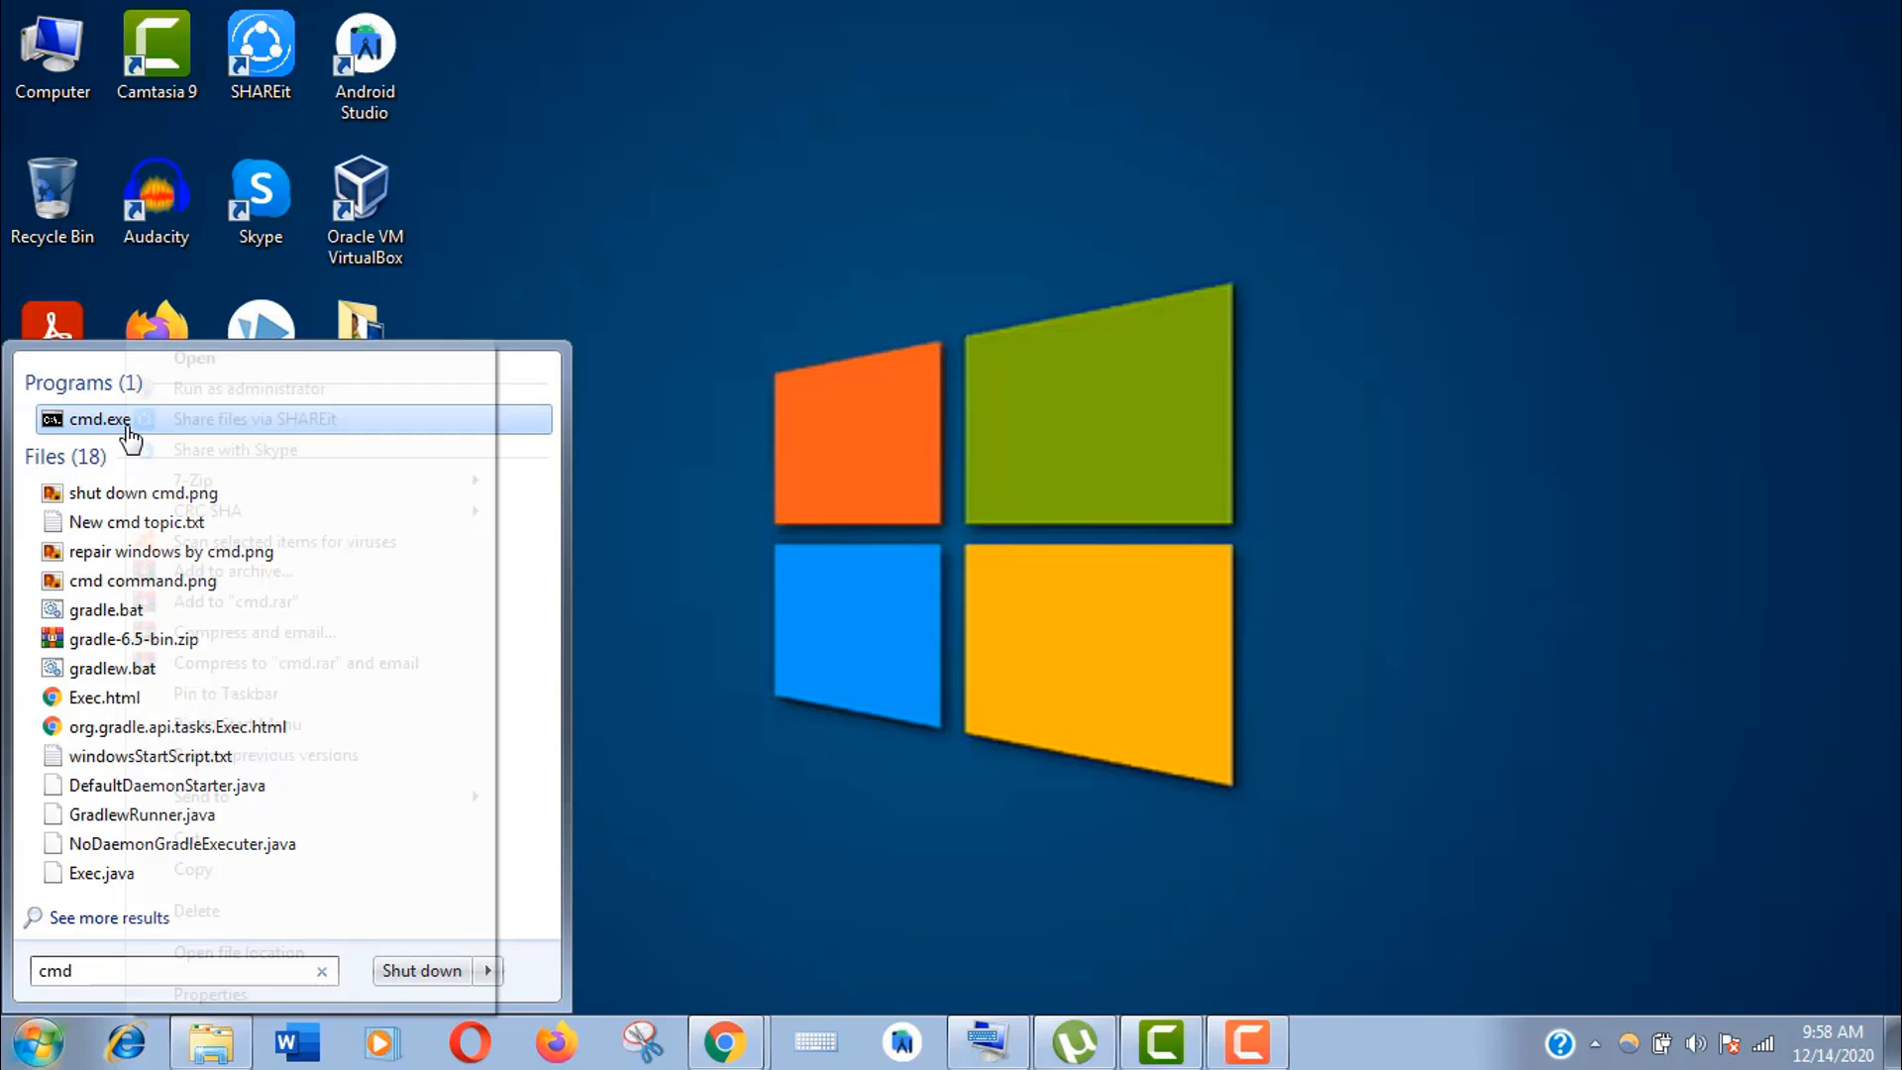
left_click(213, 400)
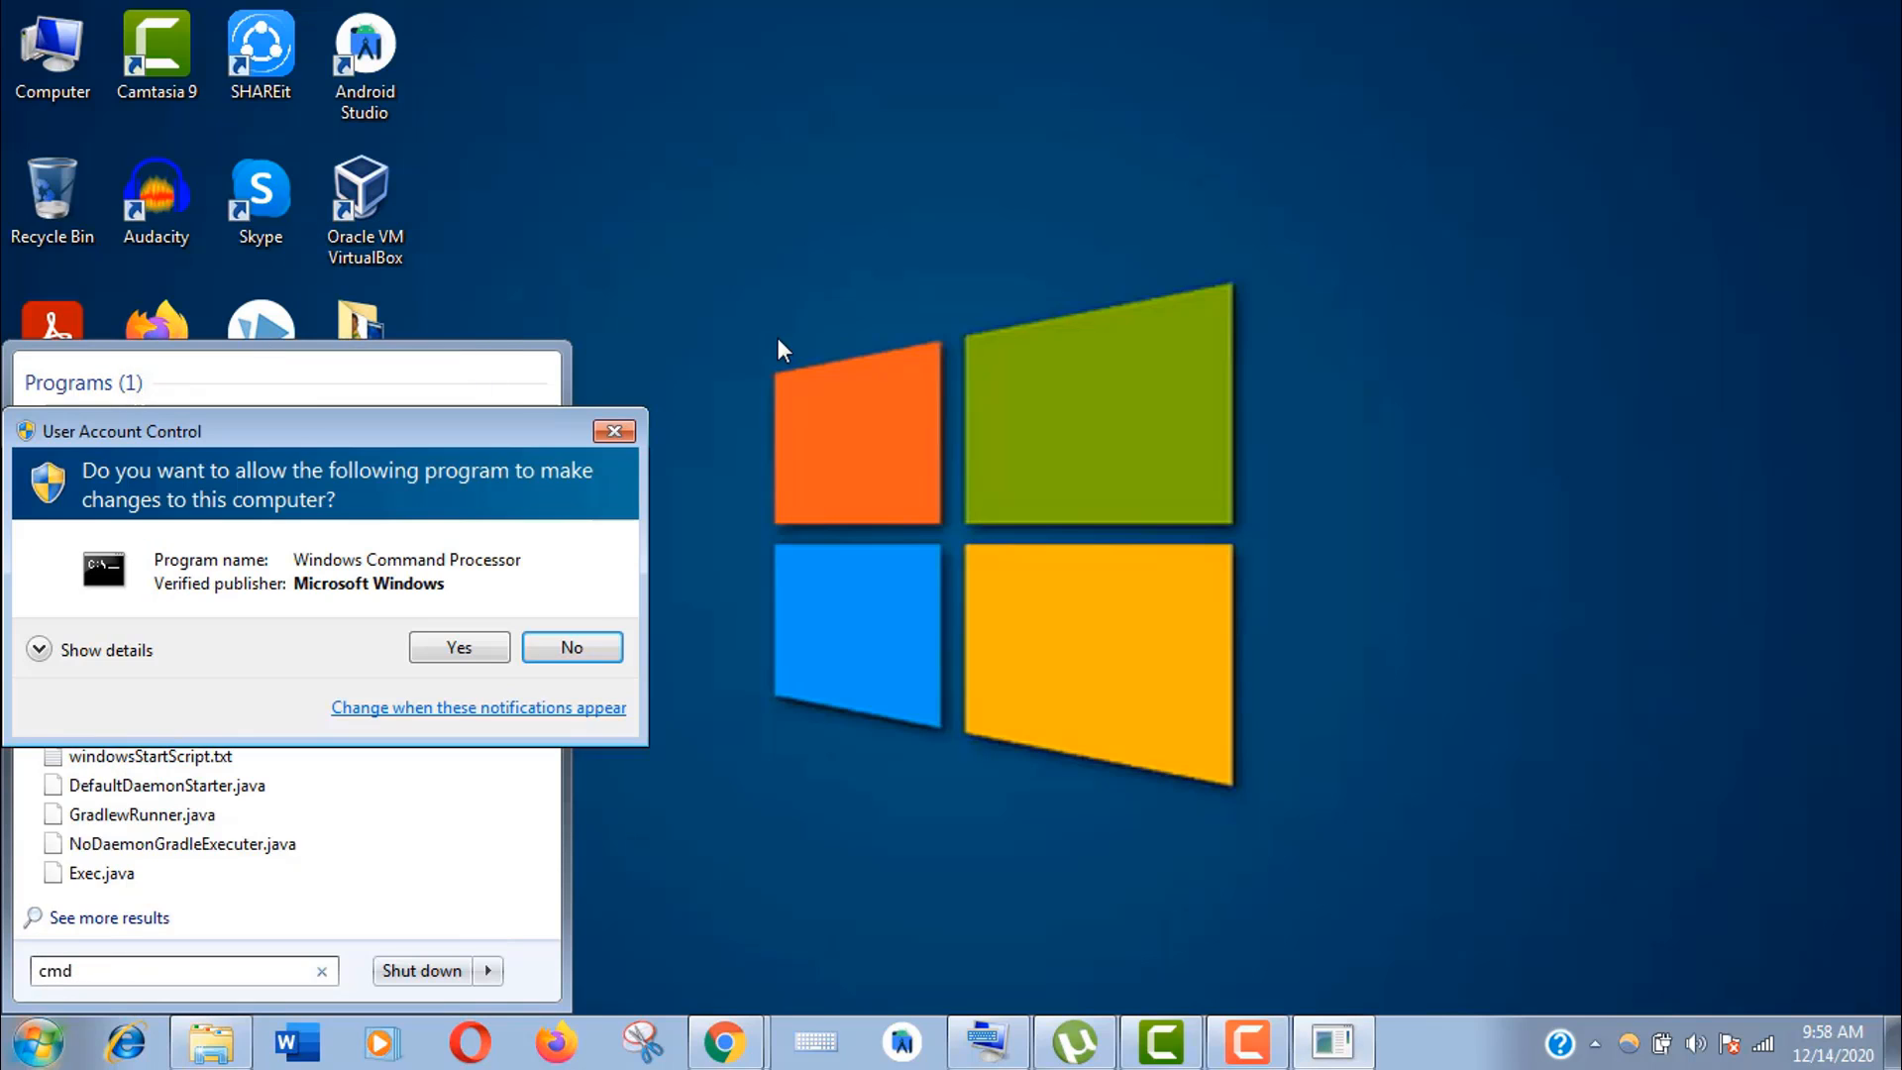
left_click(469, 650)
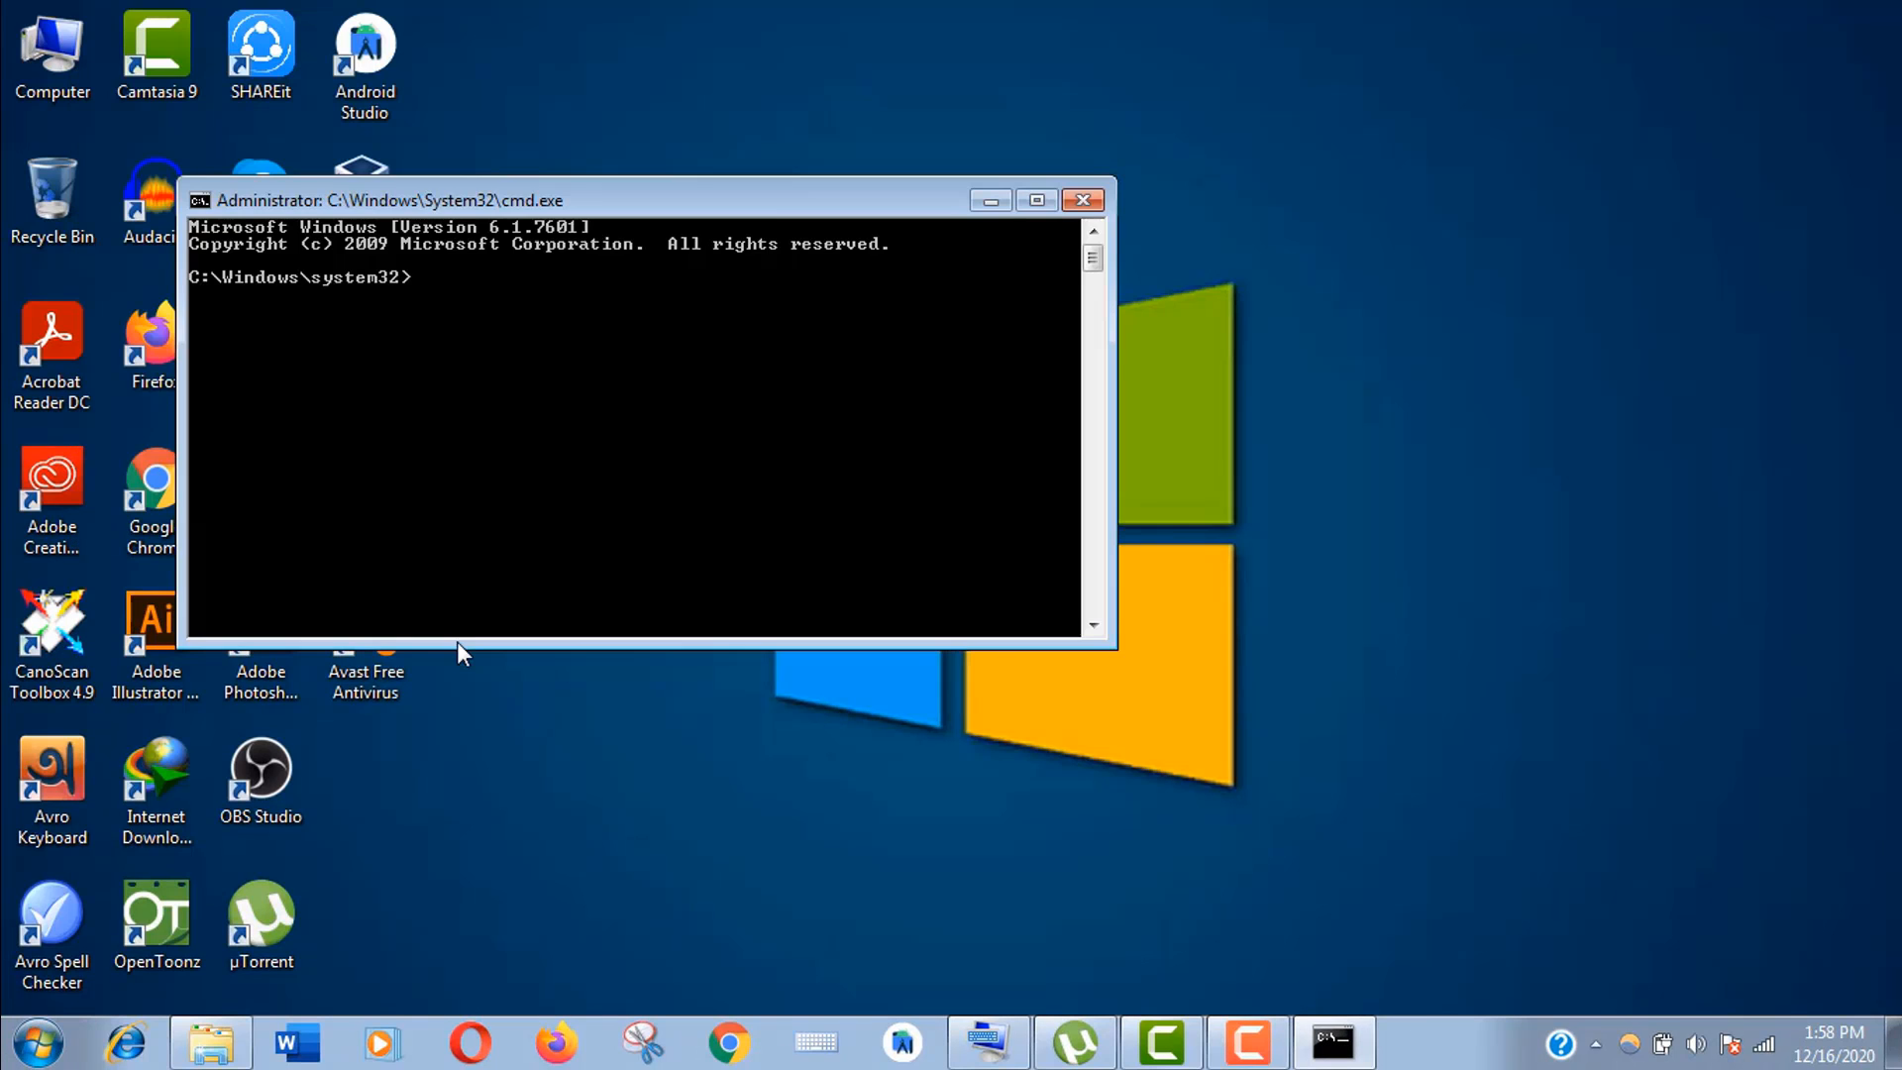
left_click_drag(756, 202, 1135, 256)
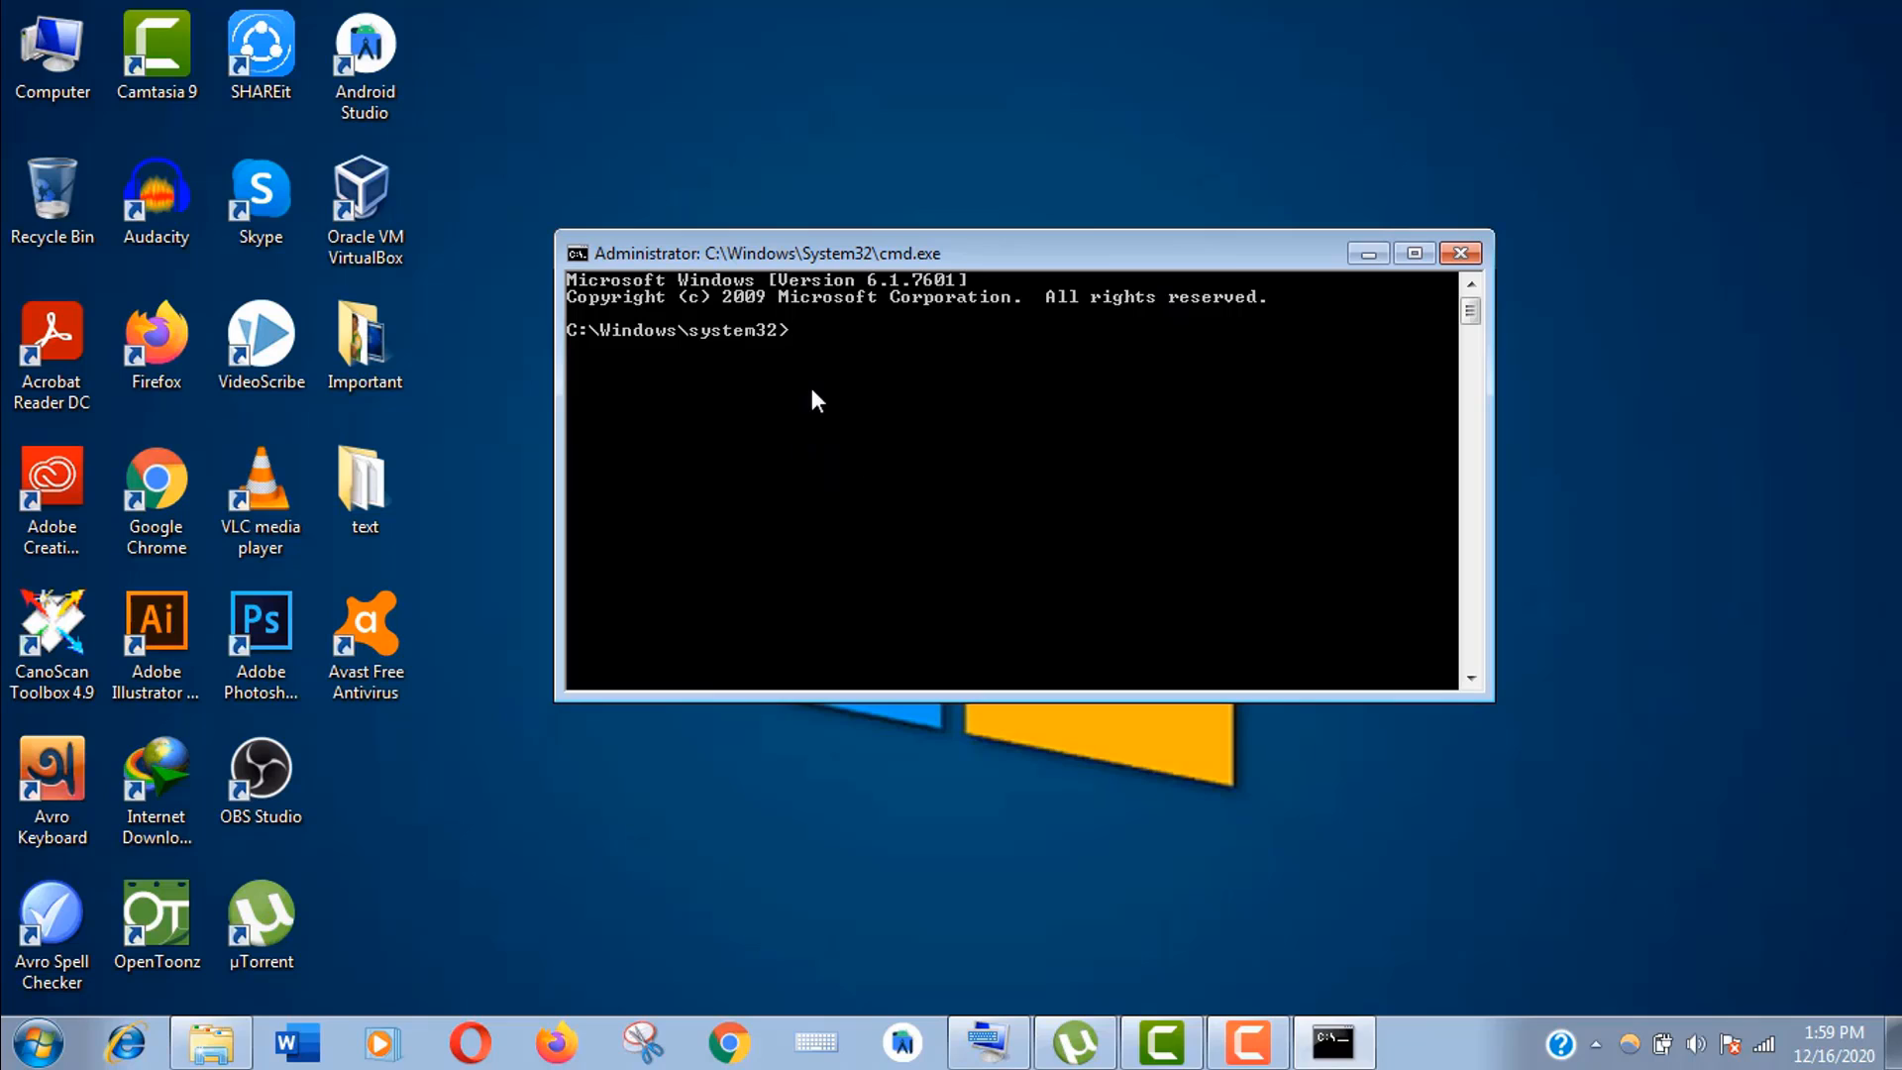
Check the JAVA_HOME variable by running echo %JAVA_HOME%.
right_click(800, 336)
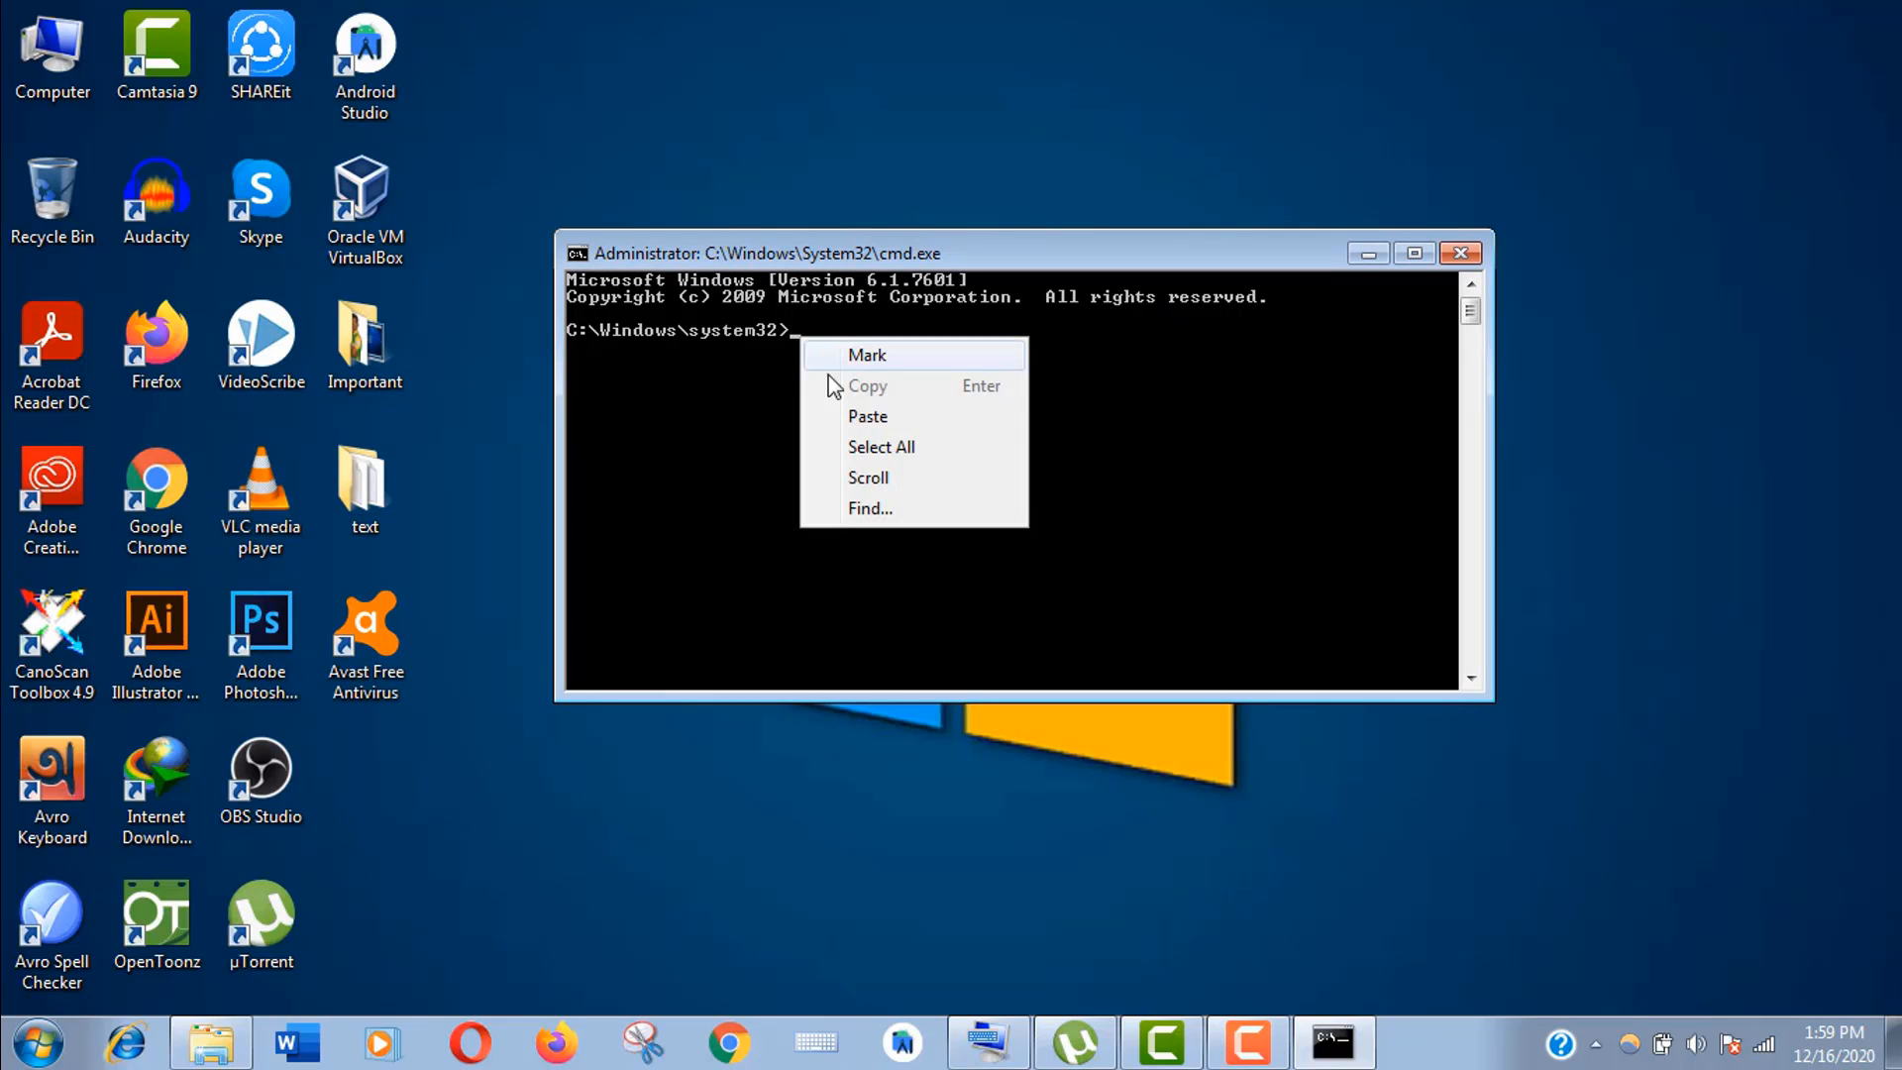
left_click(849, 412)
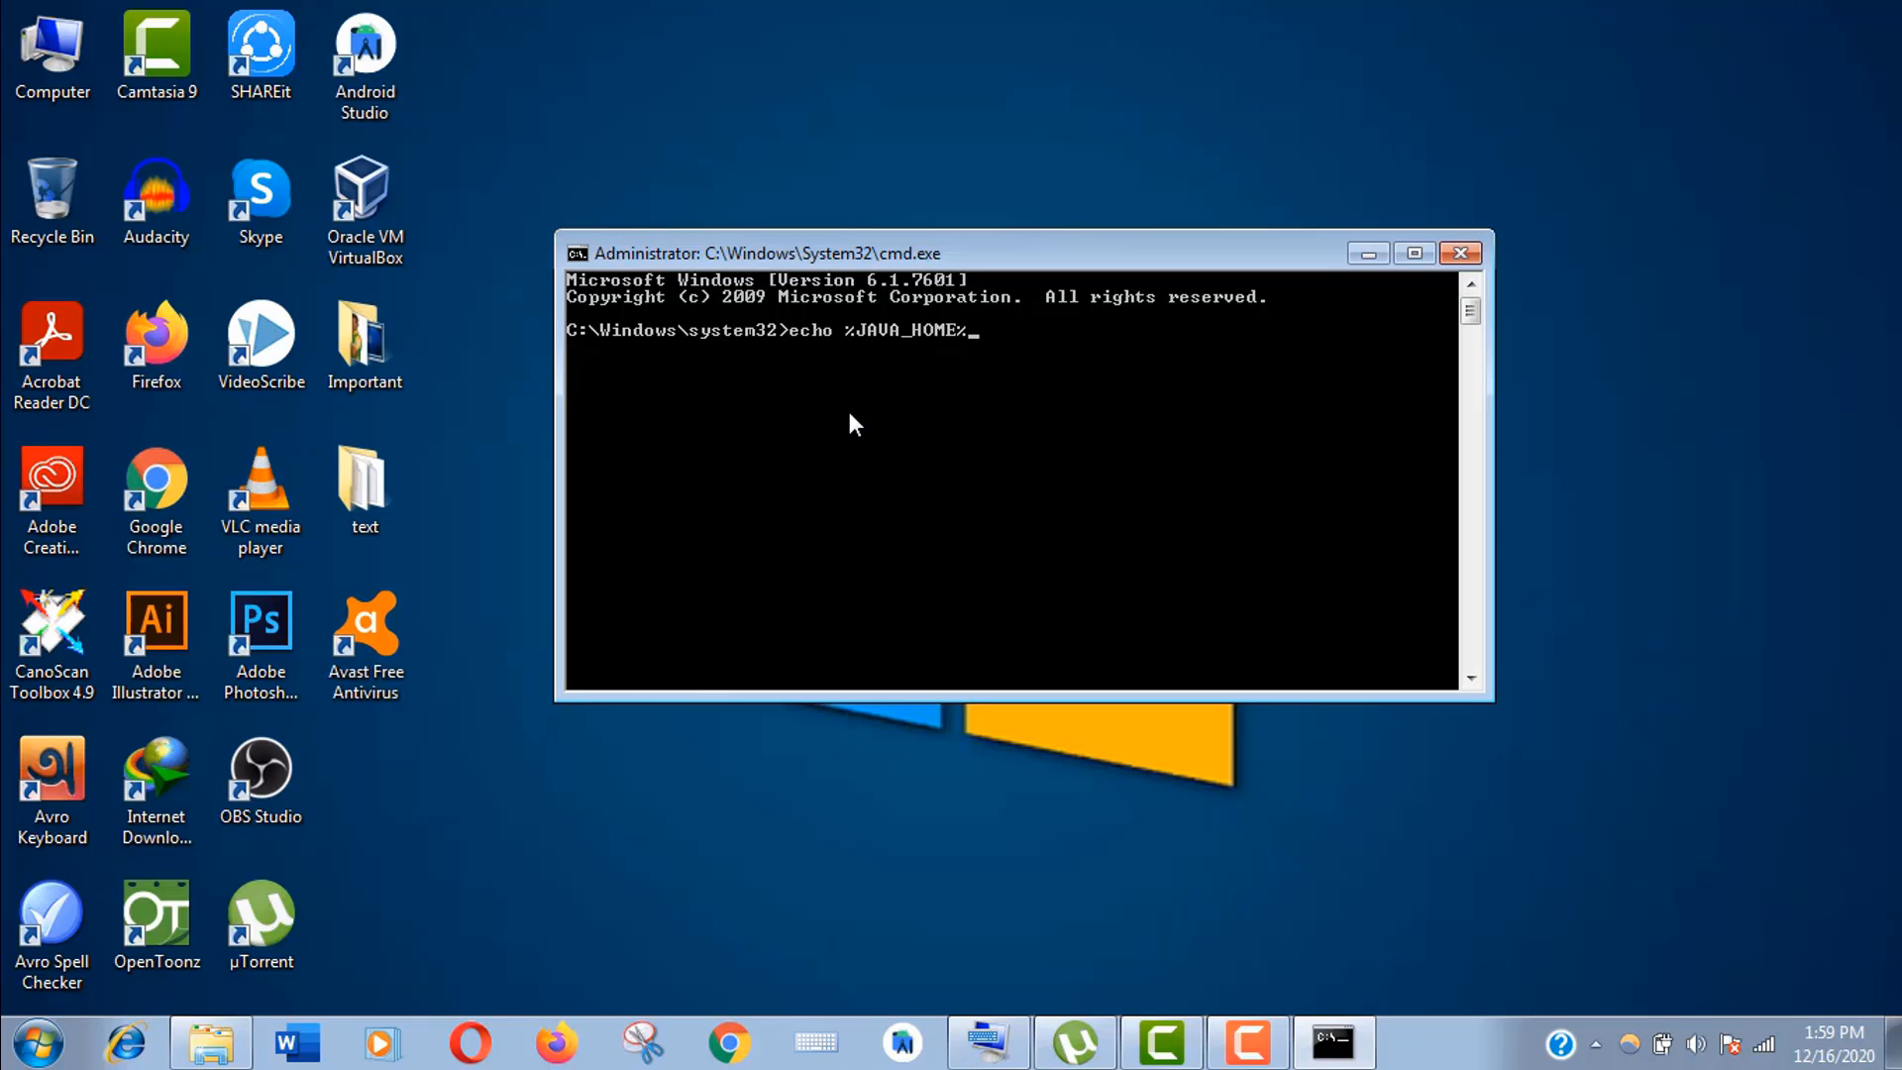
key("Return")
left_click_drag(1128, 256, 1207, 293)
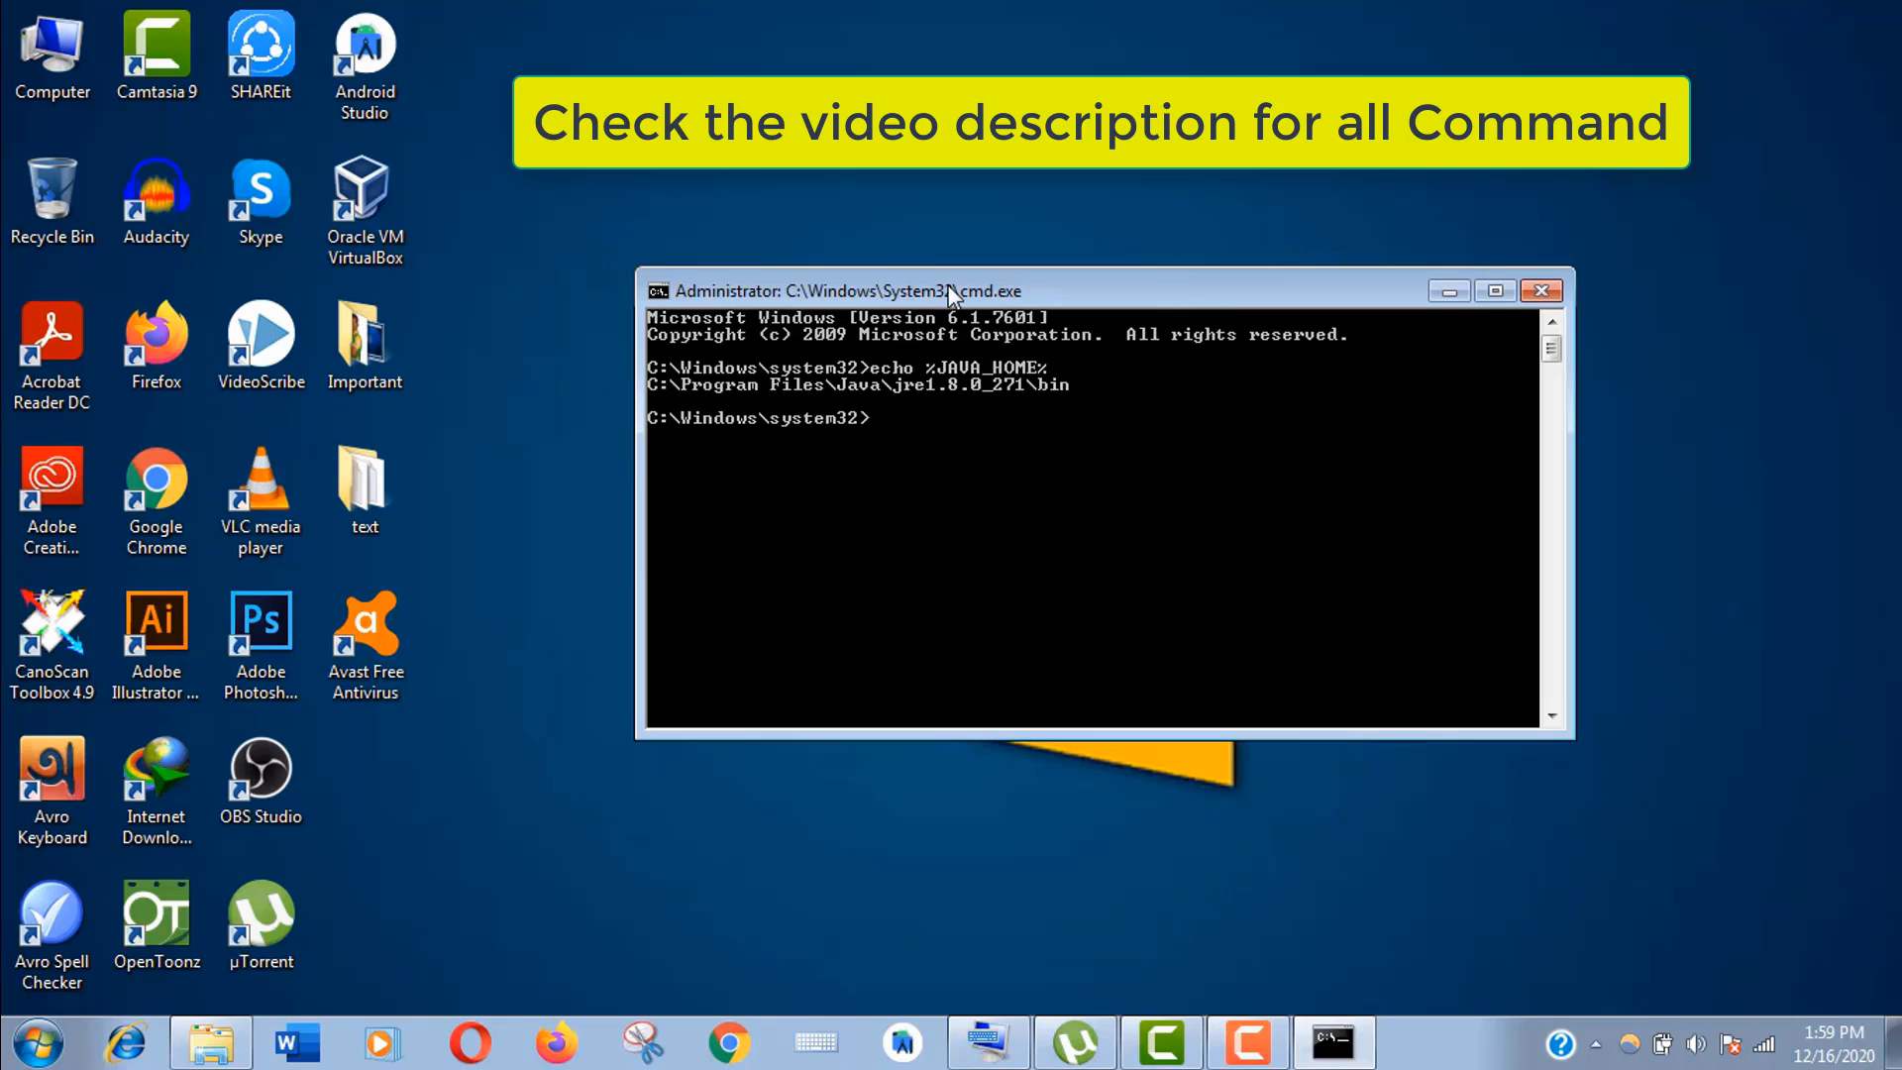
left_click_drag(949, 287, 1006, 278)
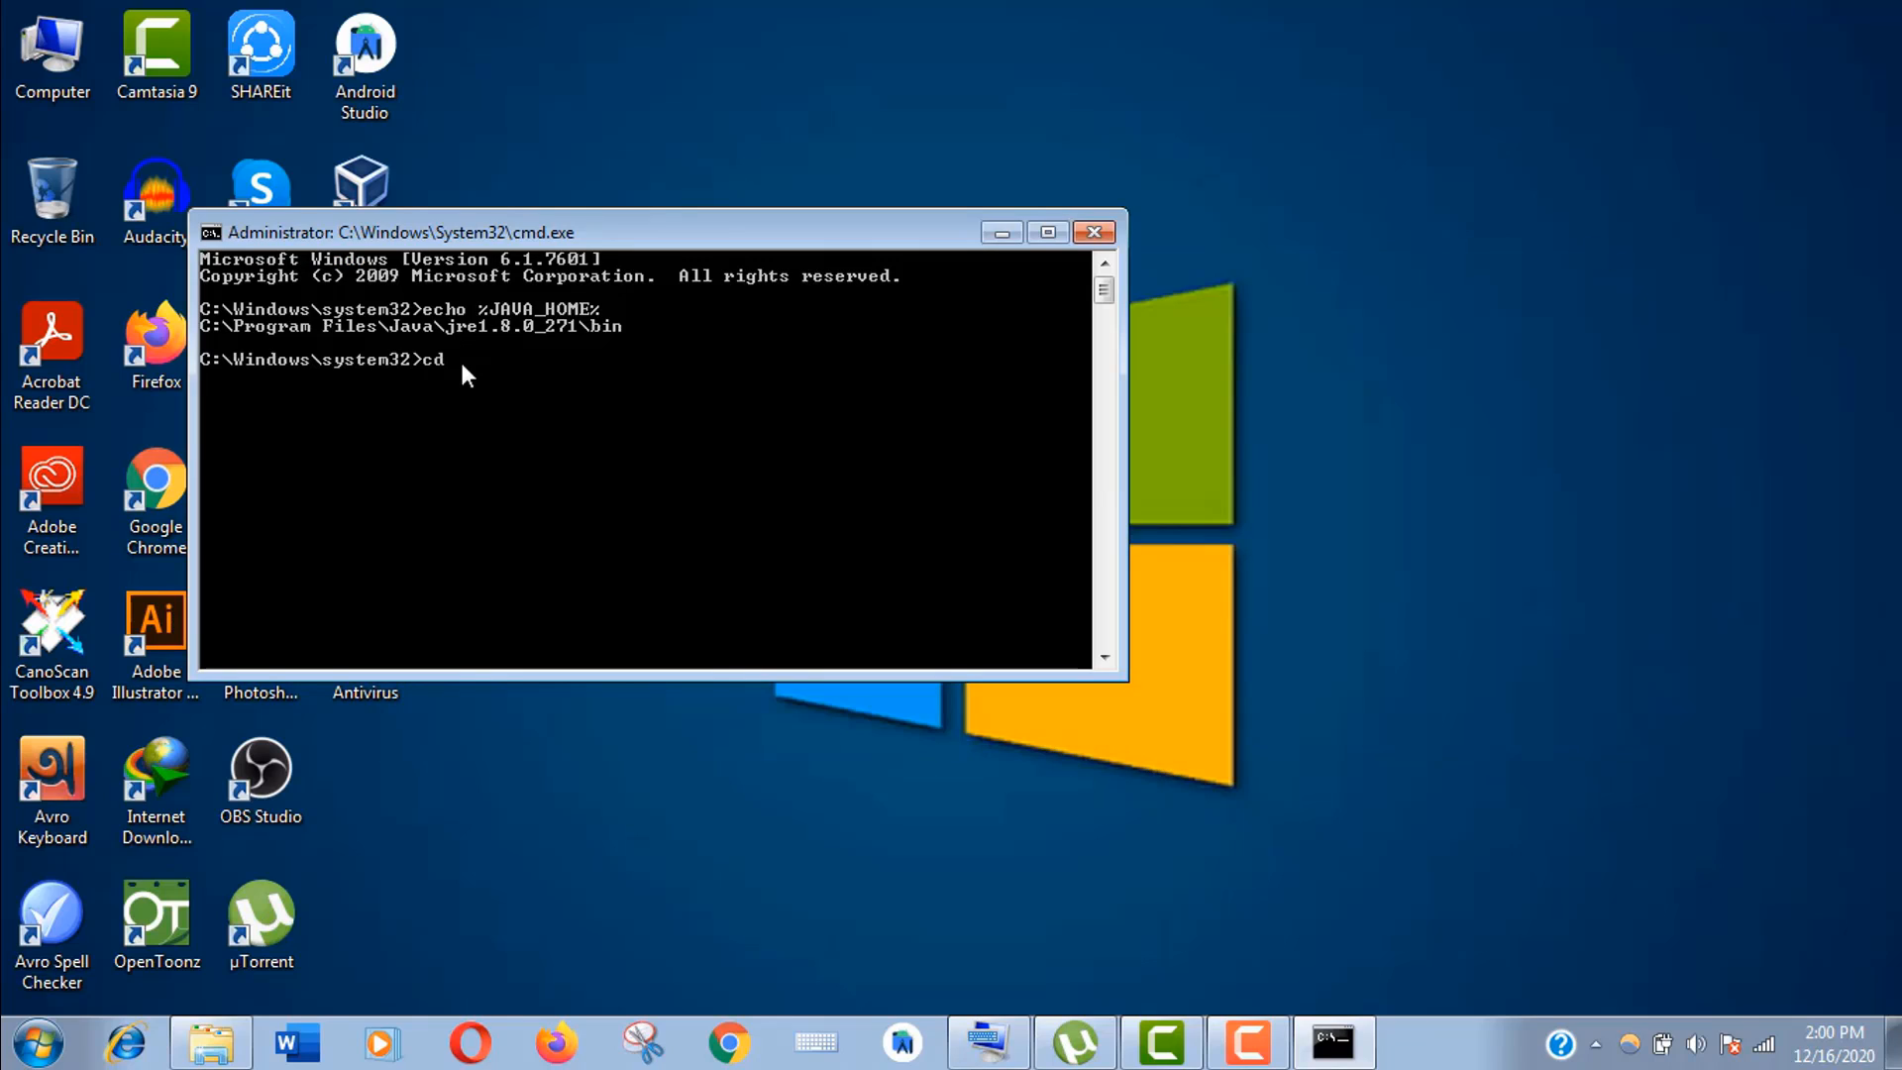
Change the current directory with cd C:\Program Files\Java\jre1.8.0_271\bin.
right_click(462, 366)
left_click(512, 442)
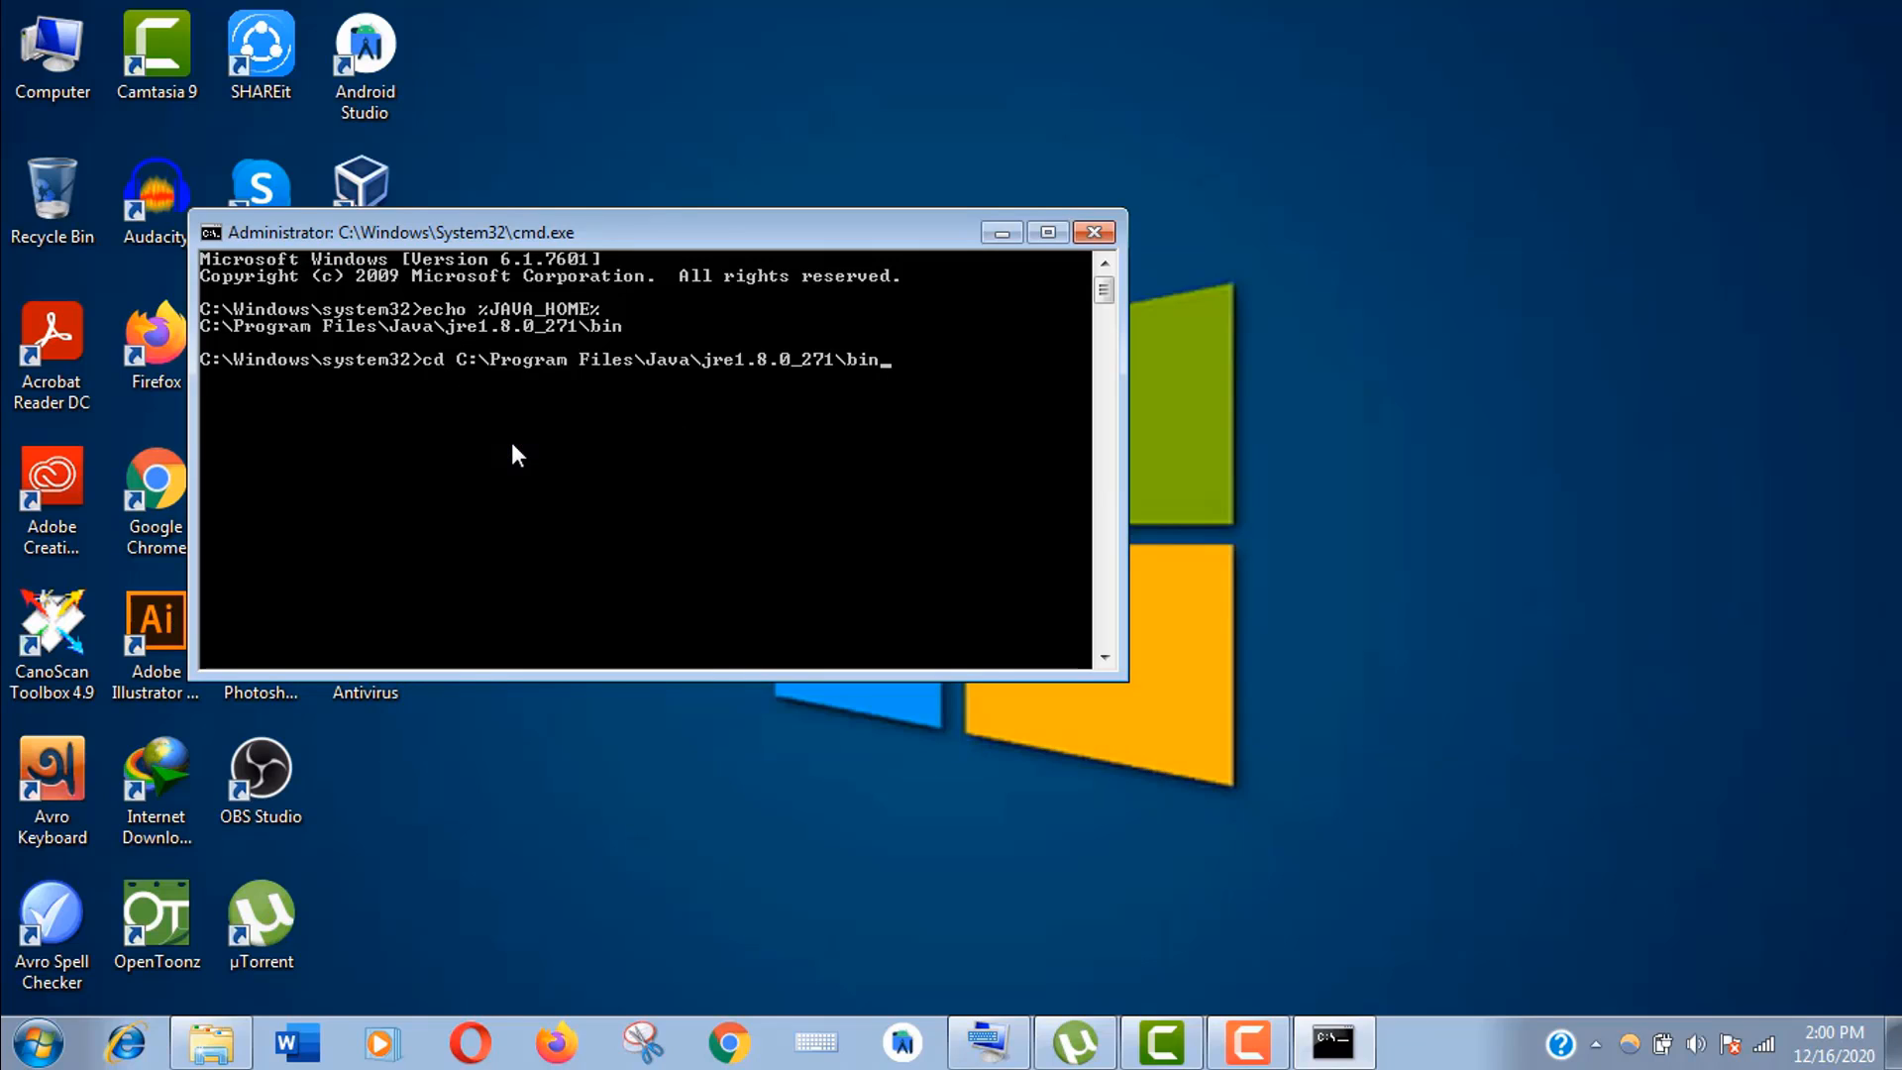
key("Return")
left_click_drag(490, 236, 941, 210)
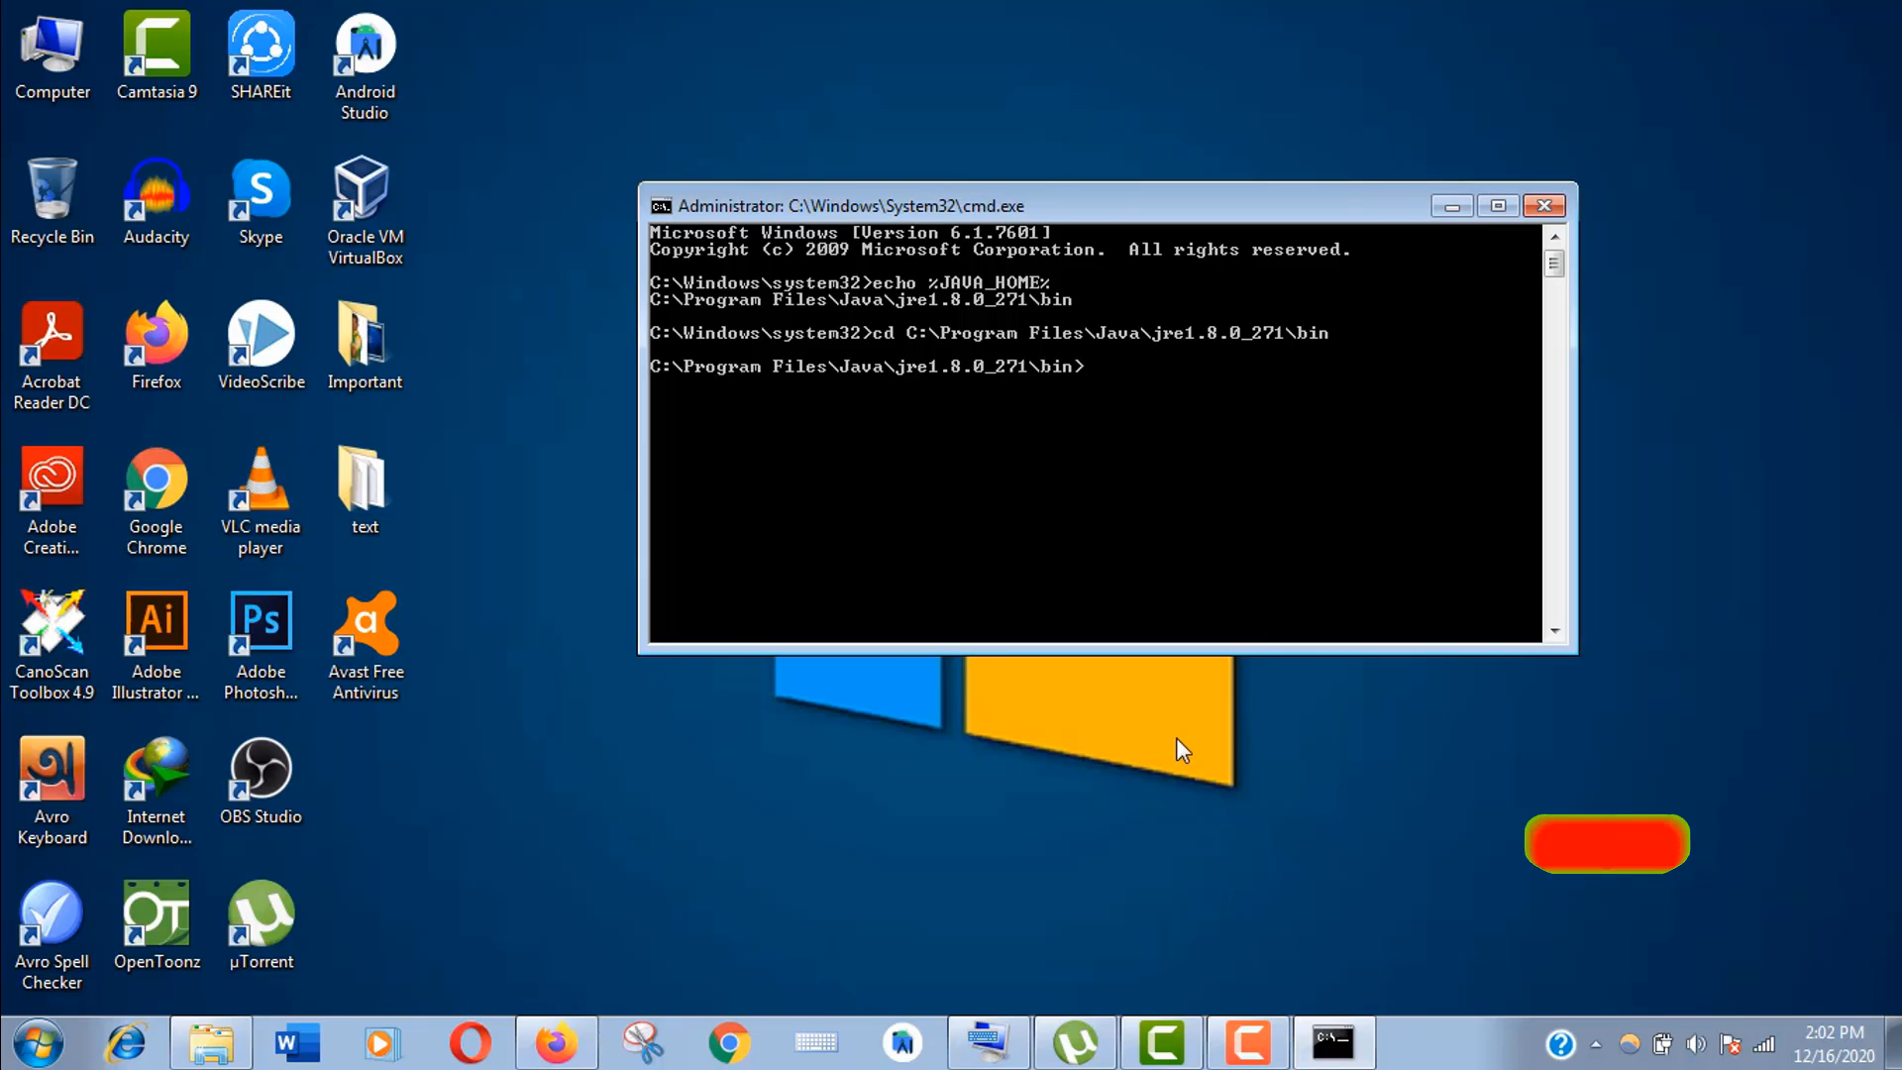
Check the installed Java version by running java -version.
right_click(1100, 362)
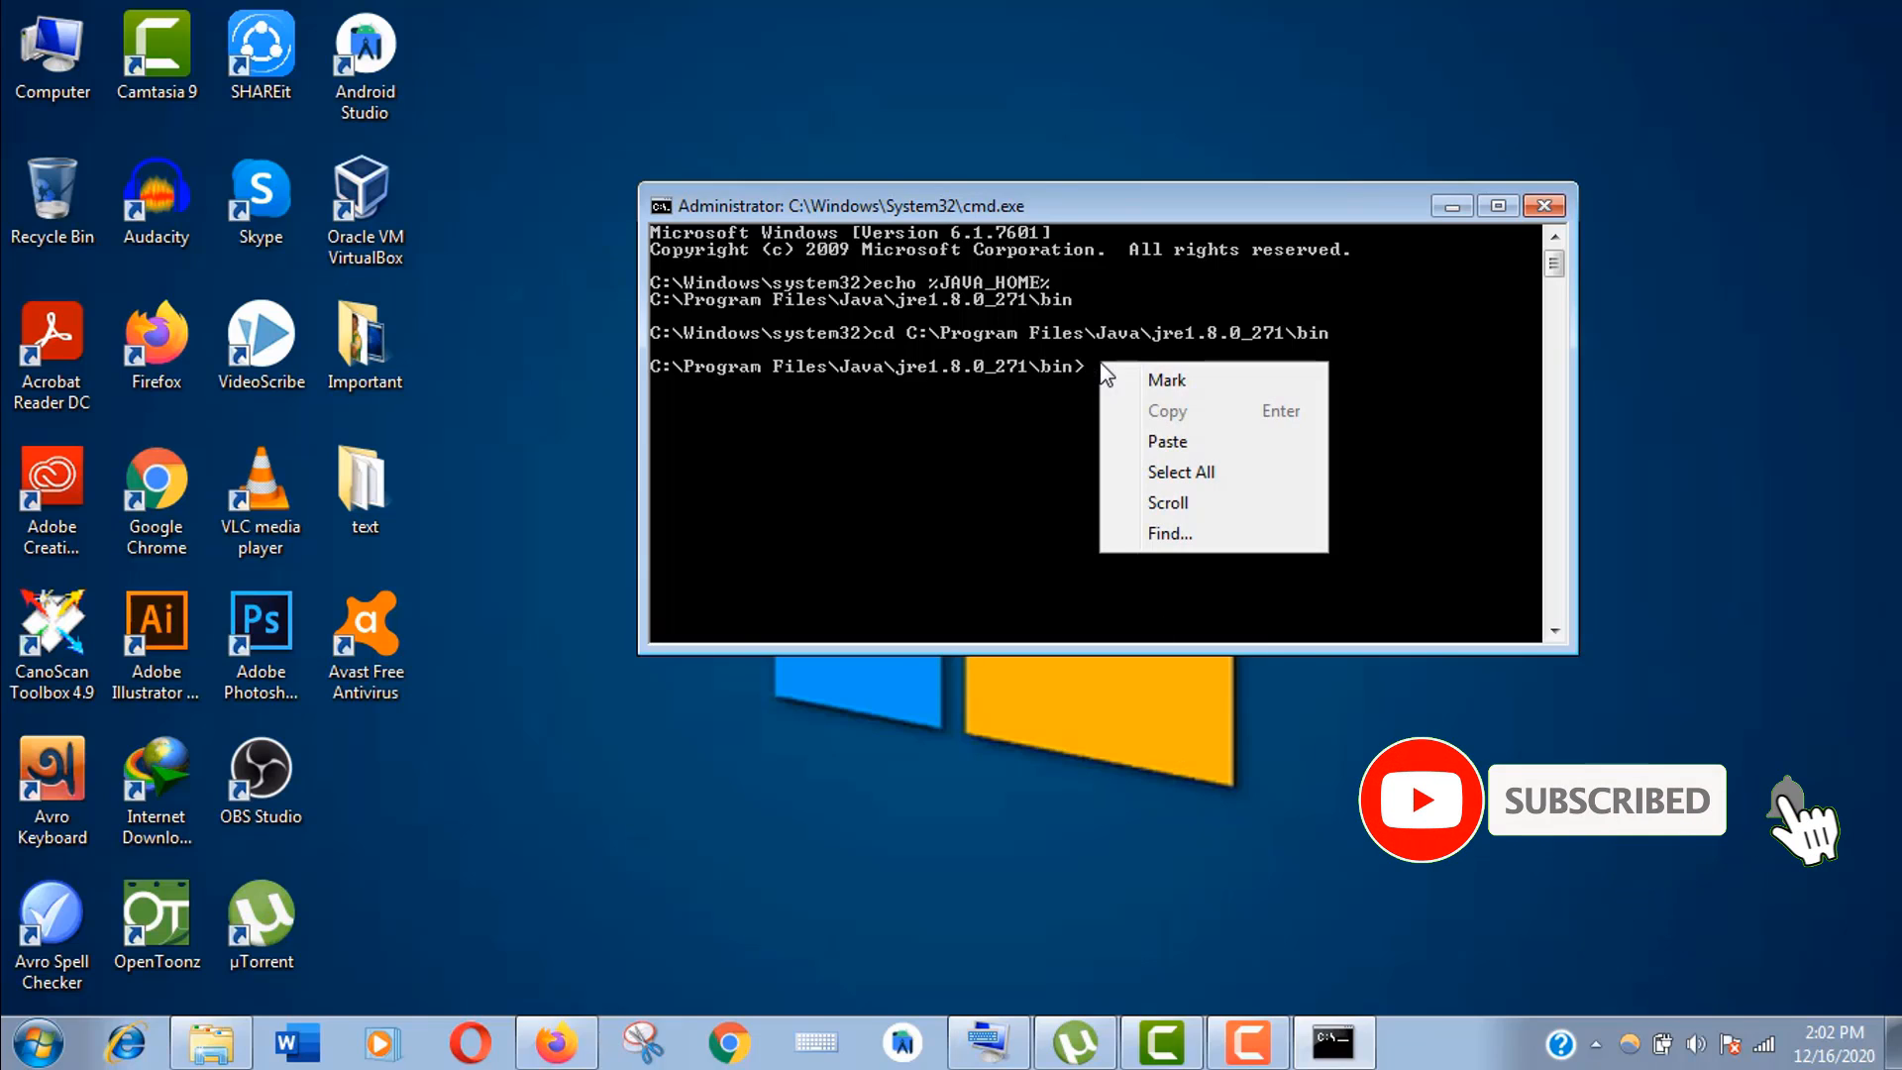
left_click(1146, 433)
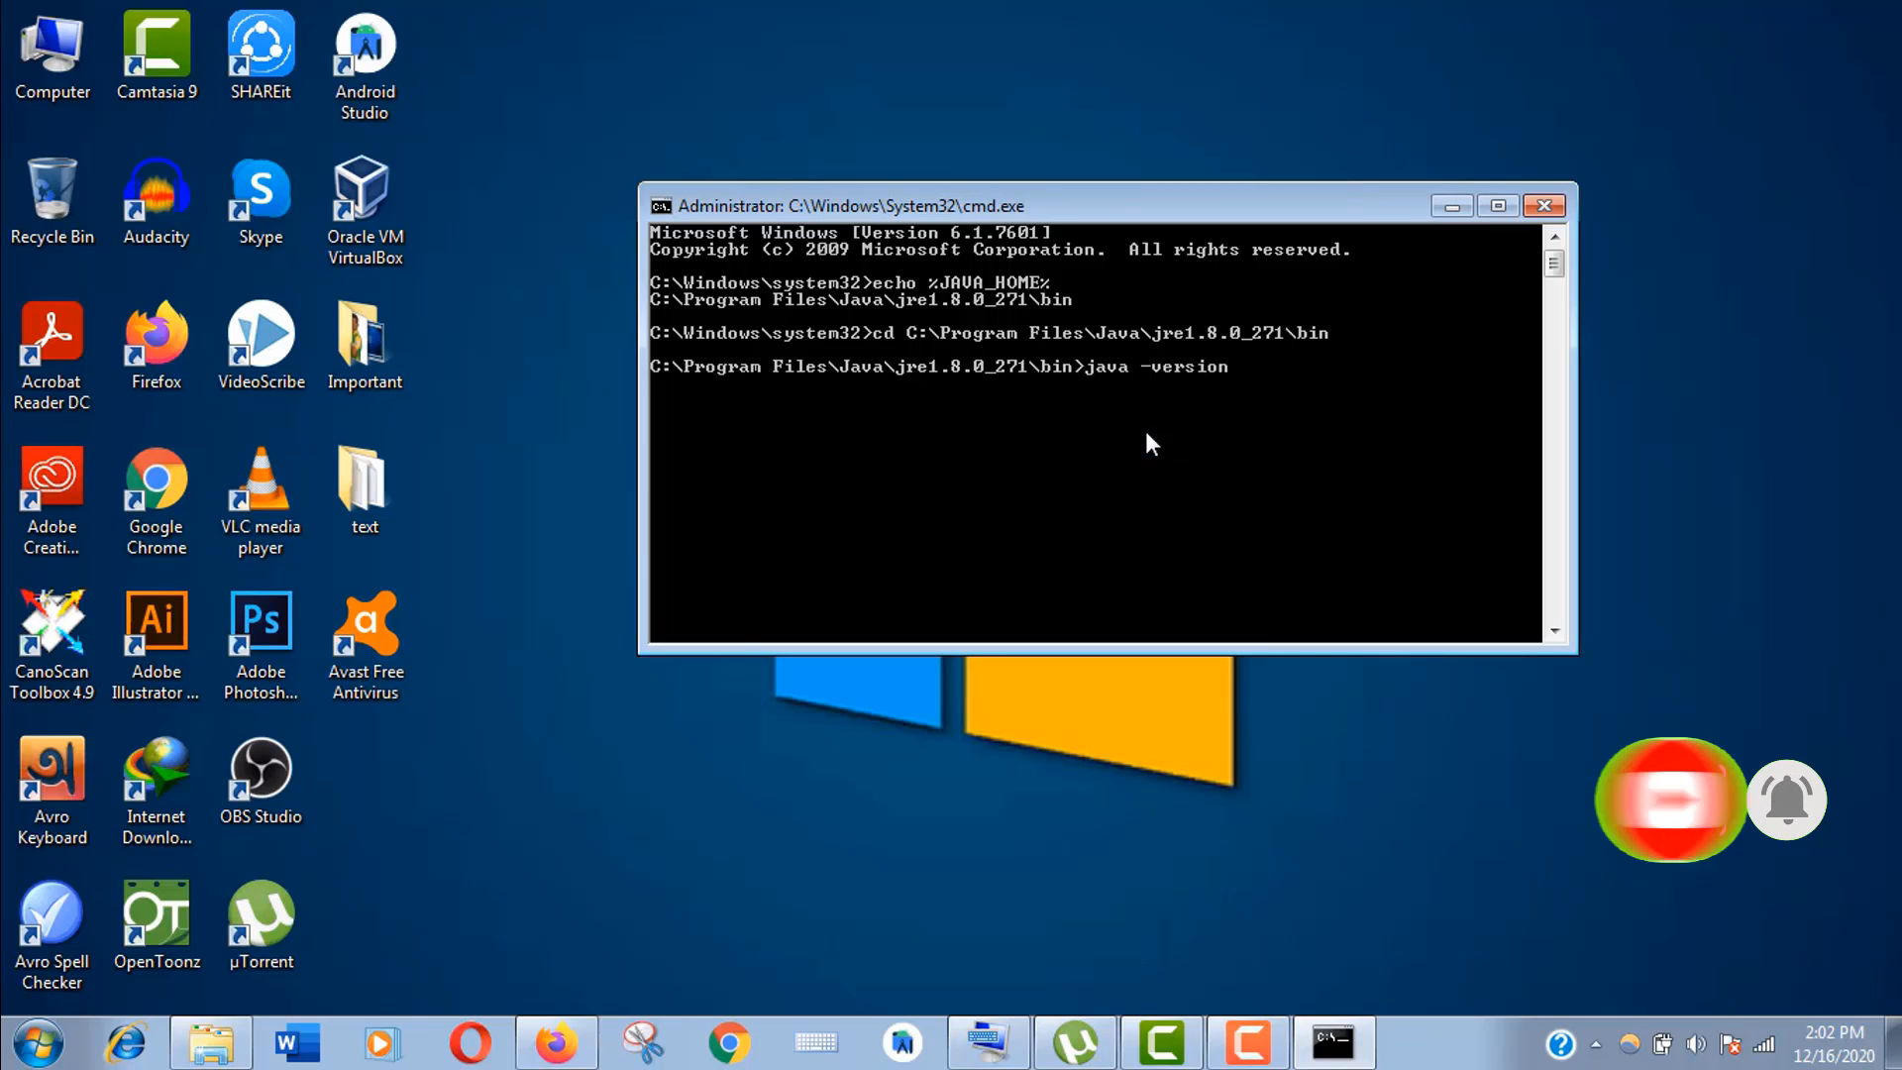
key("Return")
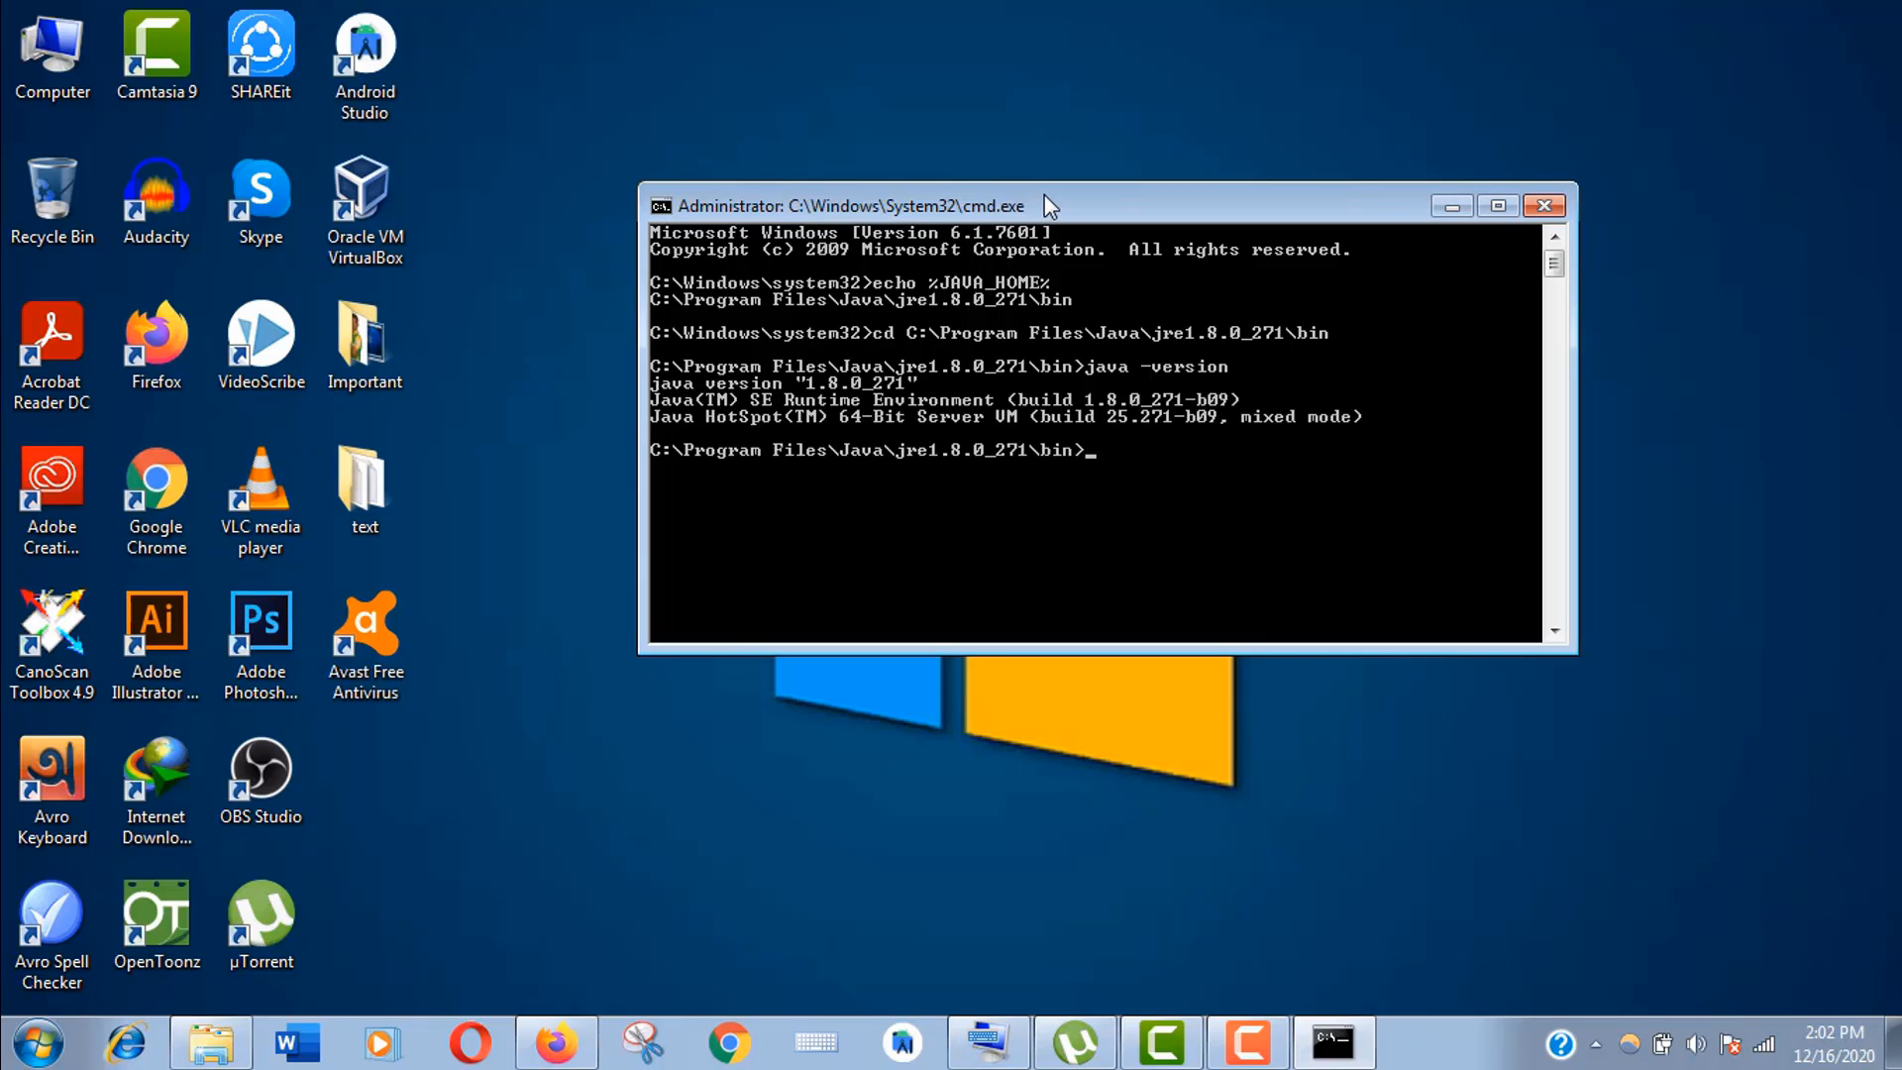
left_click_drag(1045, 194, 1010, 206)
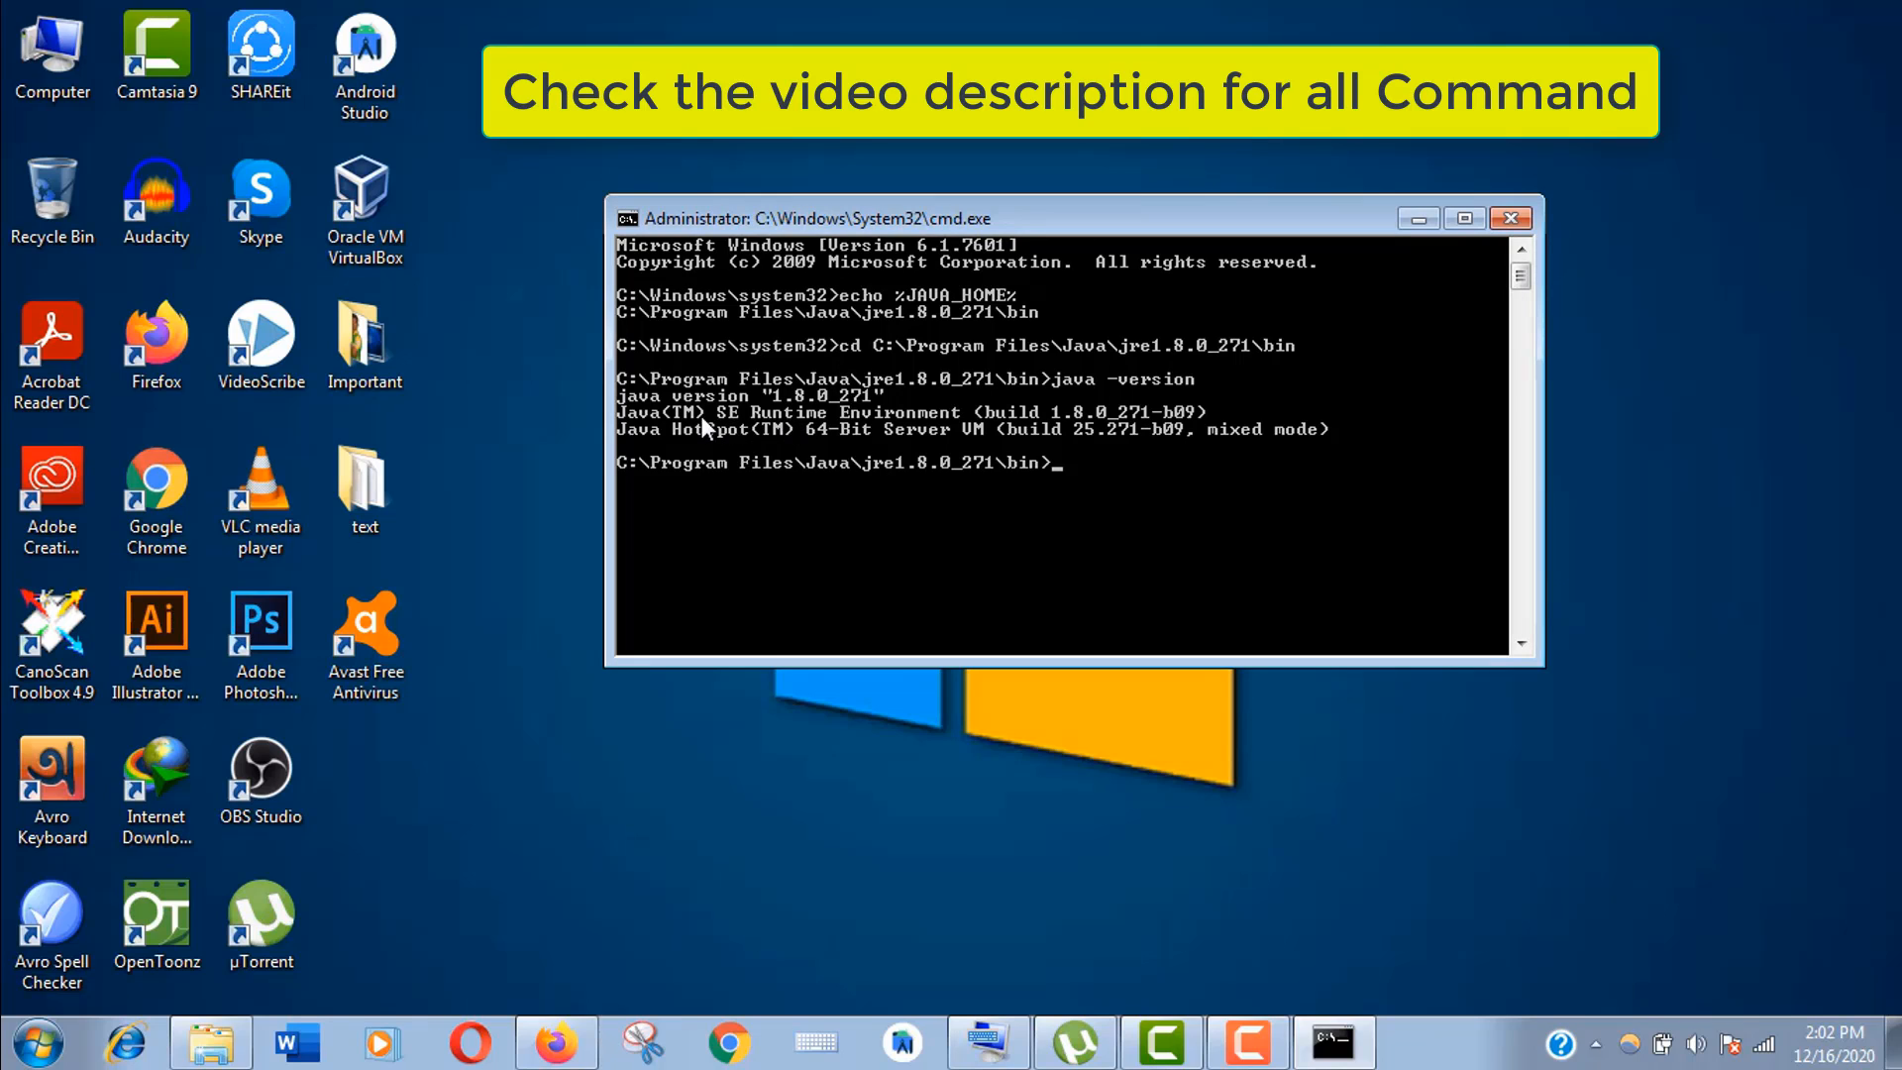